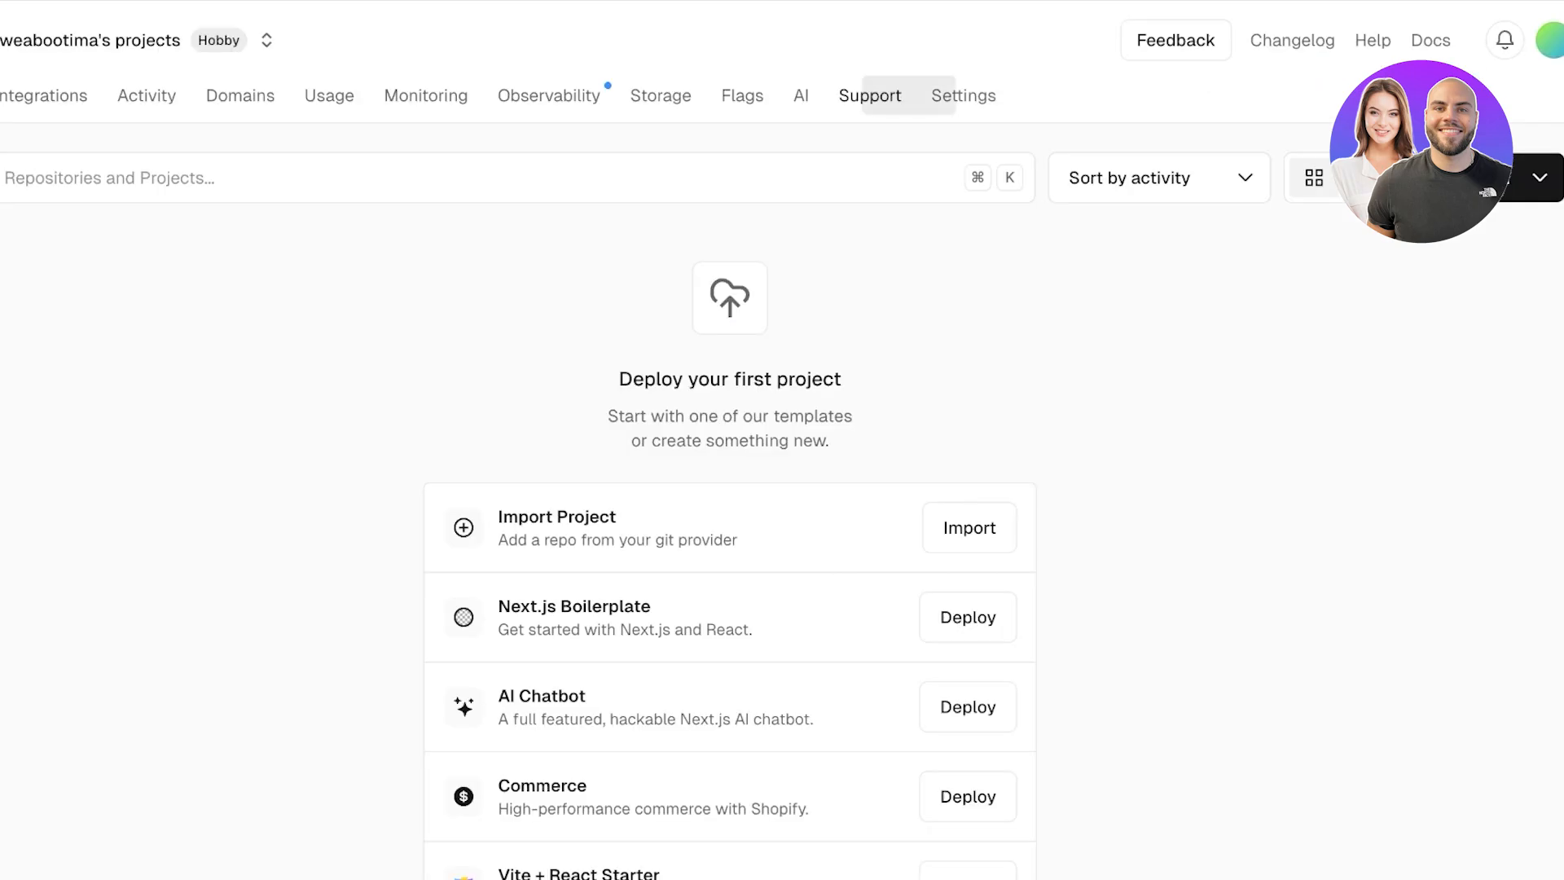
pyautogui.scroll(-5, 783, 440)
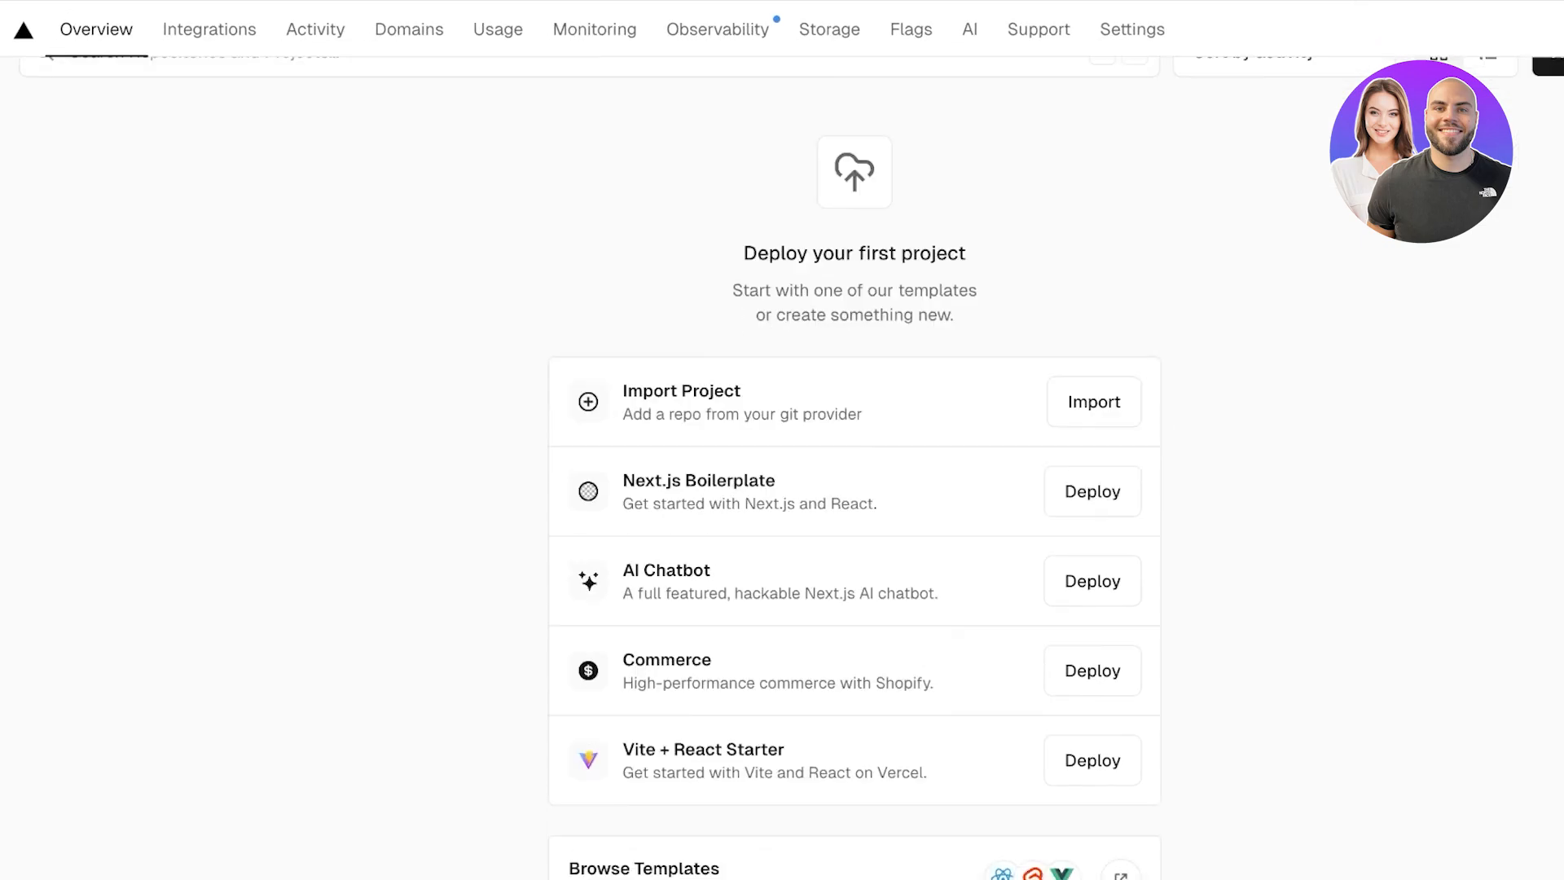
pyautogui.scroll(5, 782, 440)
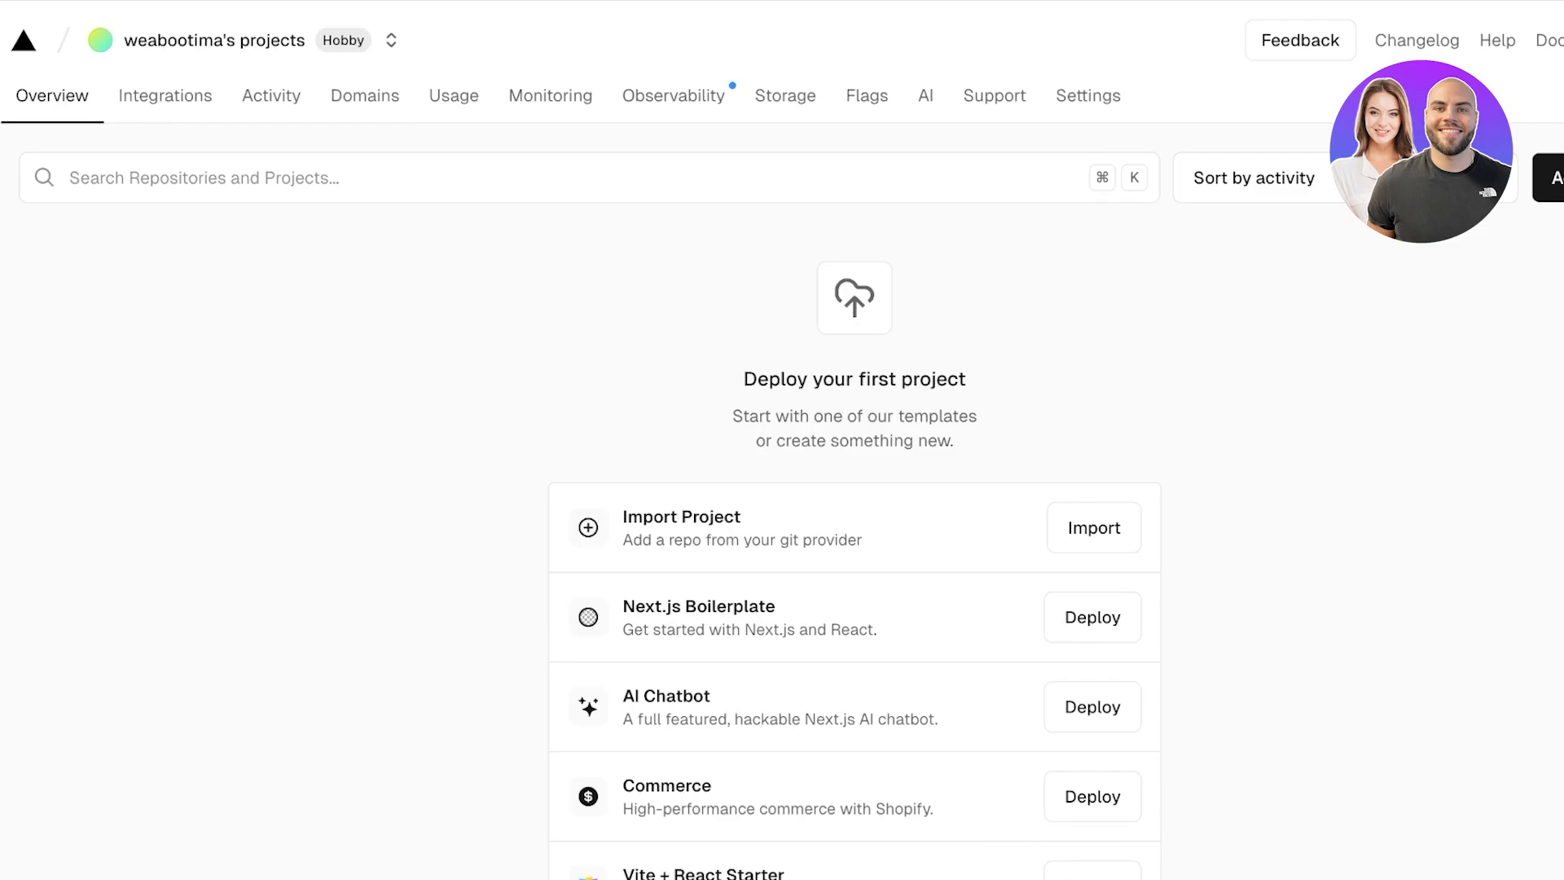
pyautogui.scroll(-5, 782, 439)
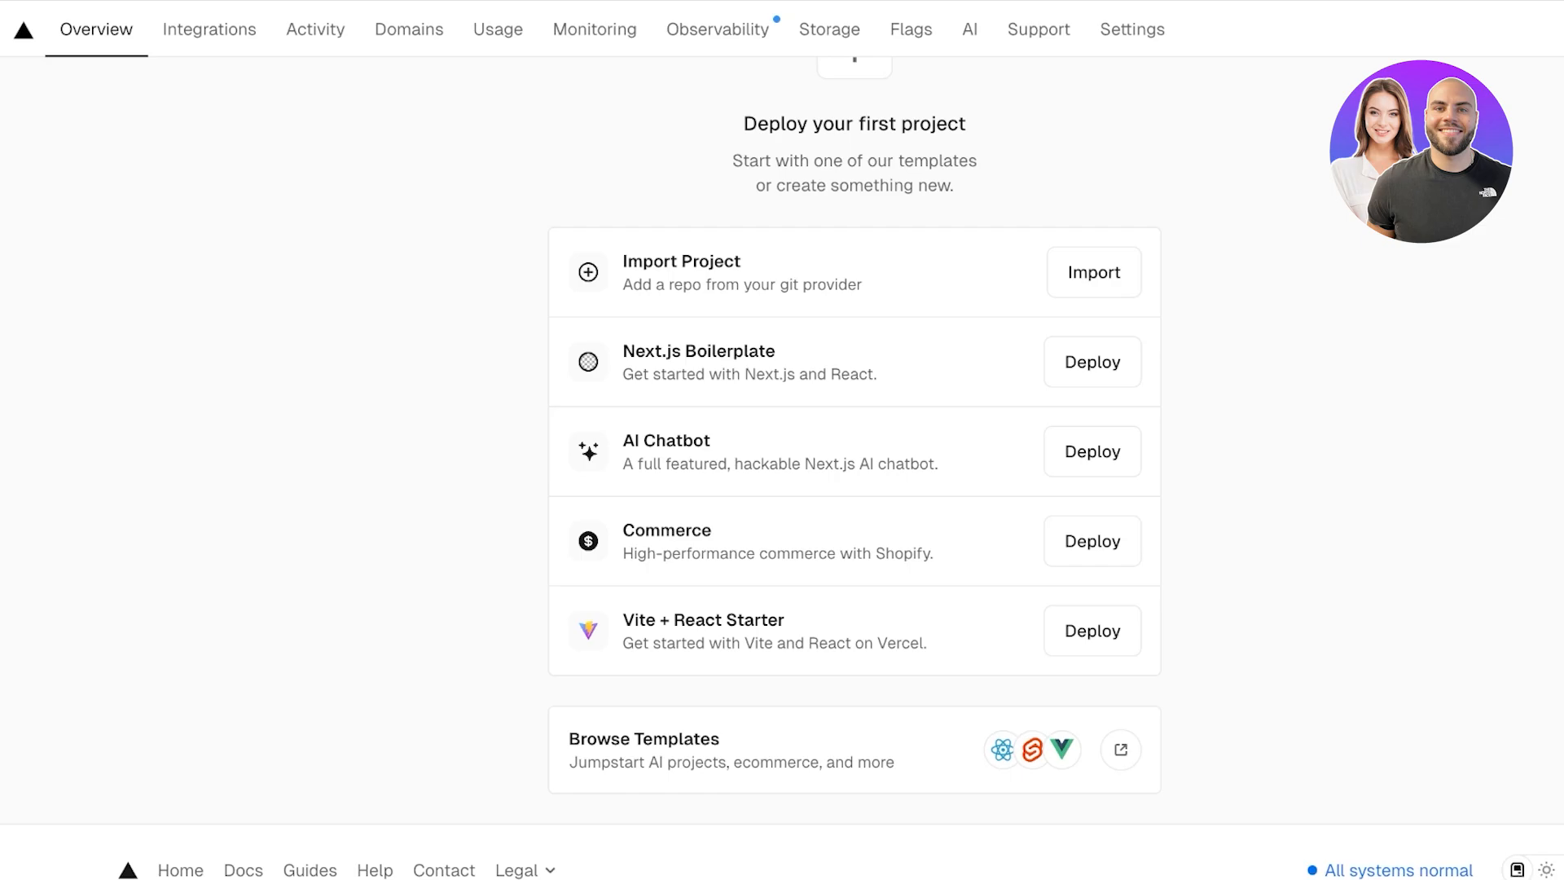
pyautogui.scroll(-1, 854, 452)
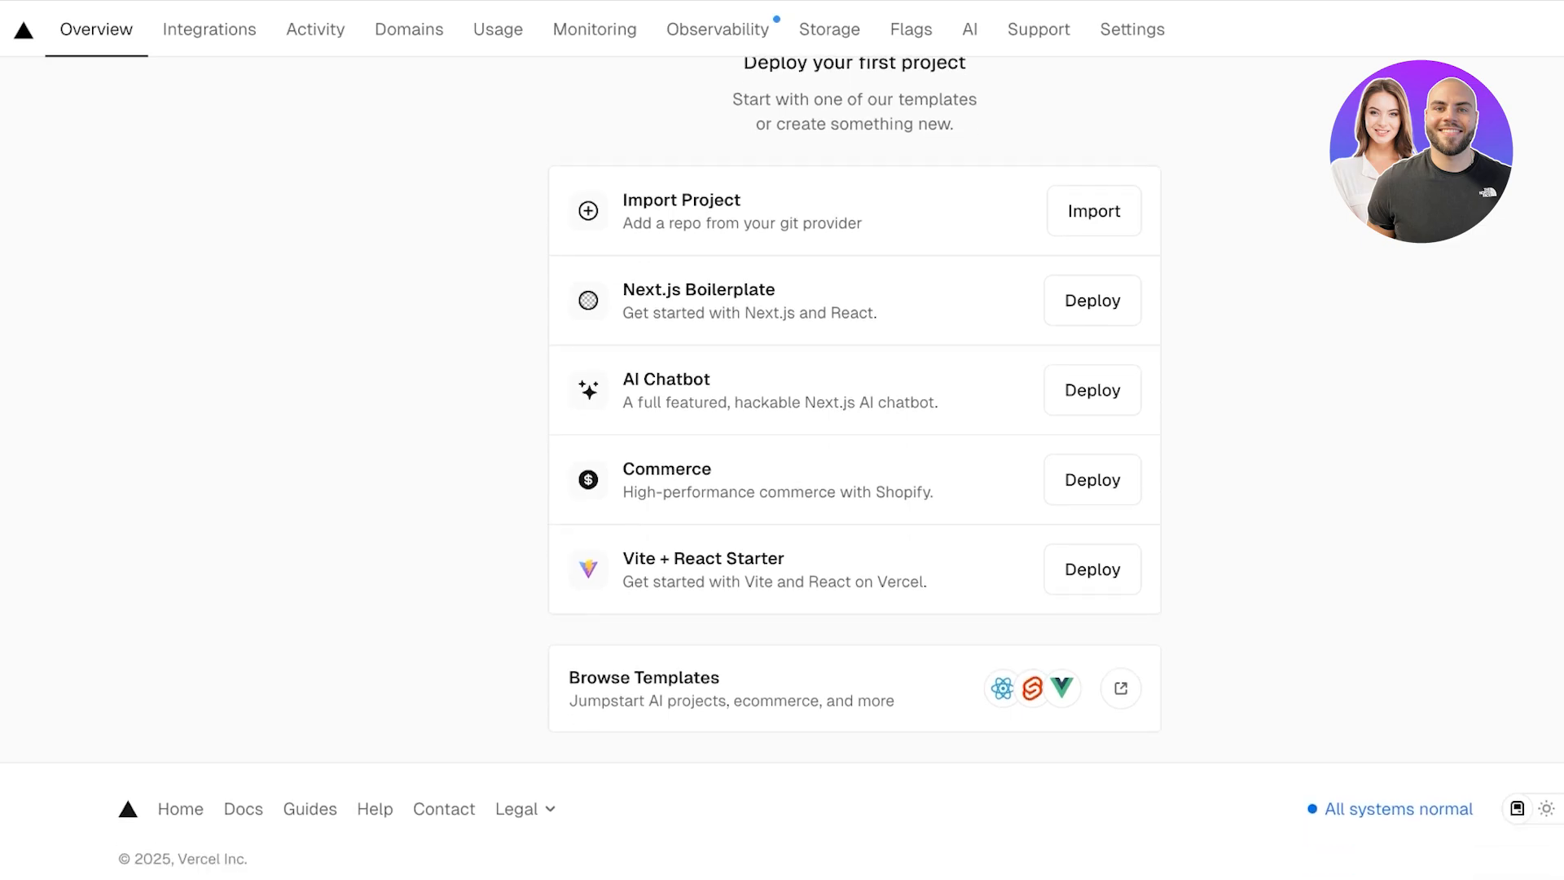
pyautogui.scroll(4, 854, 452)
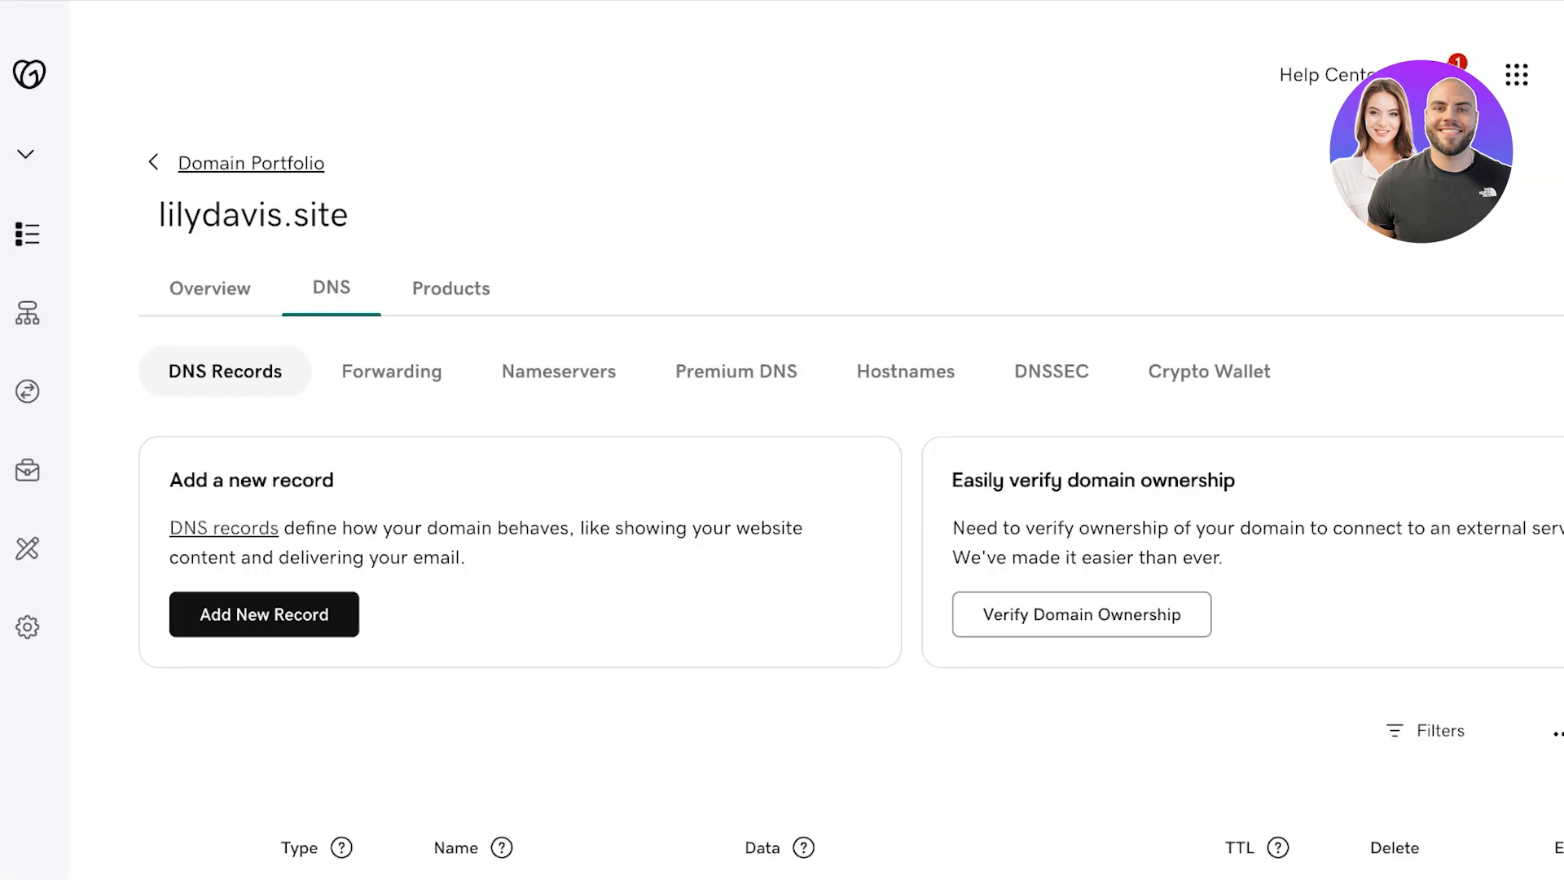
# - Switch to GoDaddy and examine the existing DNS records of the lilydavis.site domain
pyautogui.scroll(-7, 851, 451)
pyautogui.scroll(7, 850, 451)
pyautogui.scroll(-12, 851, 451)
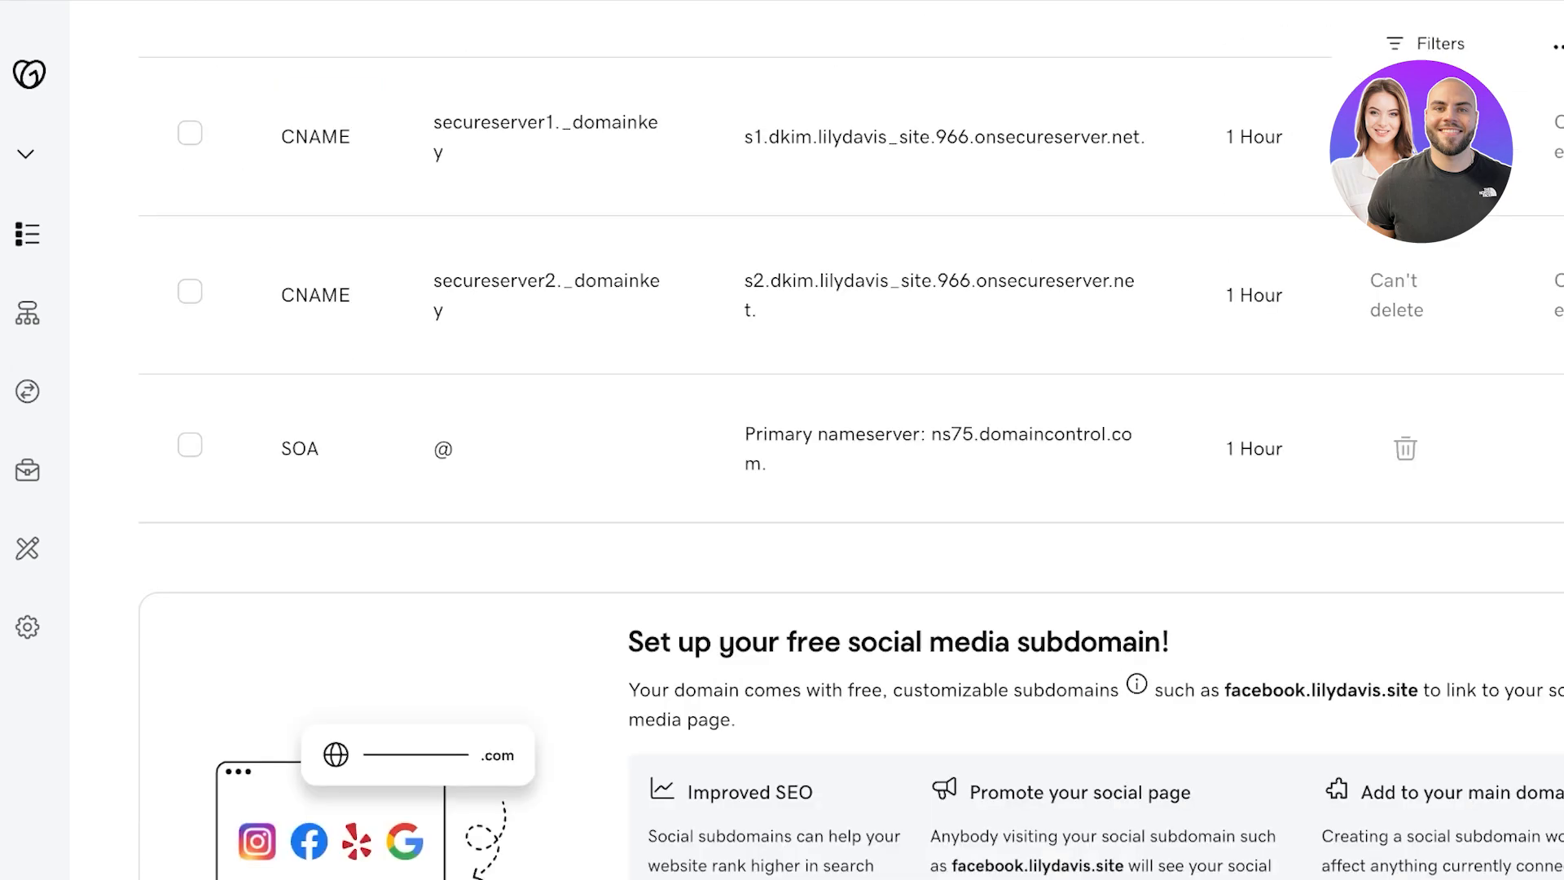
pyautogui.scroll(6, 851, 451)
pyautogui.scroll(-5, 851, 451)
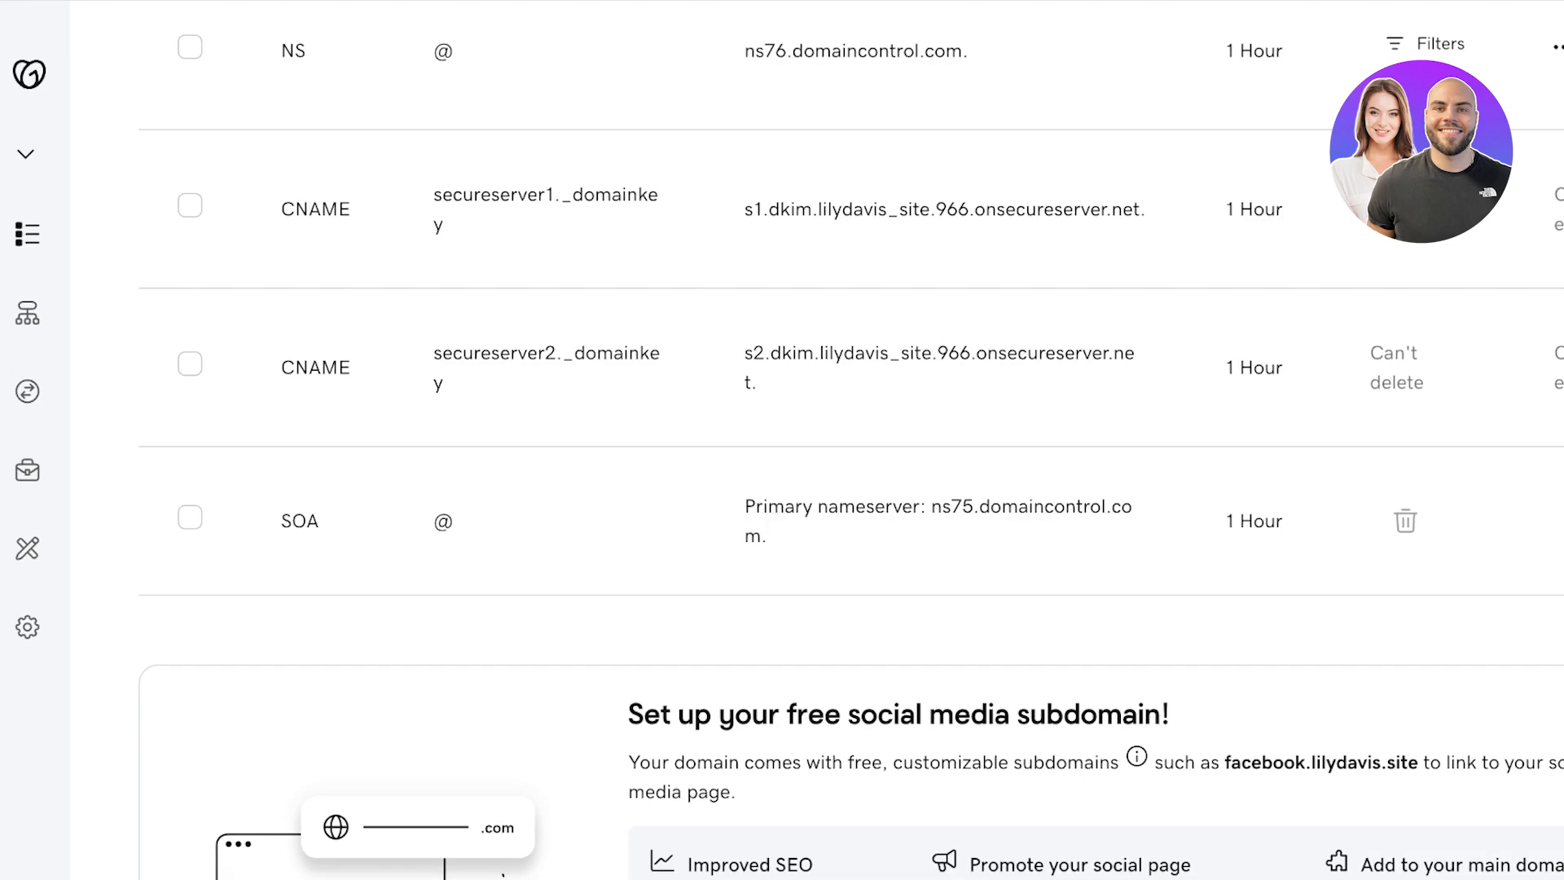
pyautogui.scroll(8, 851, 452)
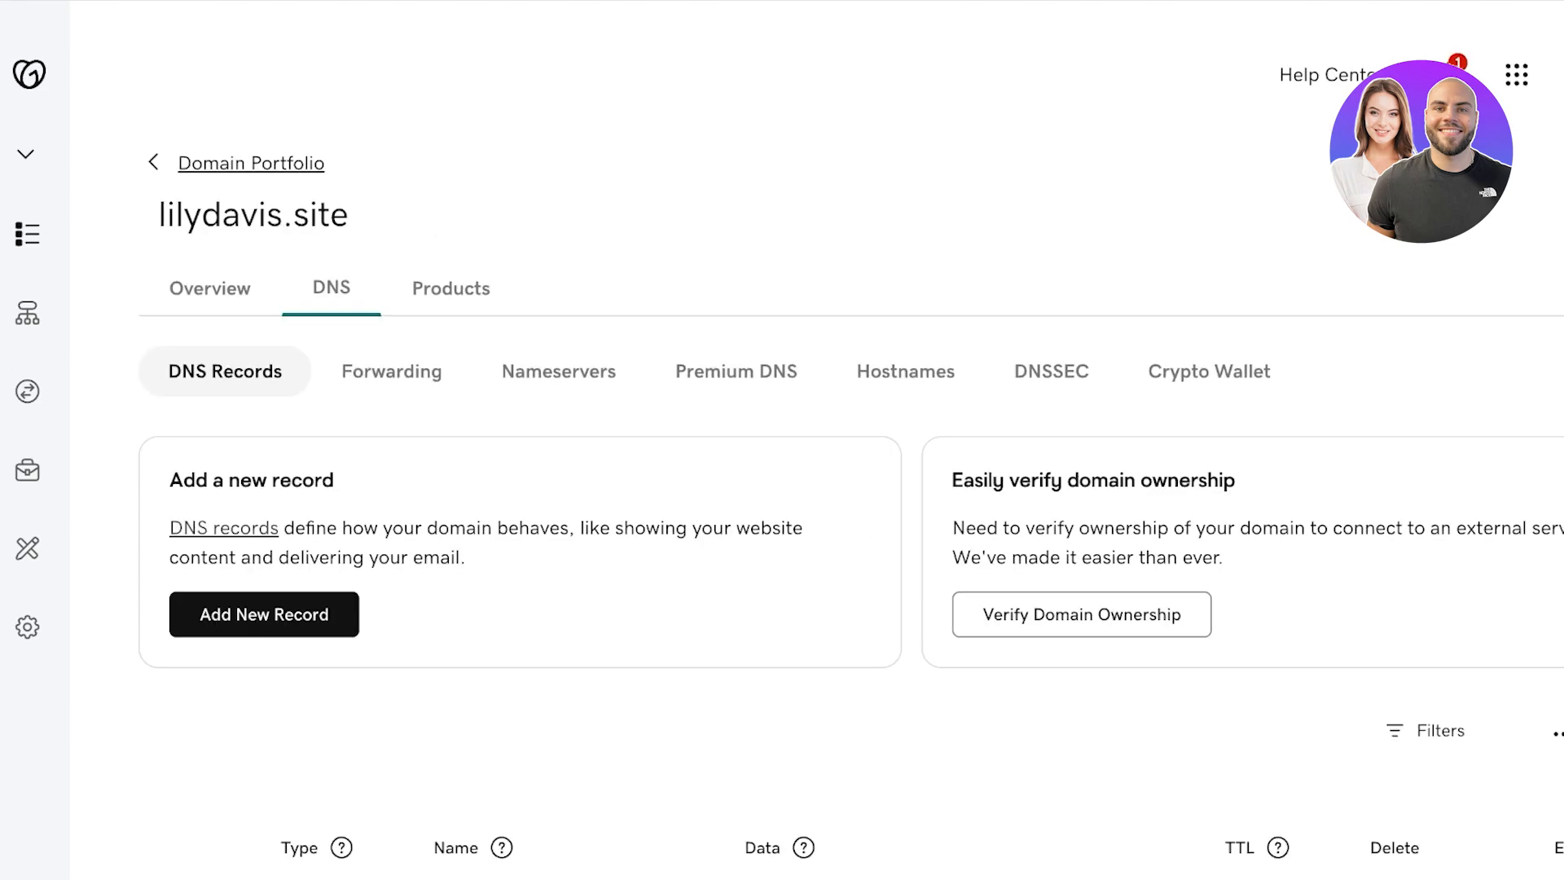
# - Open the domain management page of lilydavis.site, starting from the account's list of businesses
pyautogui.hotkey('ctrl', 'r')
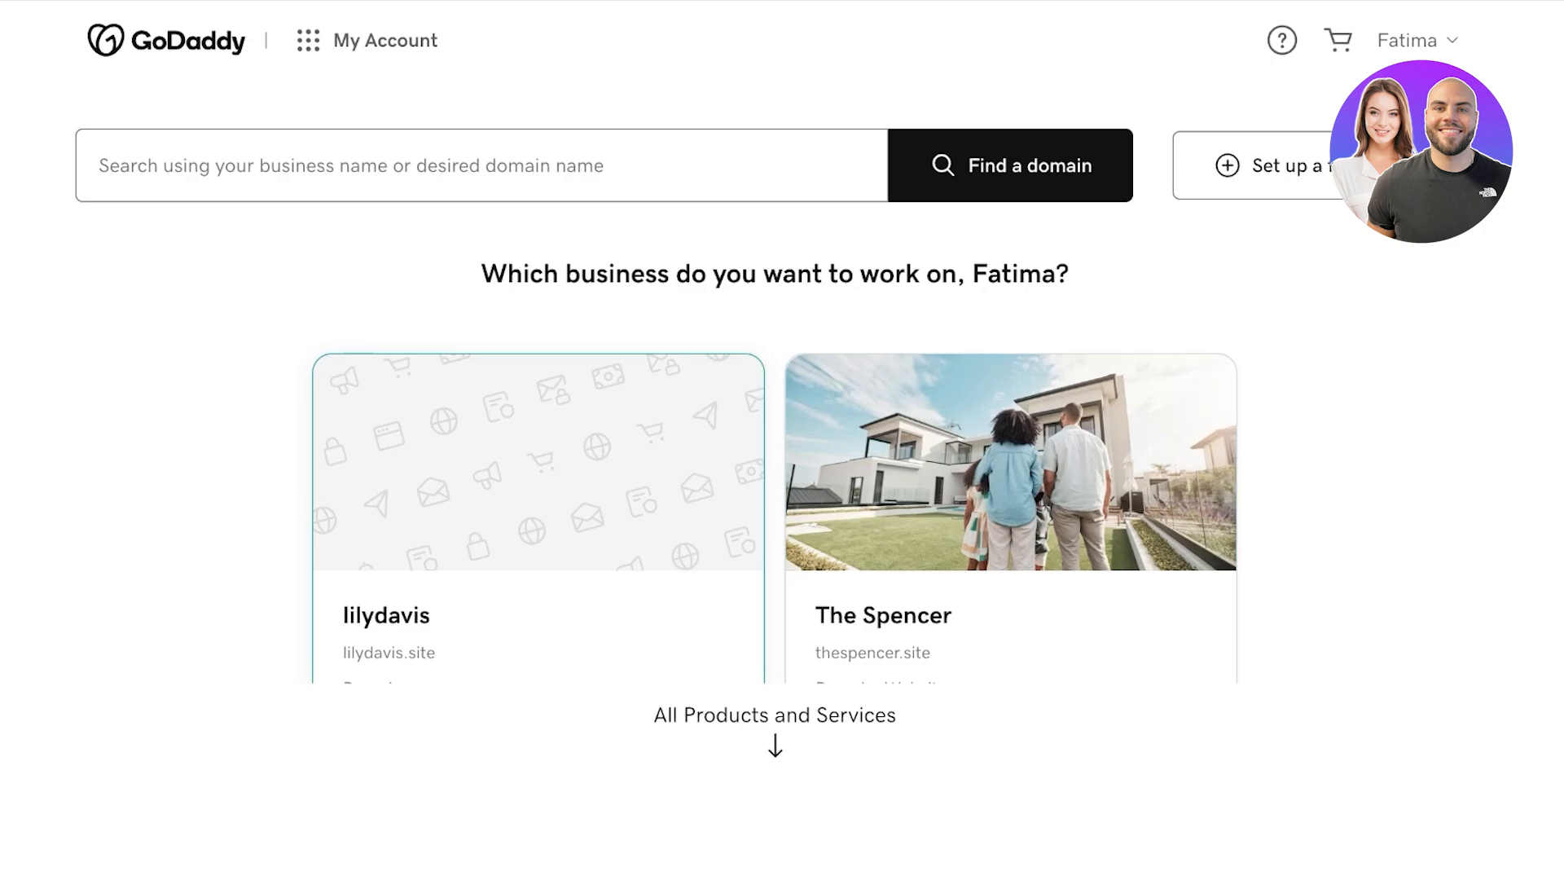
pyautogui.click(539, 542)
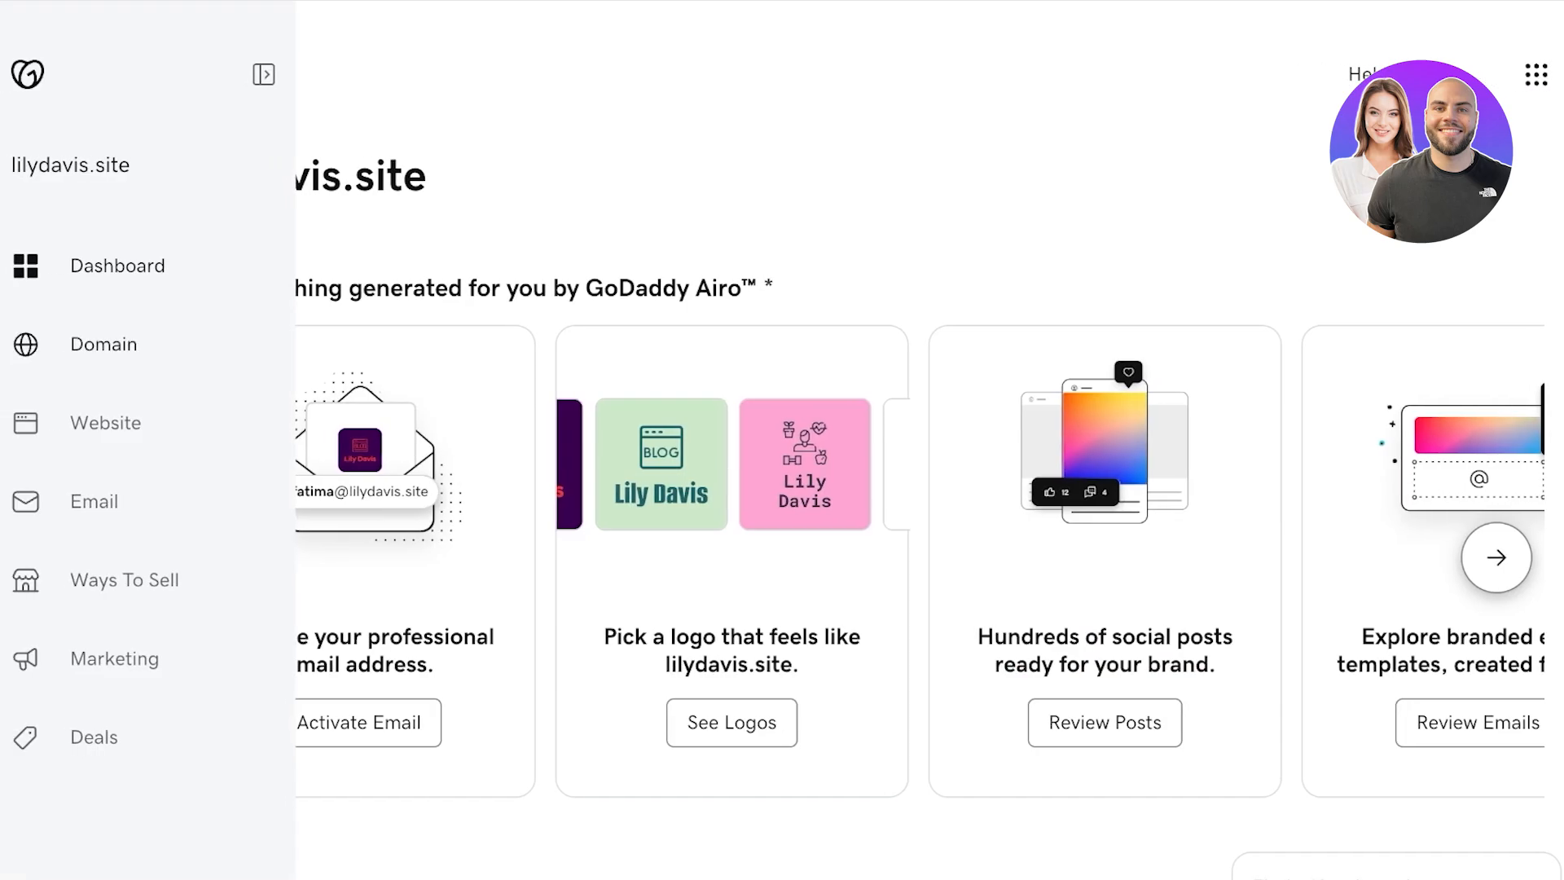
pyautogui.click(103, 345)
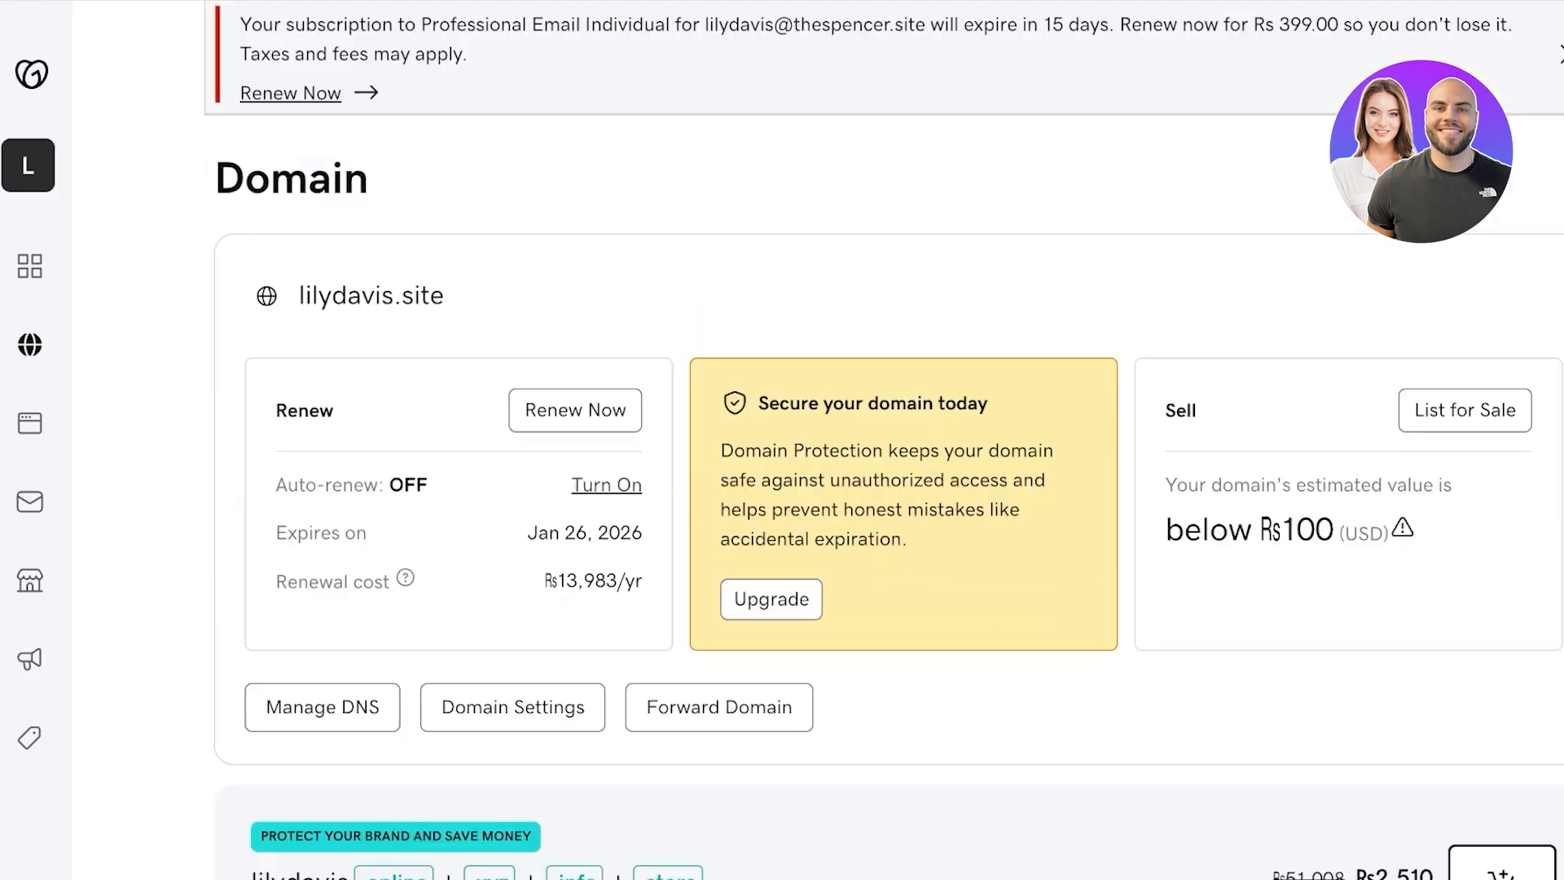
pyautogui.scroll(-1, 888, 489)
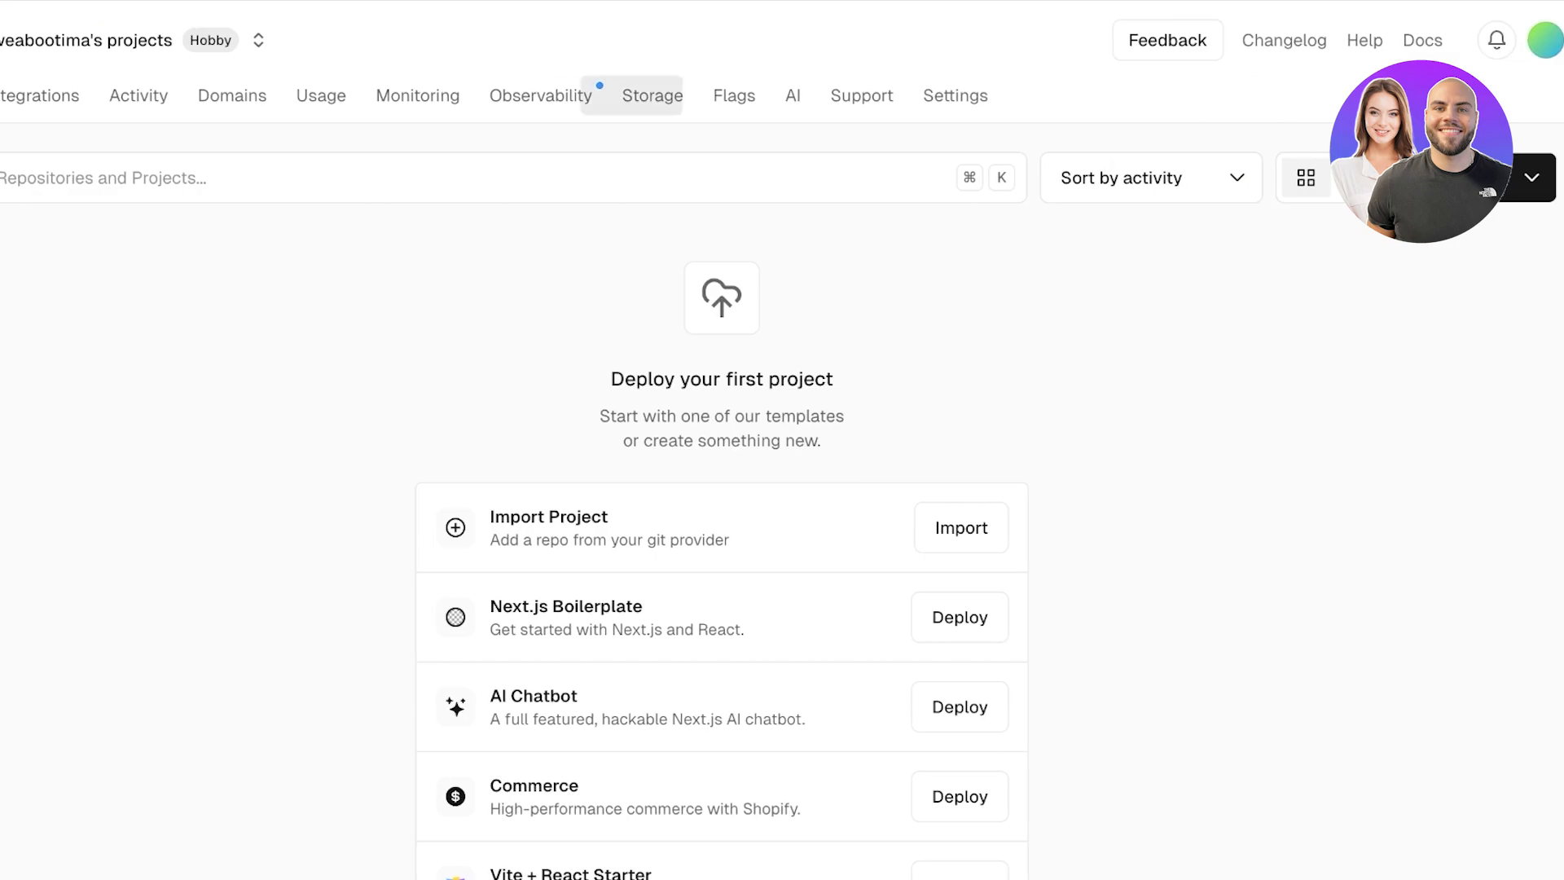
# - Switch to Vercel and try to add an existing domain to a project
pyautogui.click(1532, 177)
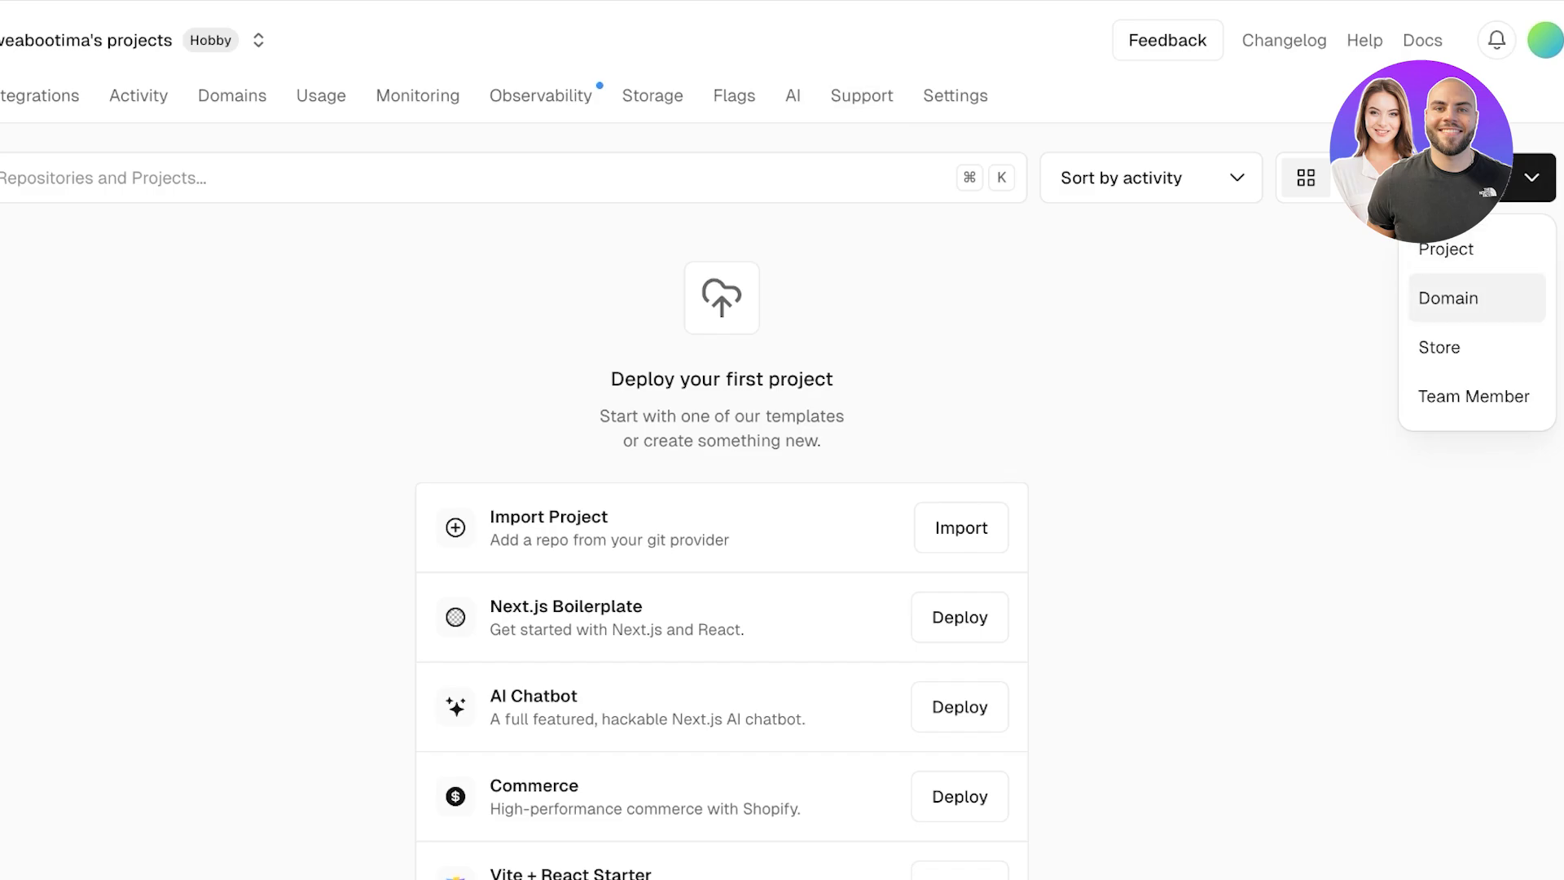
pyautogui.click(1477, 299)
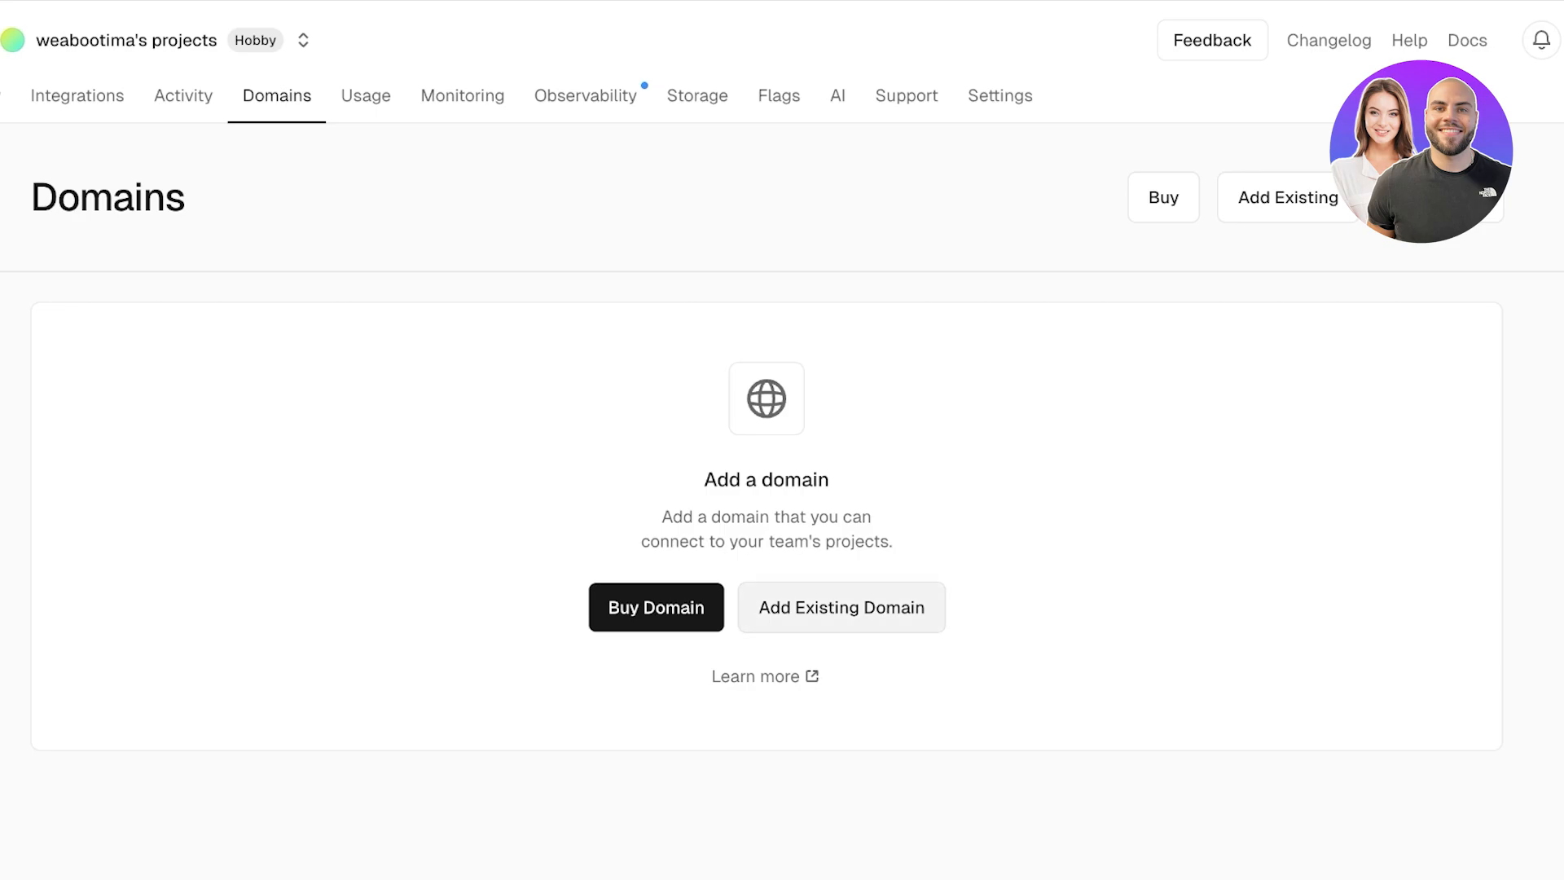
pyautogui.click(841, 607)
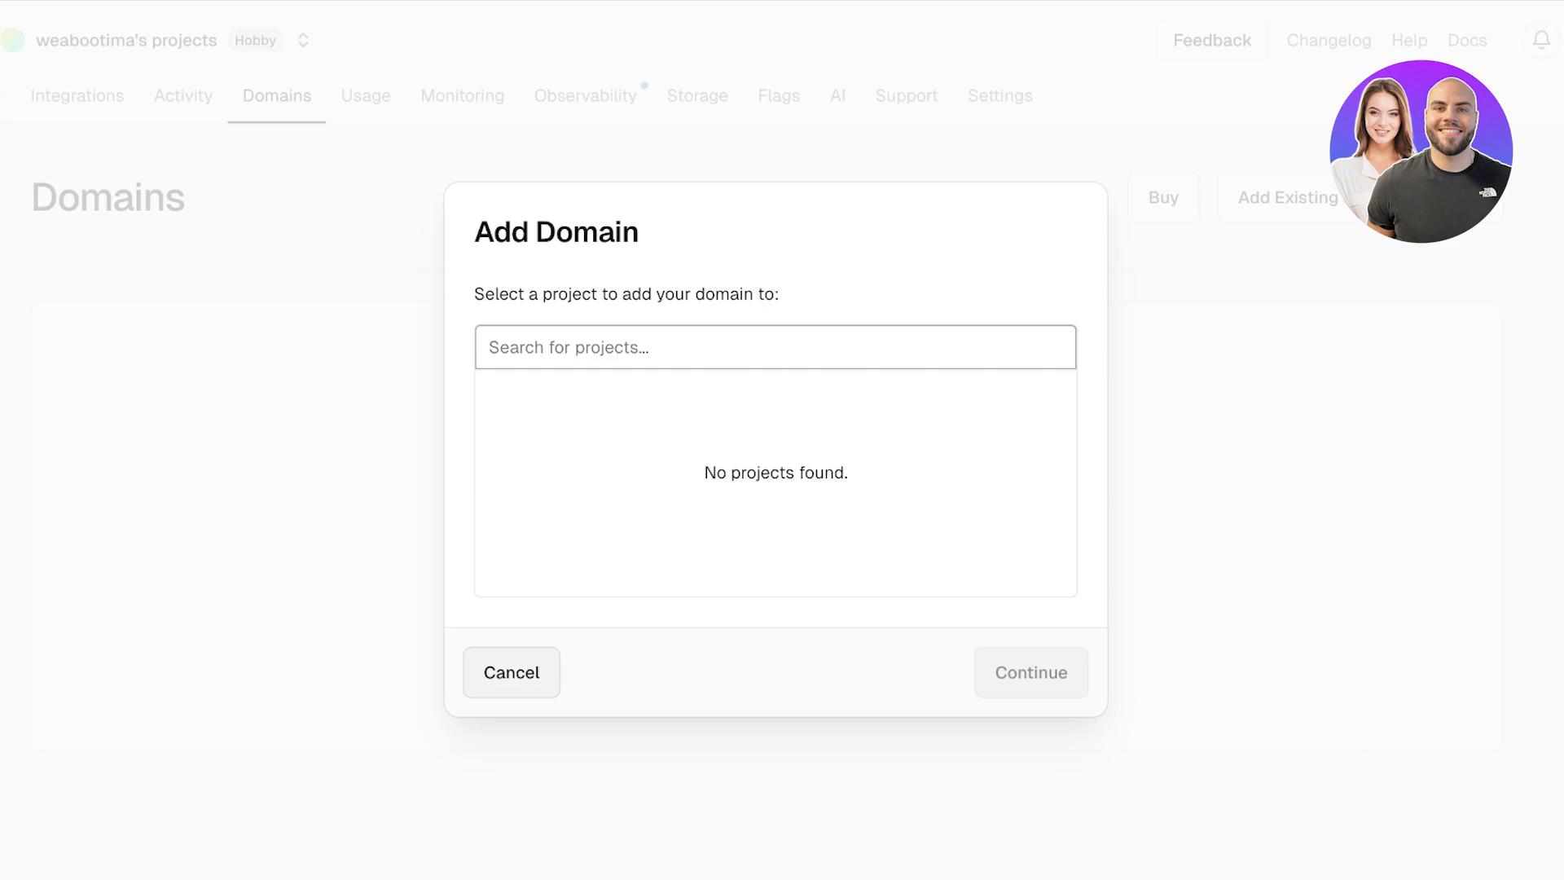
pyautogui.click(512, 673)
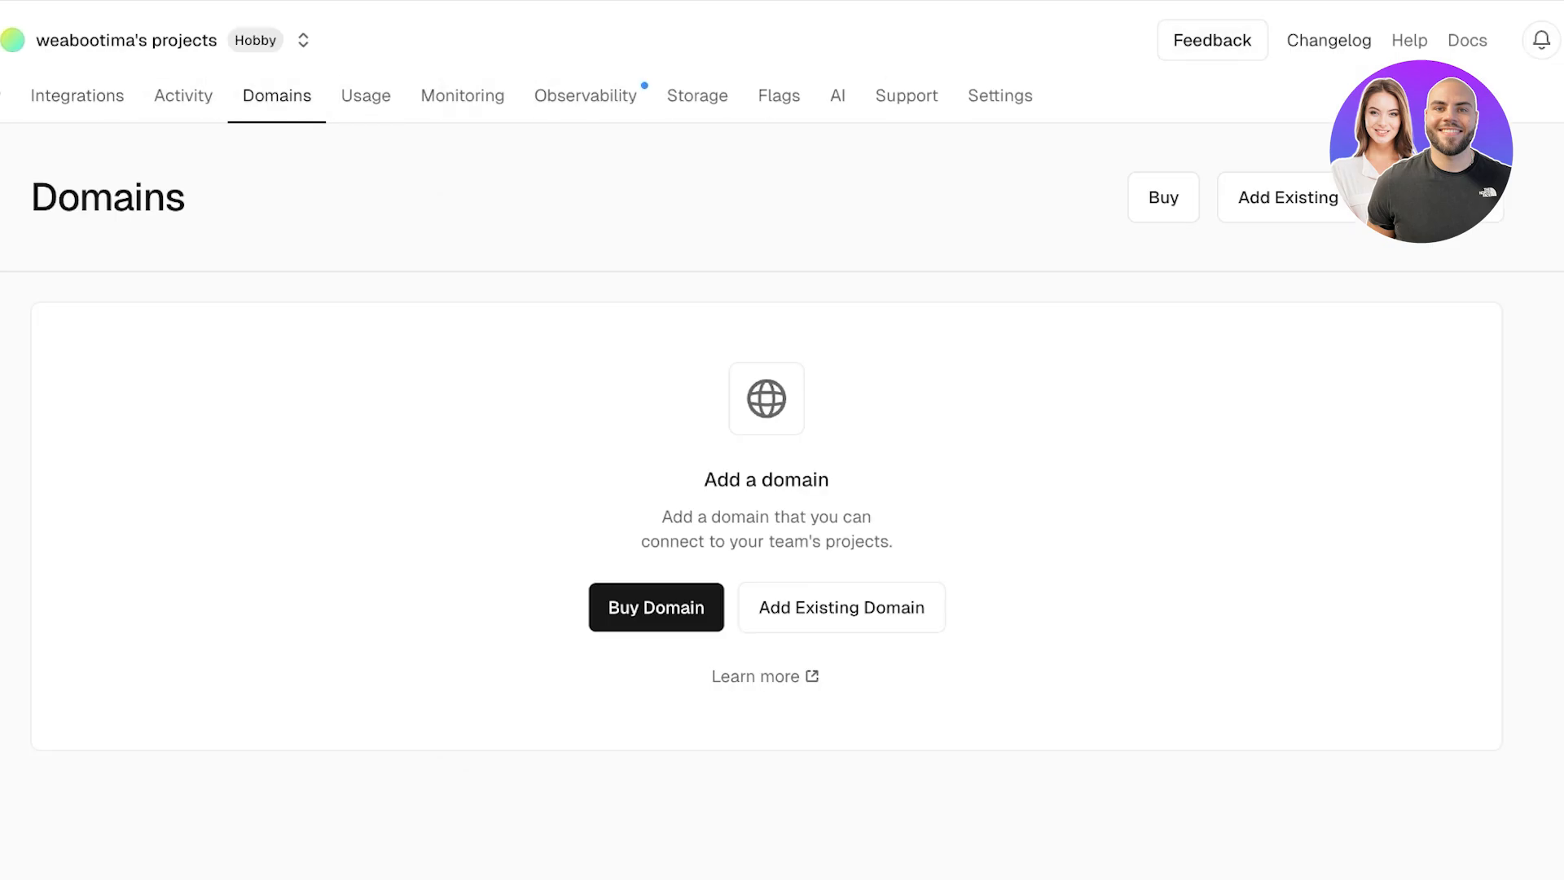
# - Try to install the Perplexity API provider from the AI integrations, with access to all projects
pyautogui.click(837, 95)
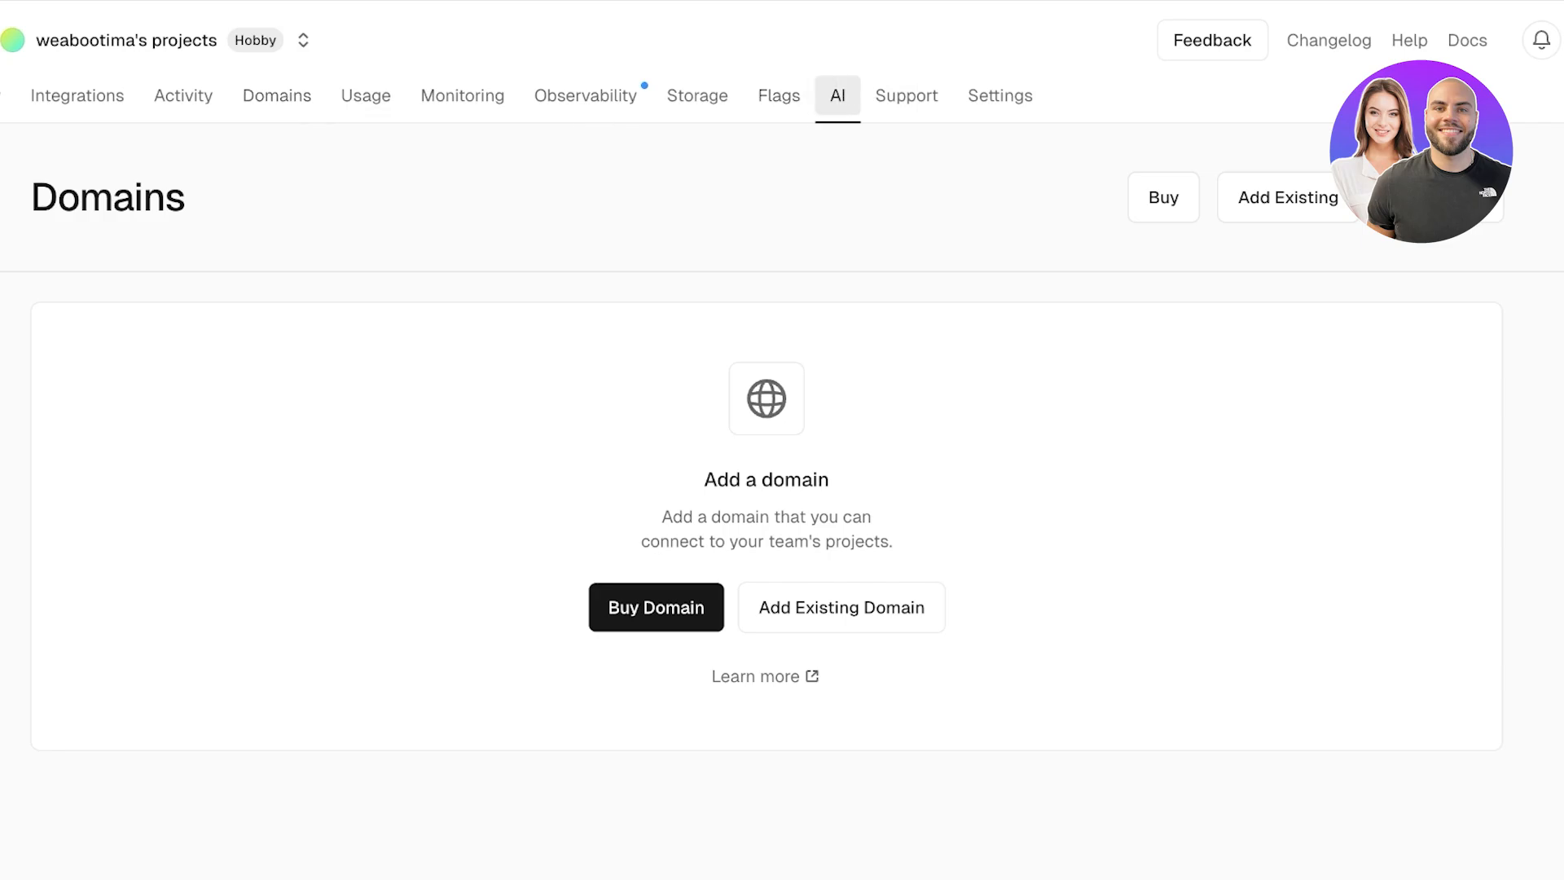
pyautogui.scroll(-4, 782, 489)
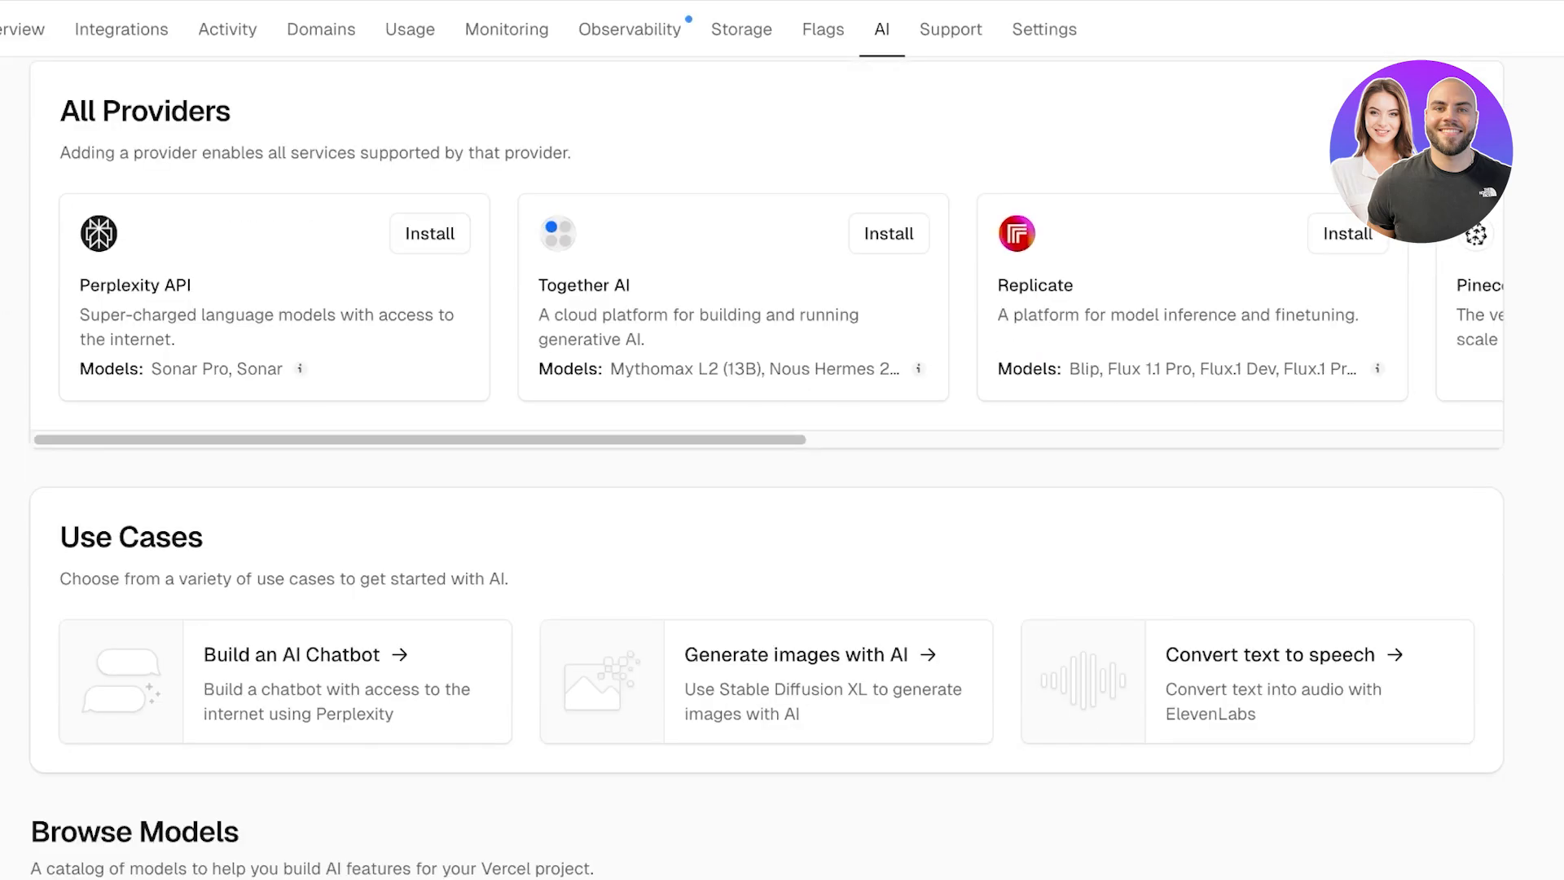
pyautogui.click(430, 234)
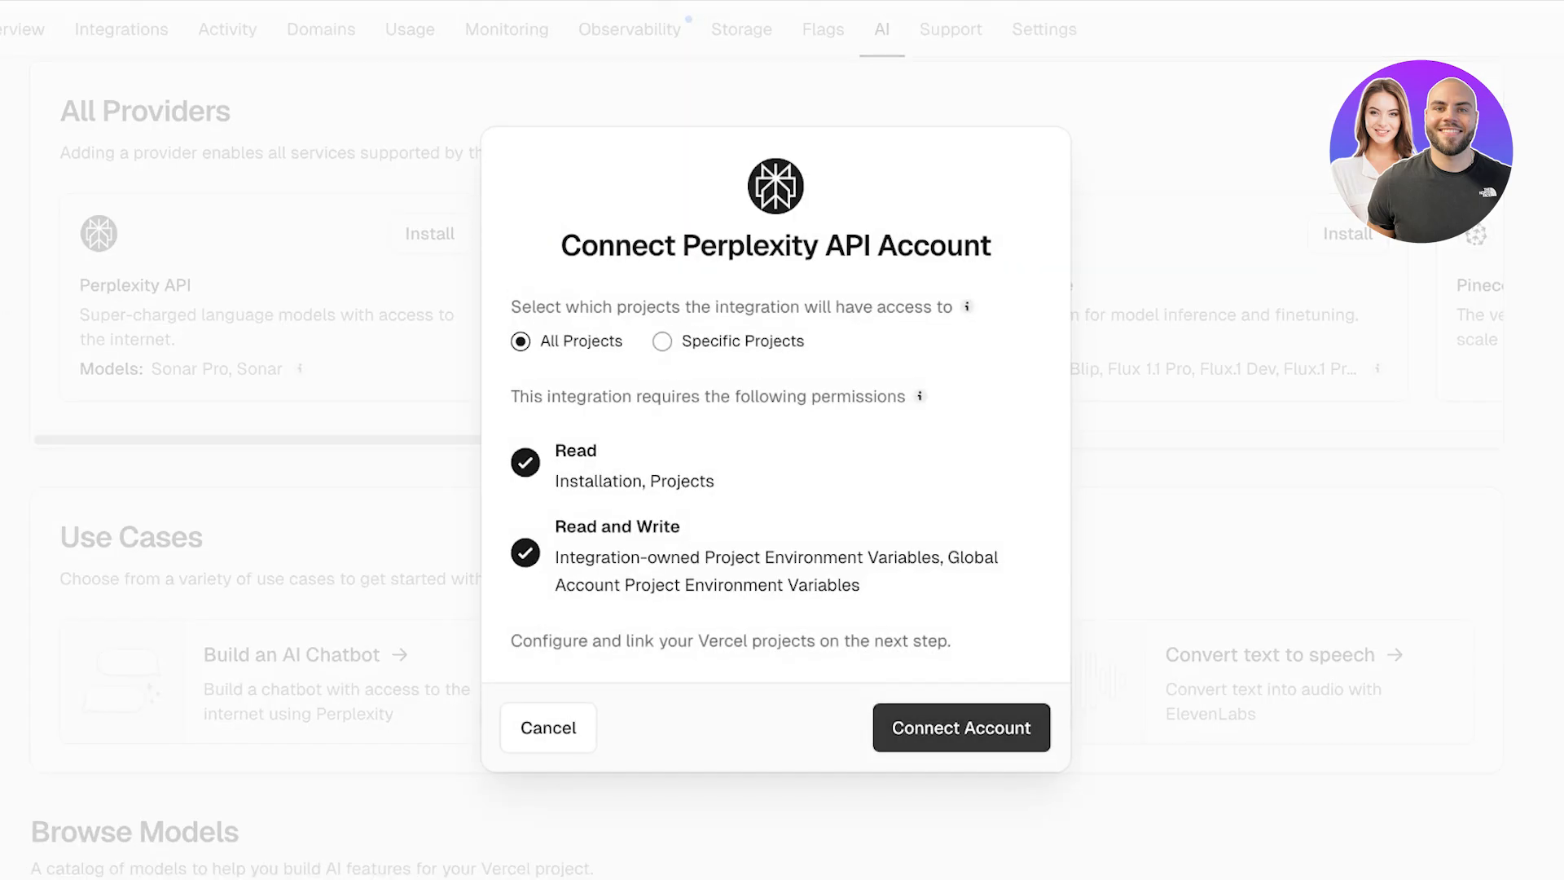
pyautogui.click(961, 728)
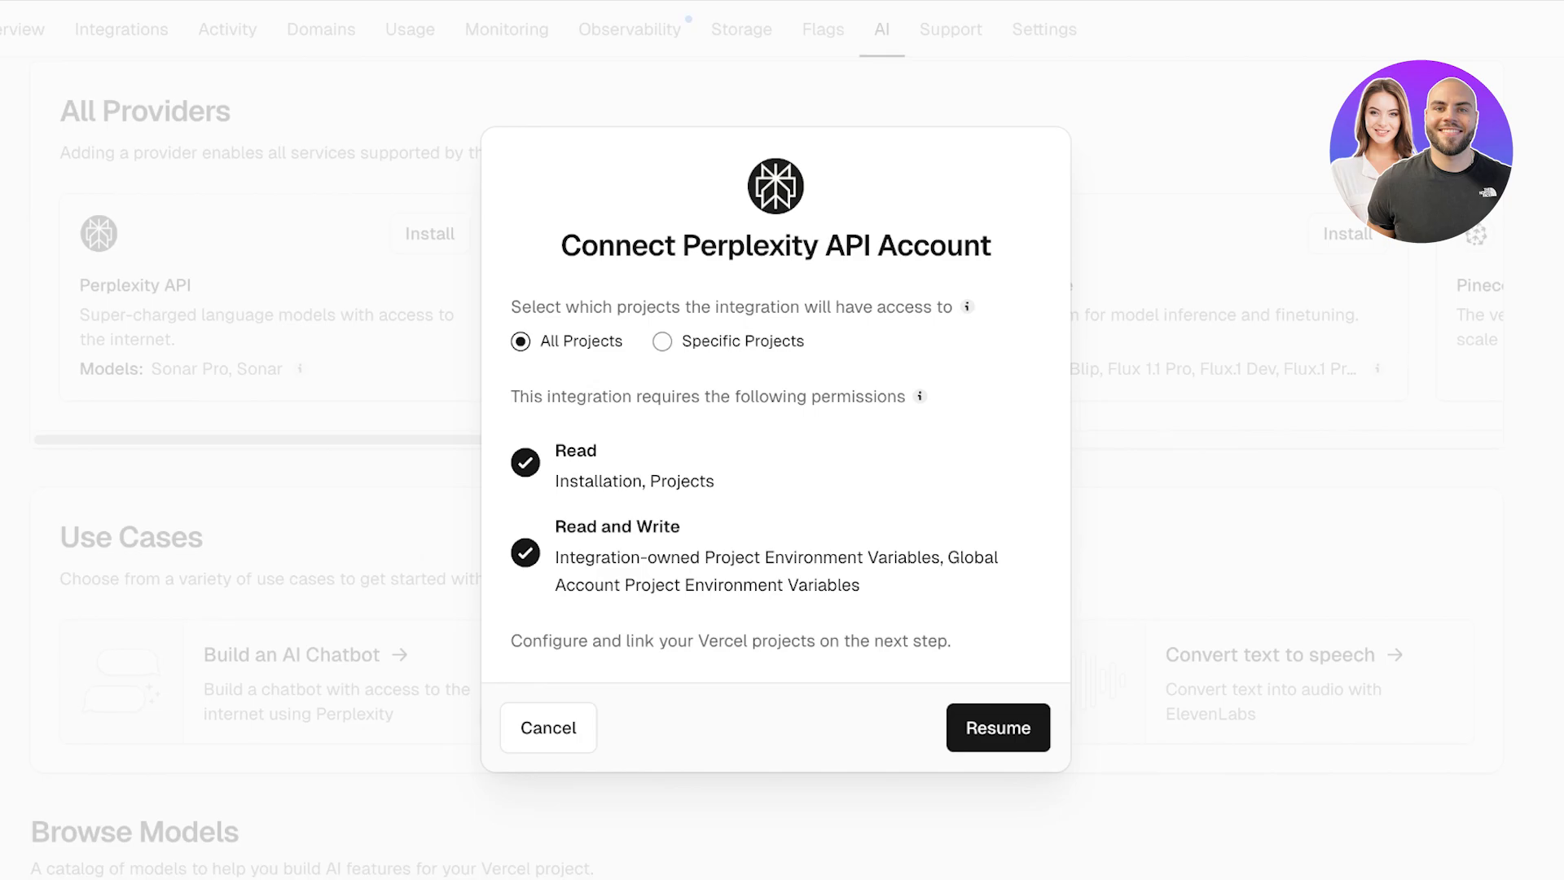
pyautogui.press('Escape')
# - Try to add the ElevenLabs Turbo V2.5 model from the model catalog, with access to all projects
pyautogui.scroll(-9, 393, 326)
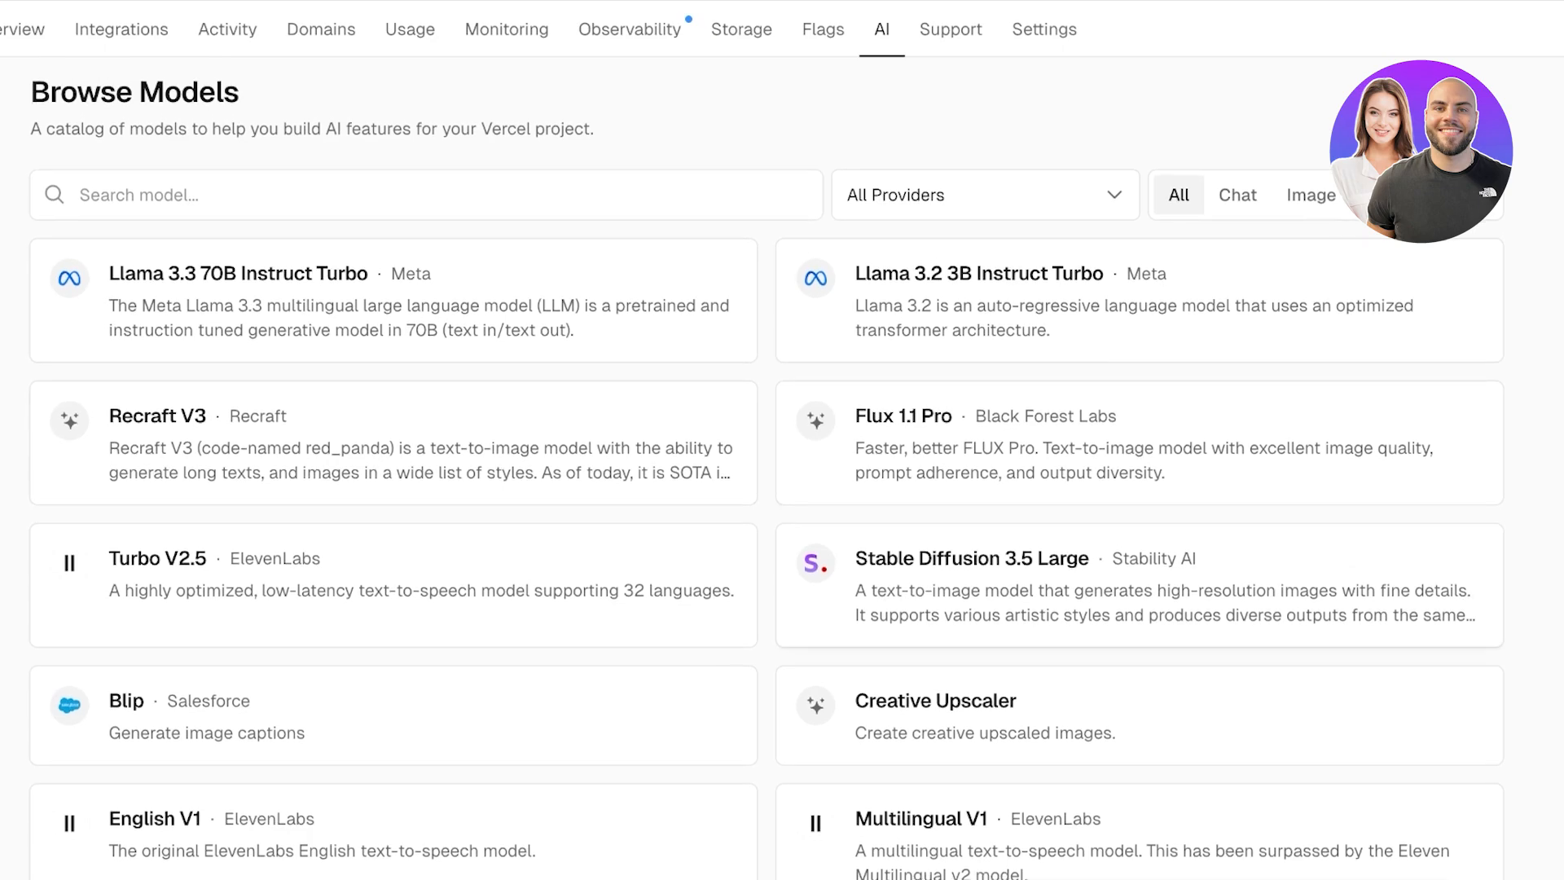
pyautogui.scroll(-5, 766, 440)
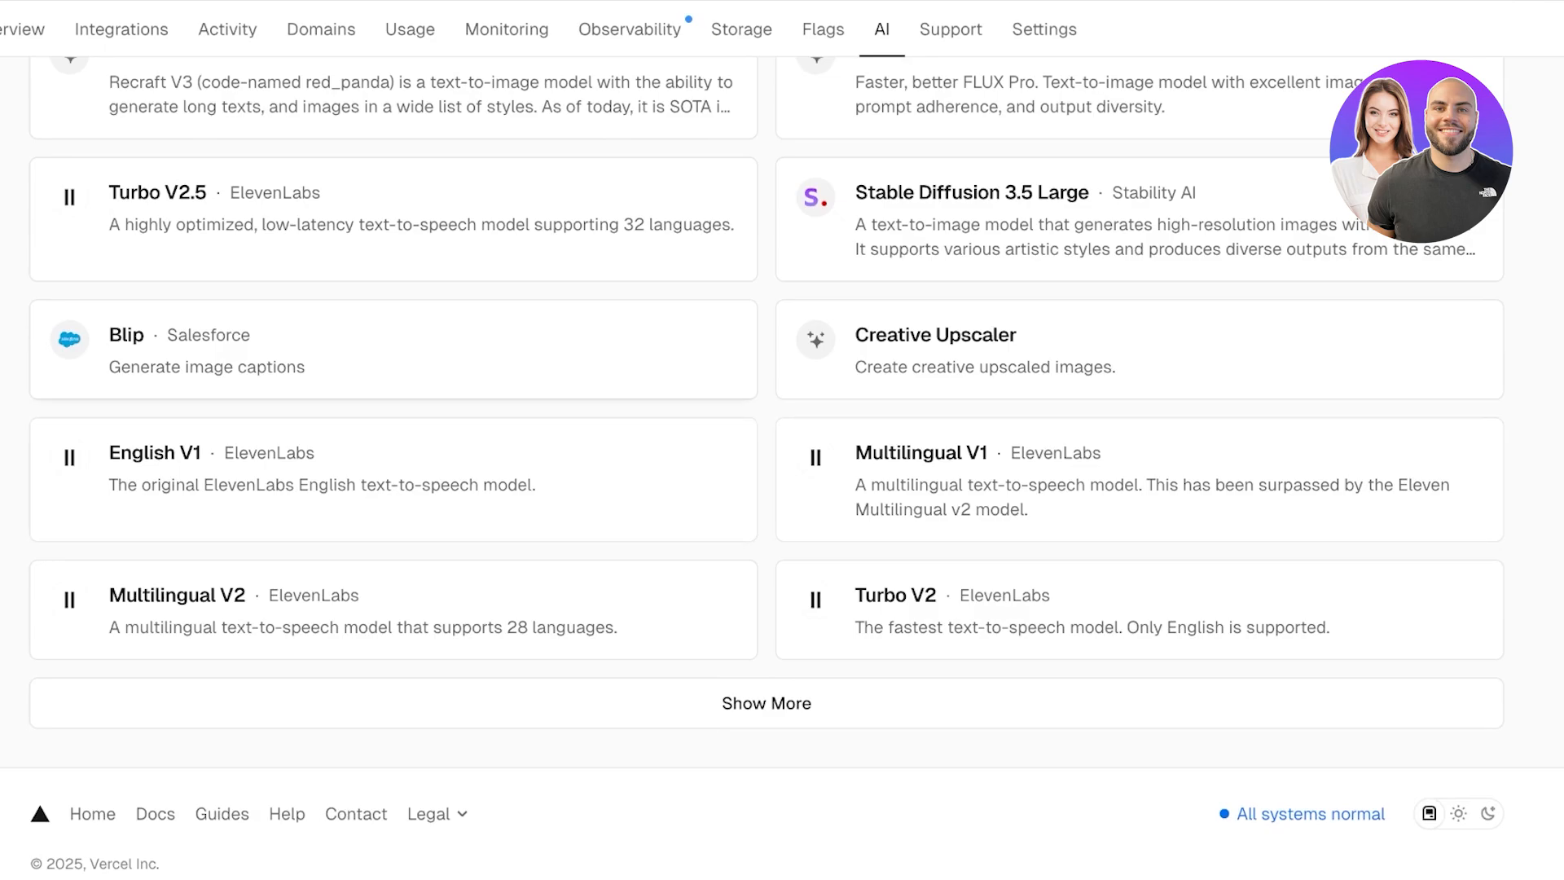
pyautogui.scroll(3, 766, 440)
pyautogui.click(394, 470)
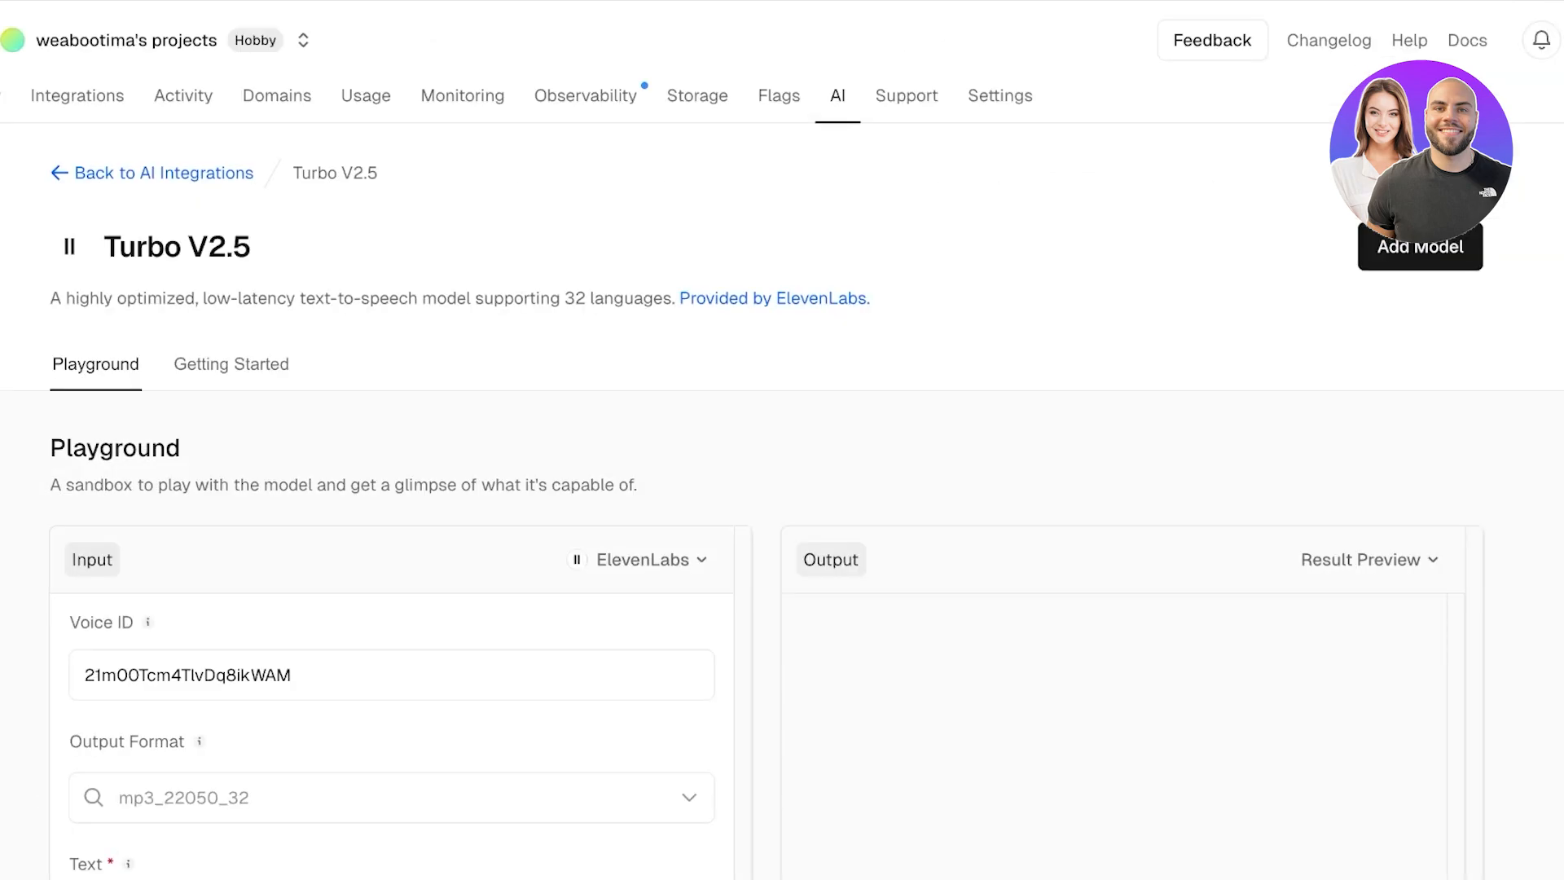
pyautogui.click(1420, 247)
pyautogui.click(961, 715)
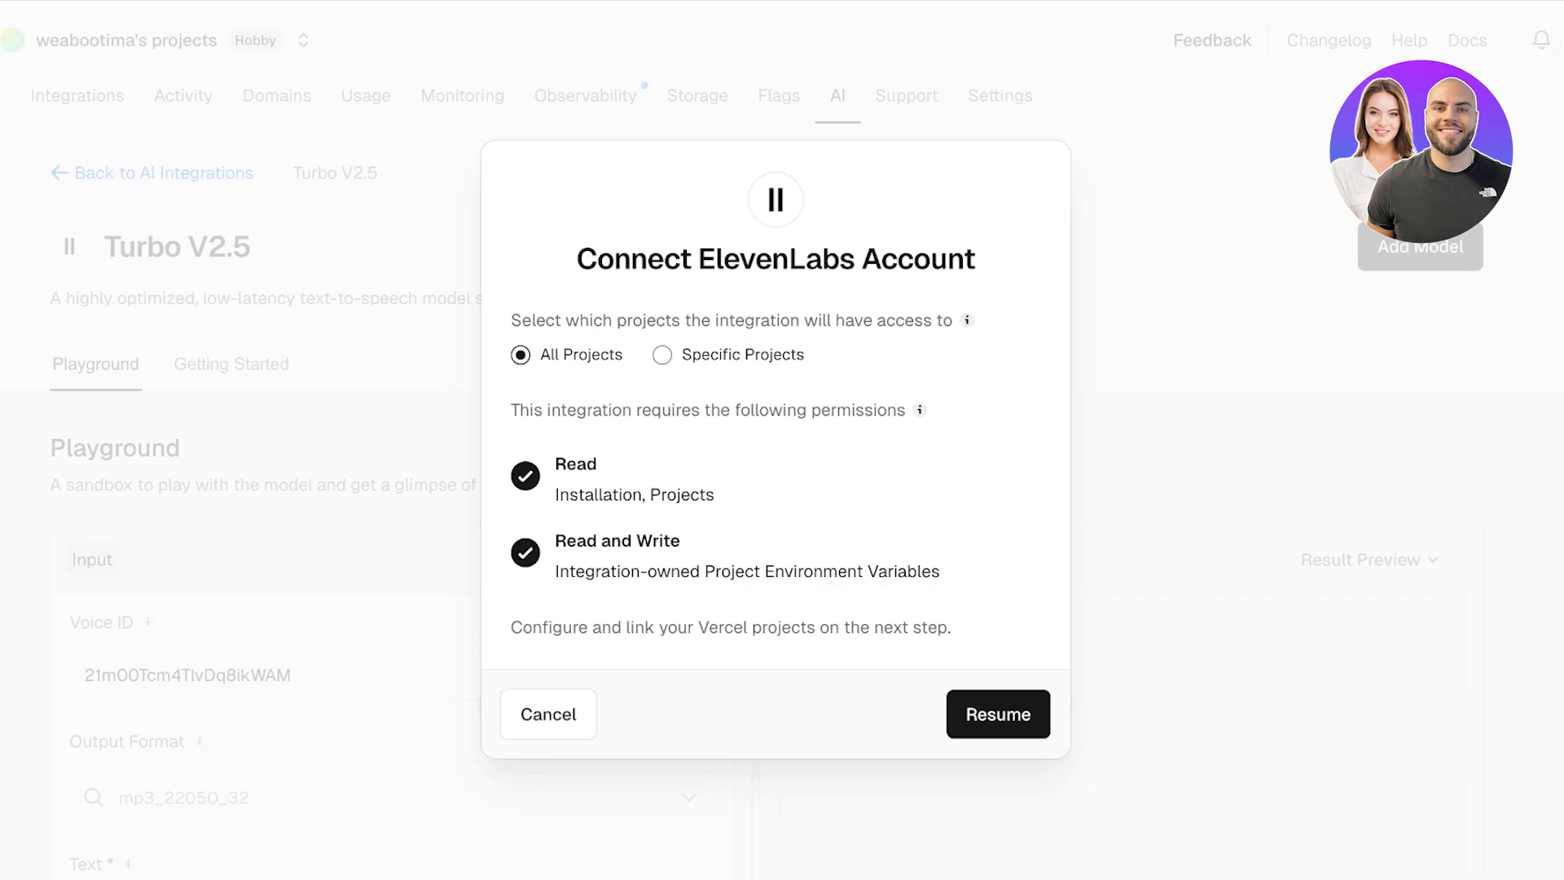
pyautogui.click(548, 741)
# - Return to the project overview and start a new project from the Next.js Boilerplate template
pyautogui.click(11, 95)
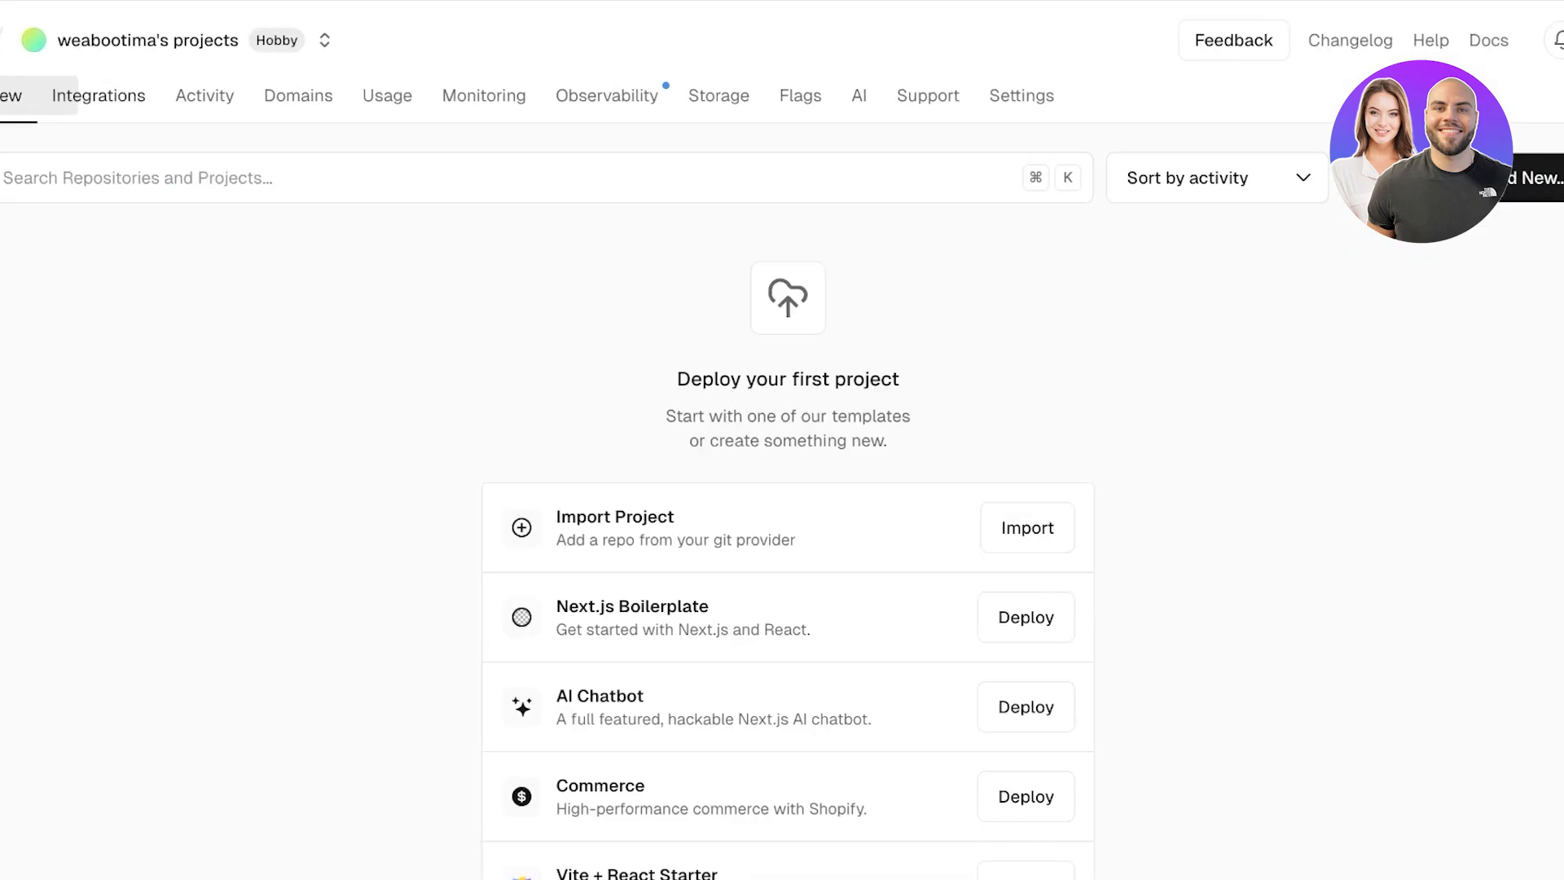
pyautogui.click(78, 95)
pyautogui.click(49, 95)
pyautogui.scroll(-3, 782, 489)
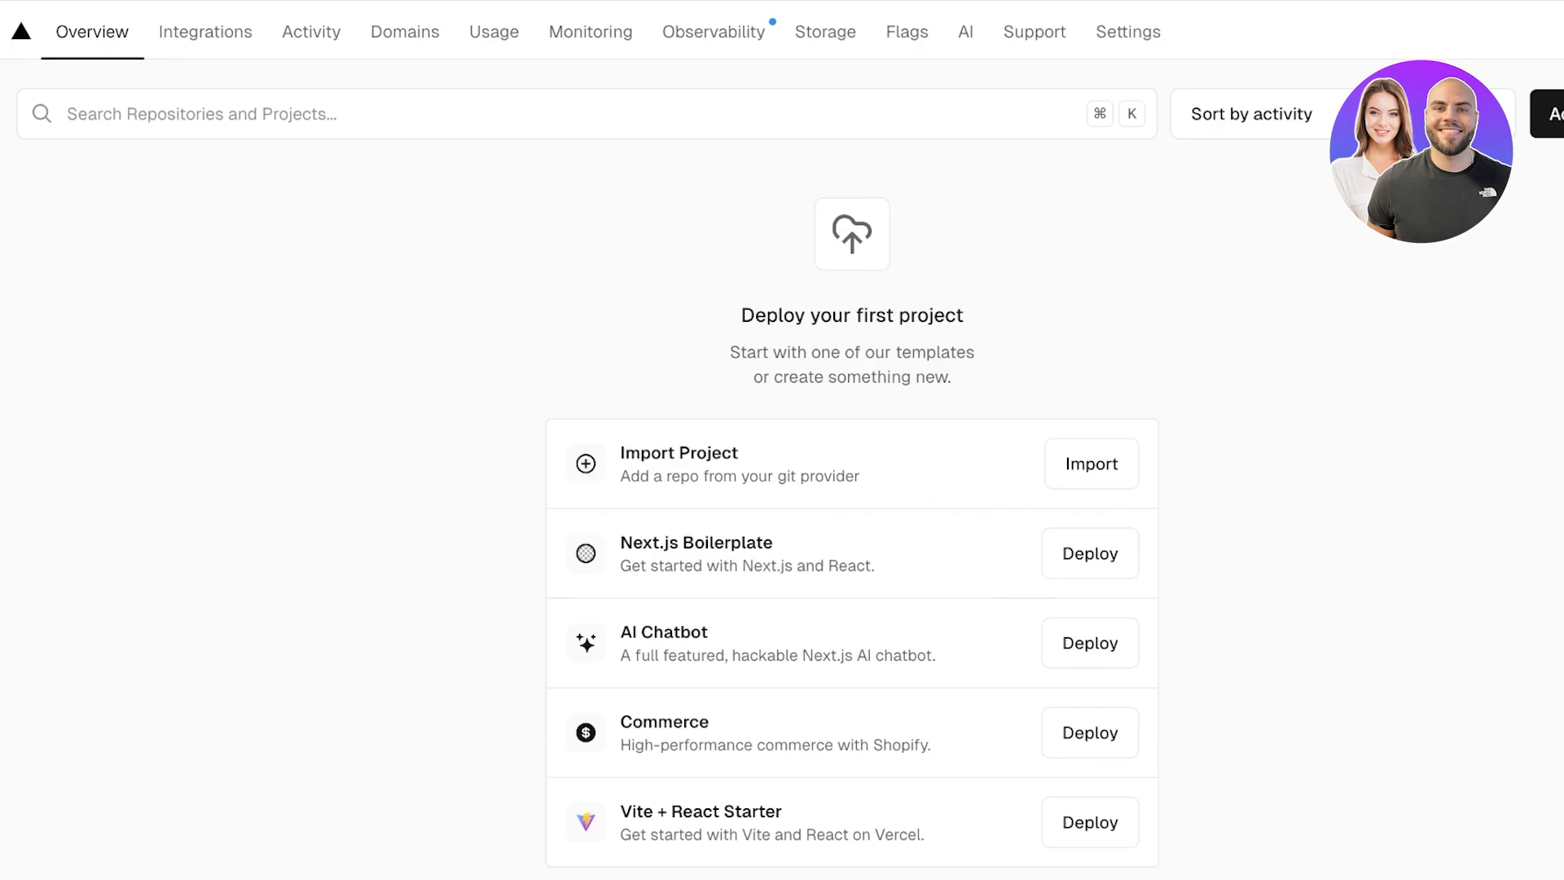
pyautogui.click(1090, 401)
# - Switch the new project's Git provider and add a GitHub account as its Git scope
pyautogui.click(635, 571)
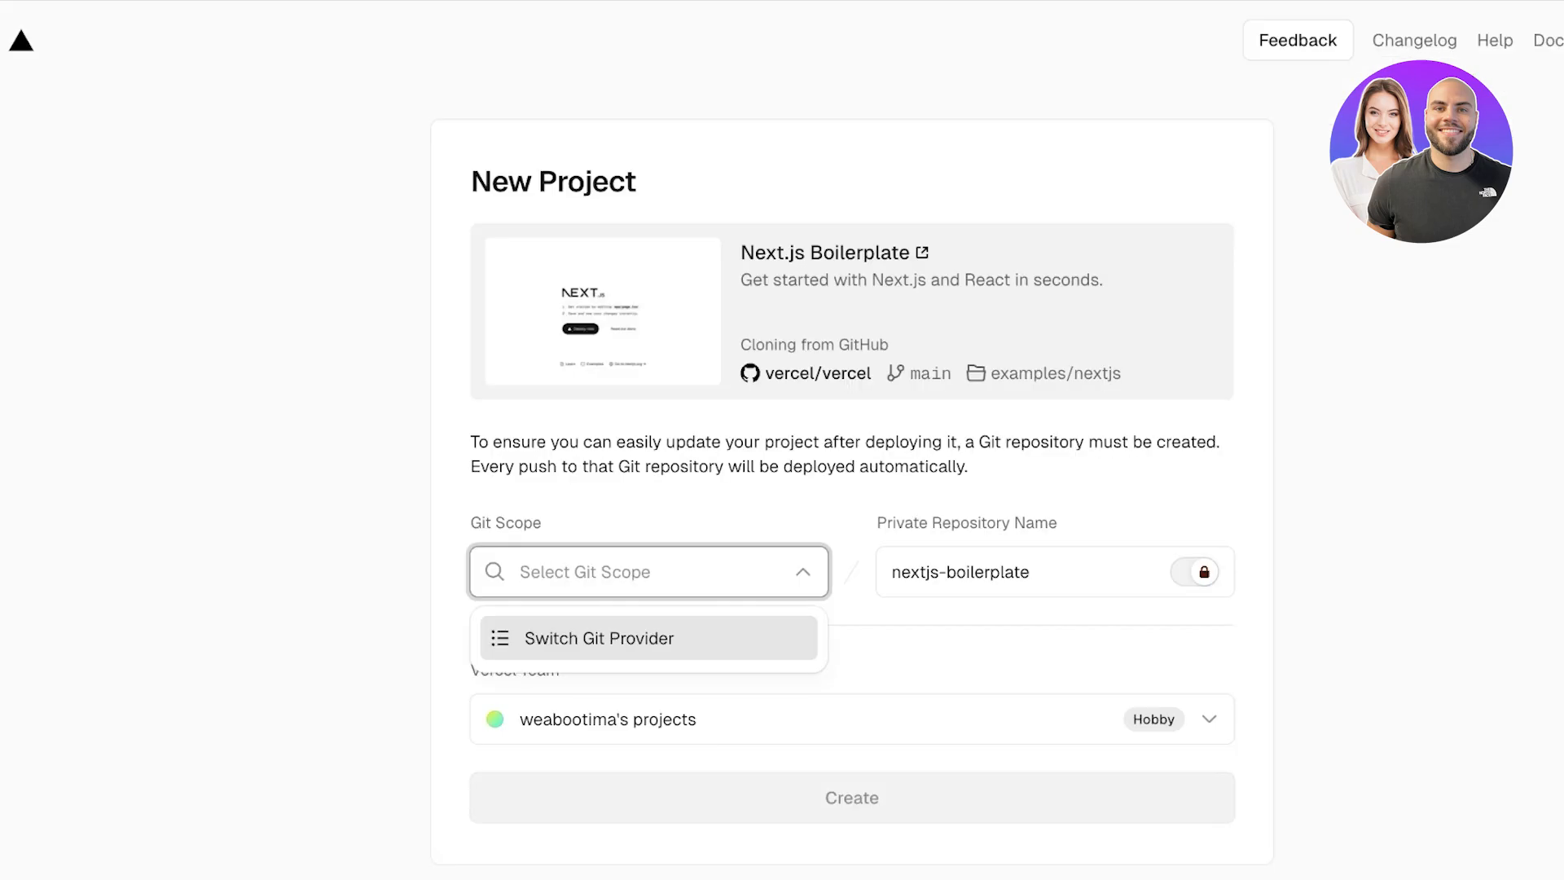
pyautogui.click(600, 639)
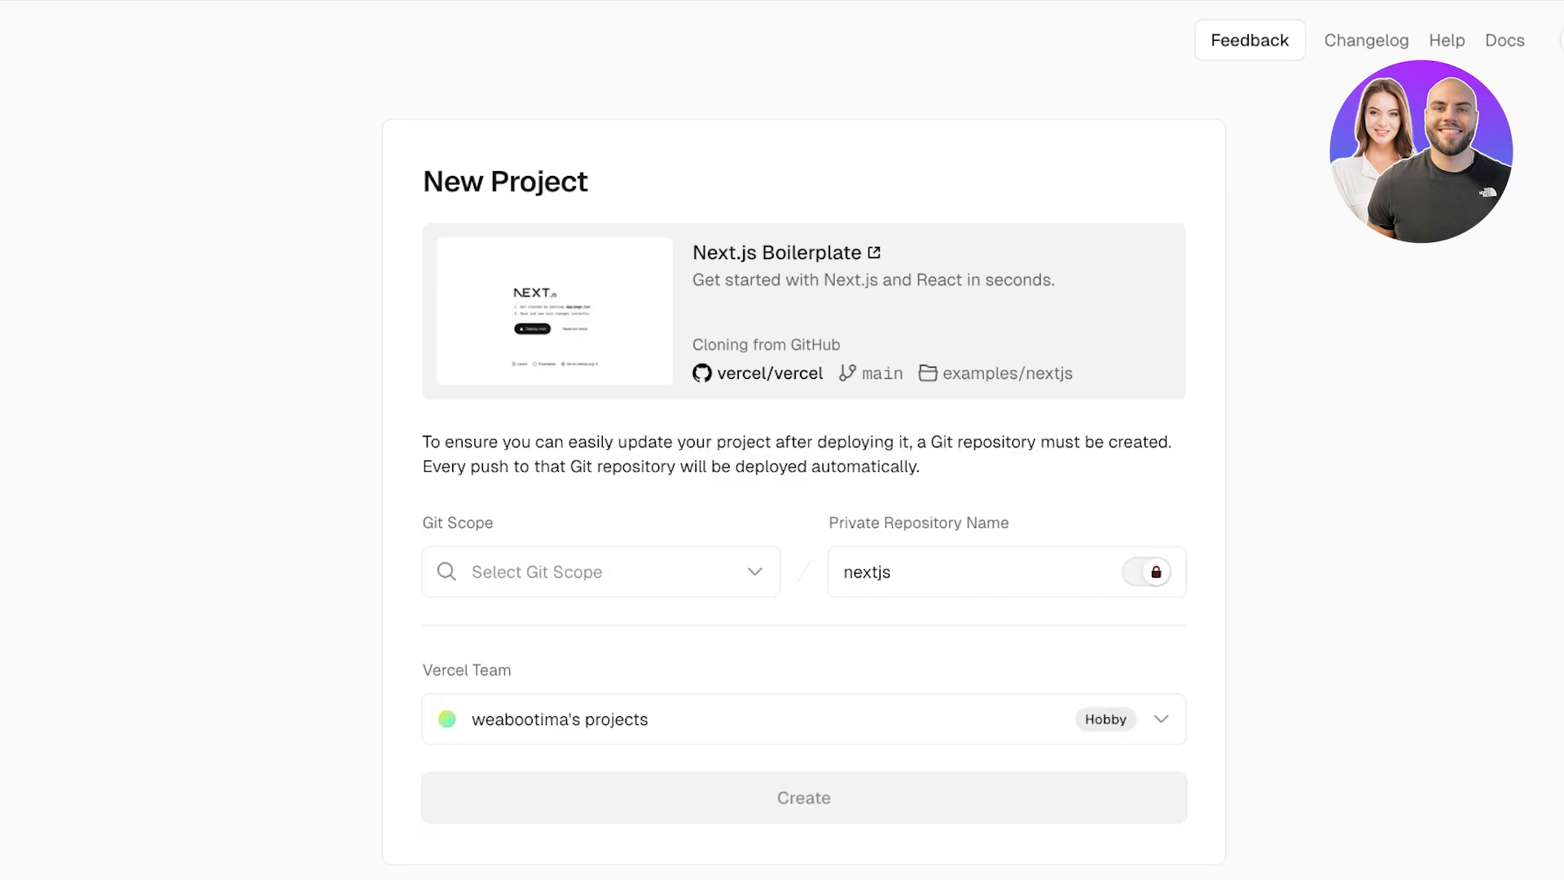
pyautogui.scroll(-4, 804, 440)
pyautogui.scroll(2, 601, 439)
pyautogui.click(601, 440)
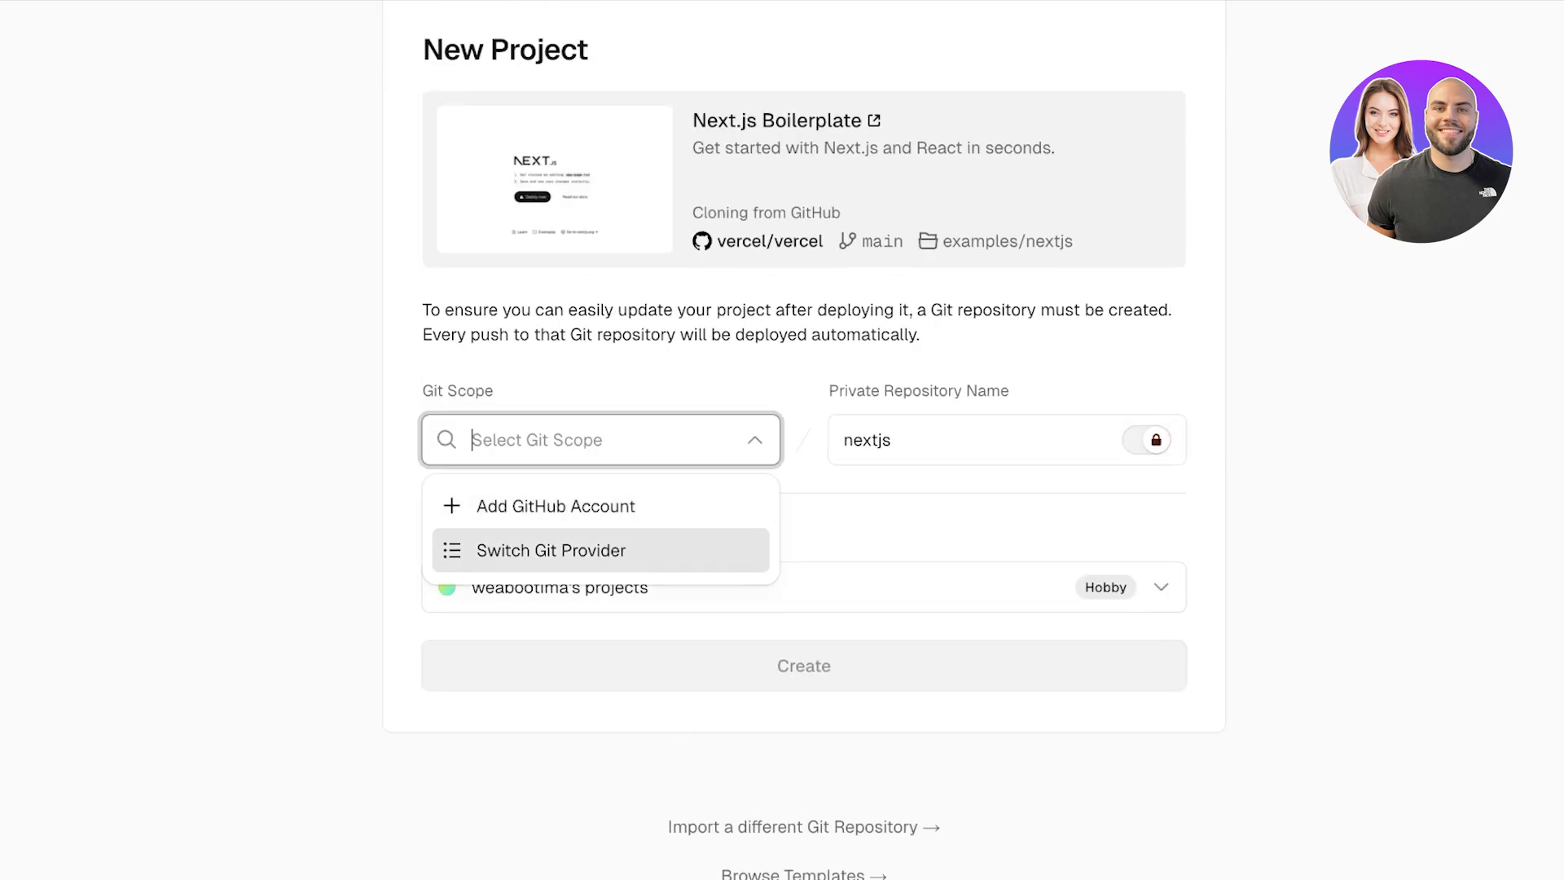
pyautogui.click(600, 506)
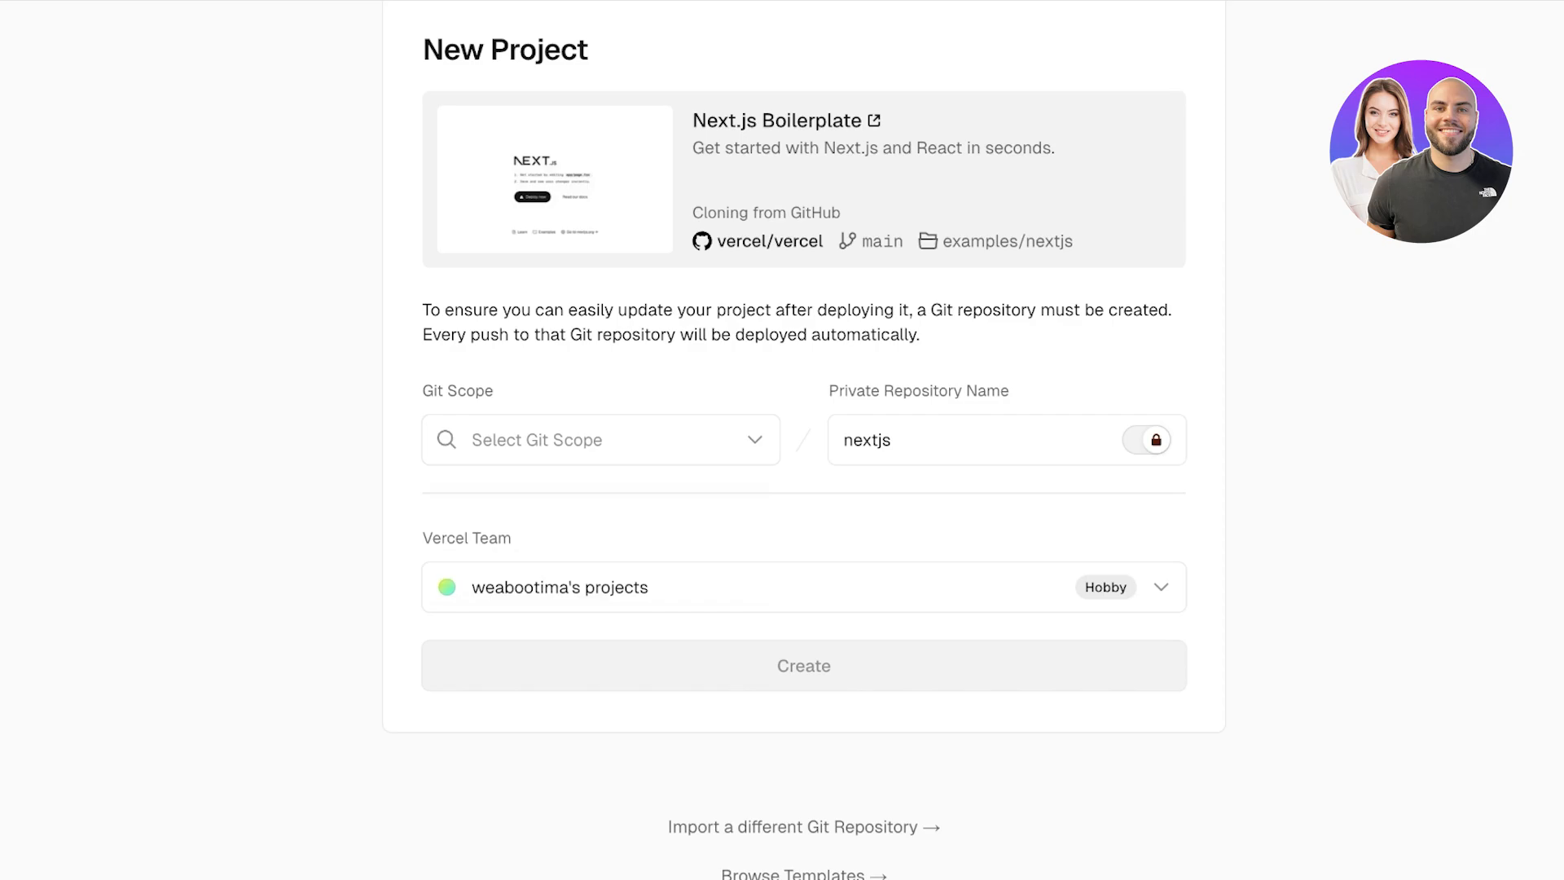
# - Select the connected GitHub account as Git scope, create the private nextjs-boilerplate repository and follow the project's deployment
pyautogui.click(601, 440)
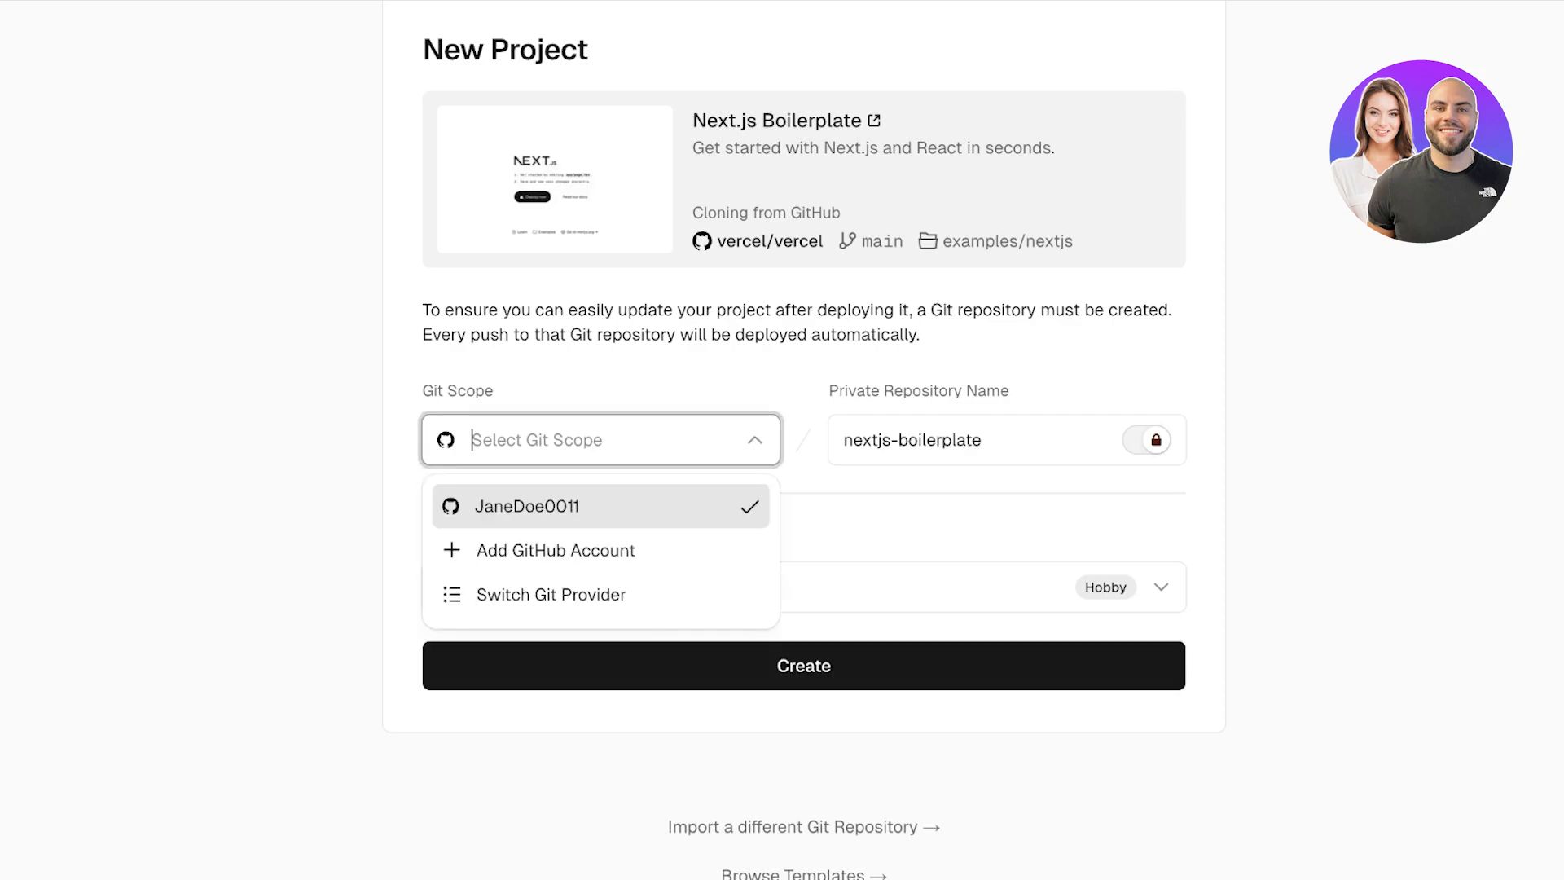
pyautogui.click(600, 506)
pyautogui.click(804, 665)
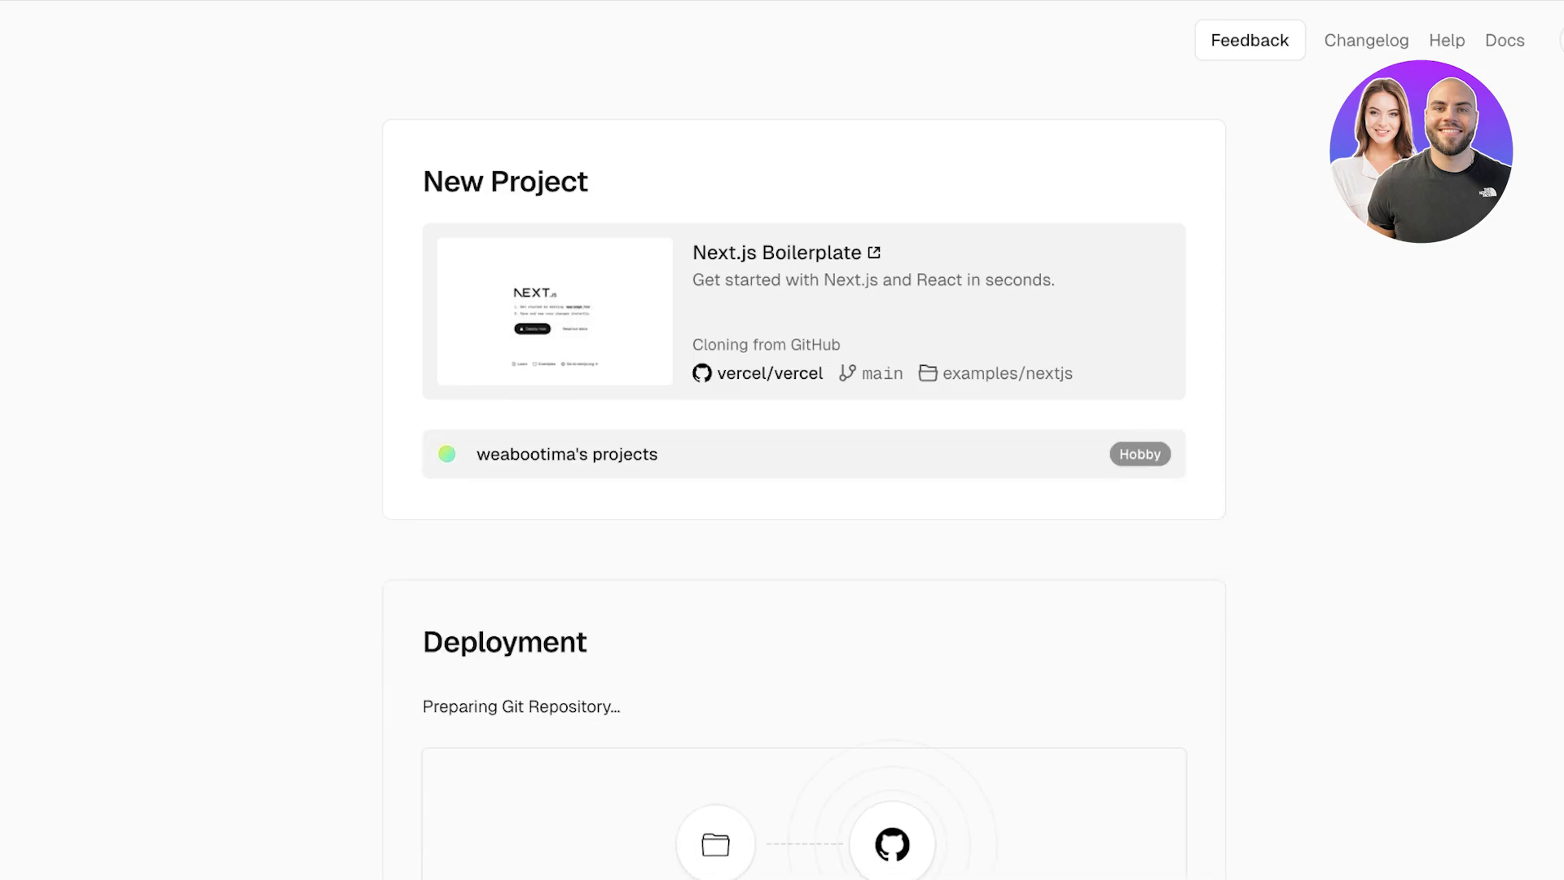
pyautogui.scroll(-8, 804, 440)
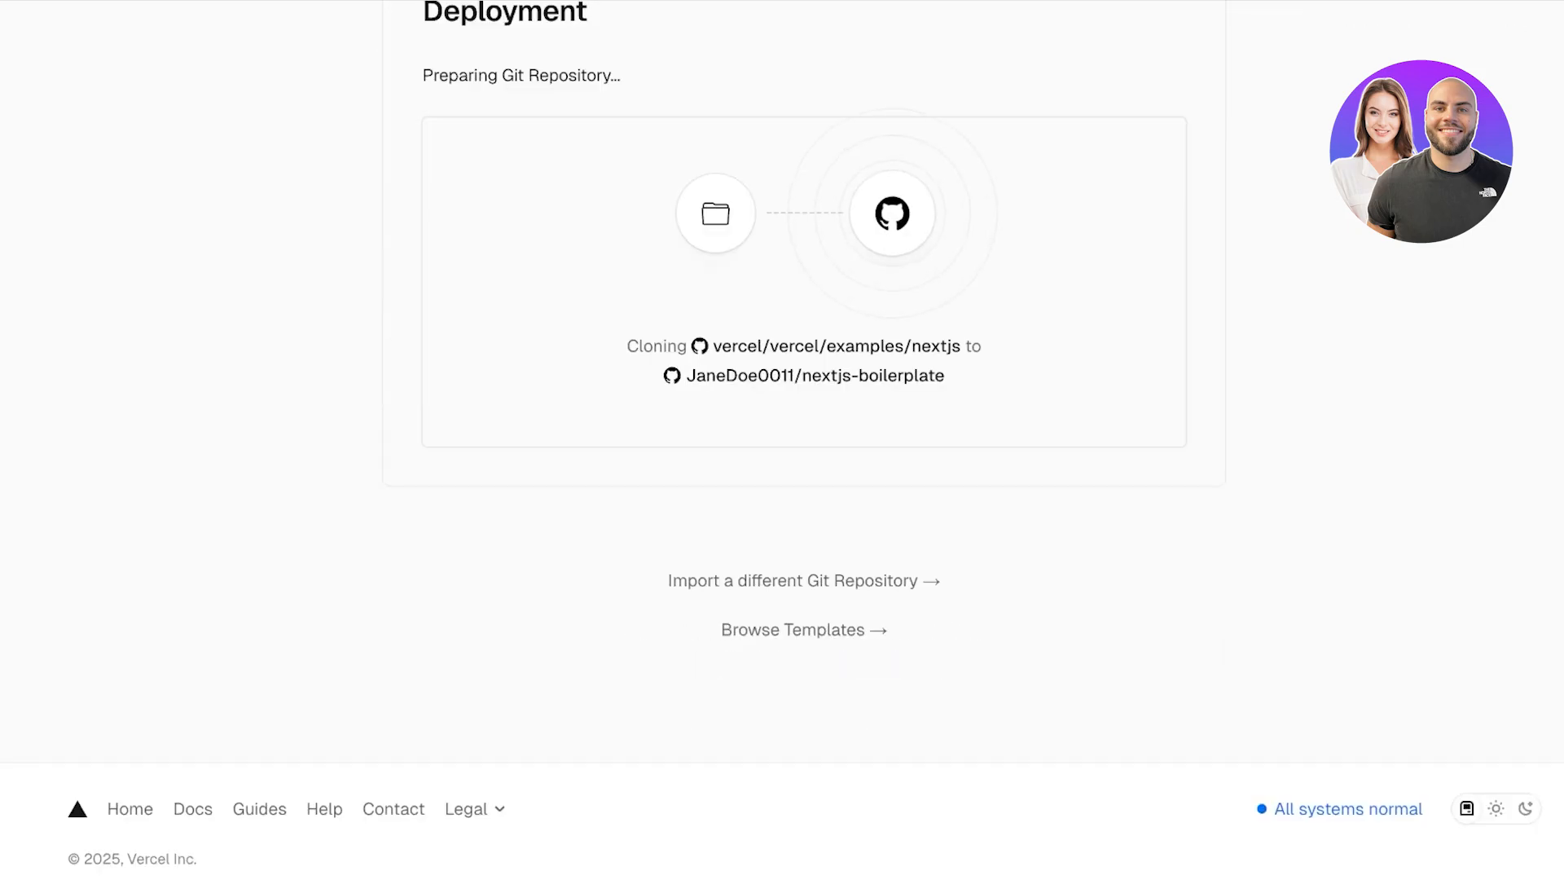
pyautogui.scroll(8, 804, 440)
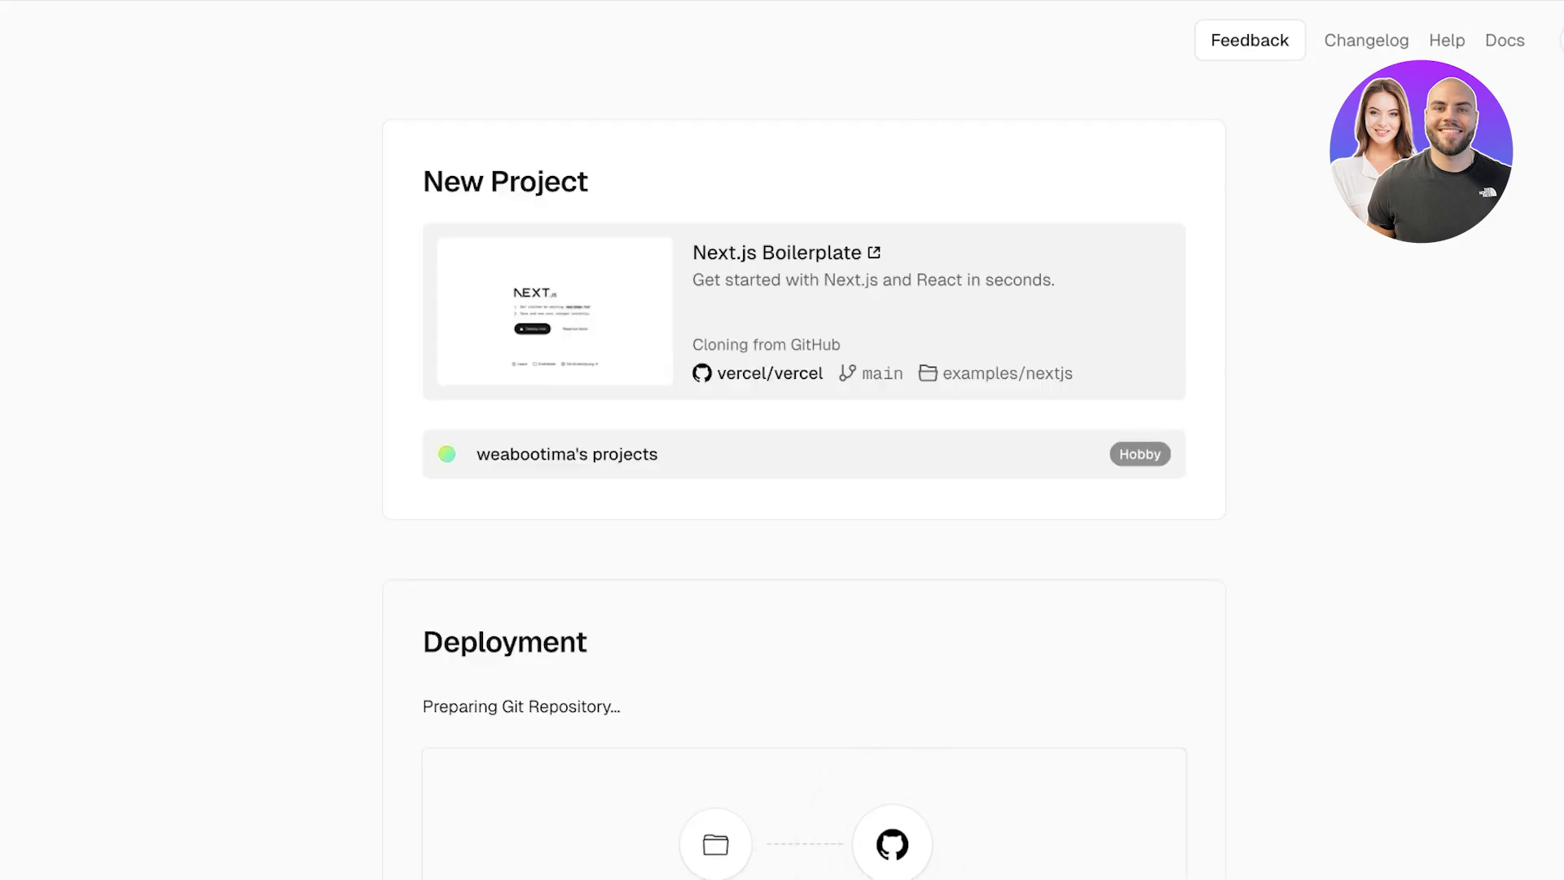
pyautogui.scroll(-1, 804, 440)
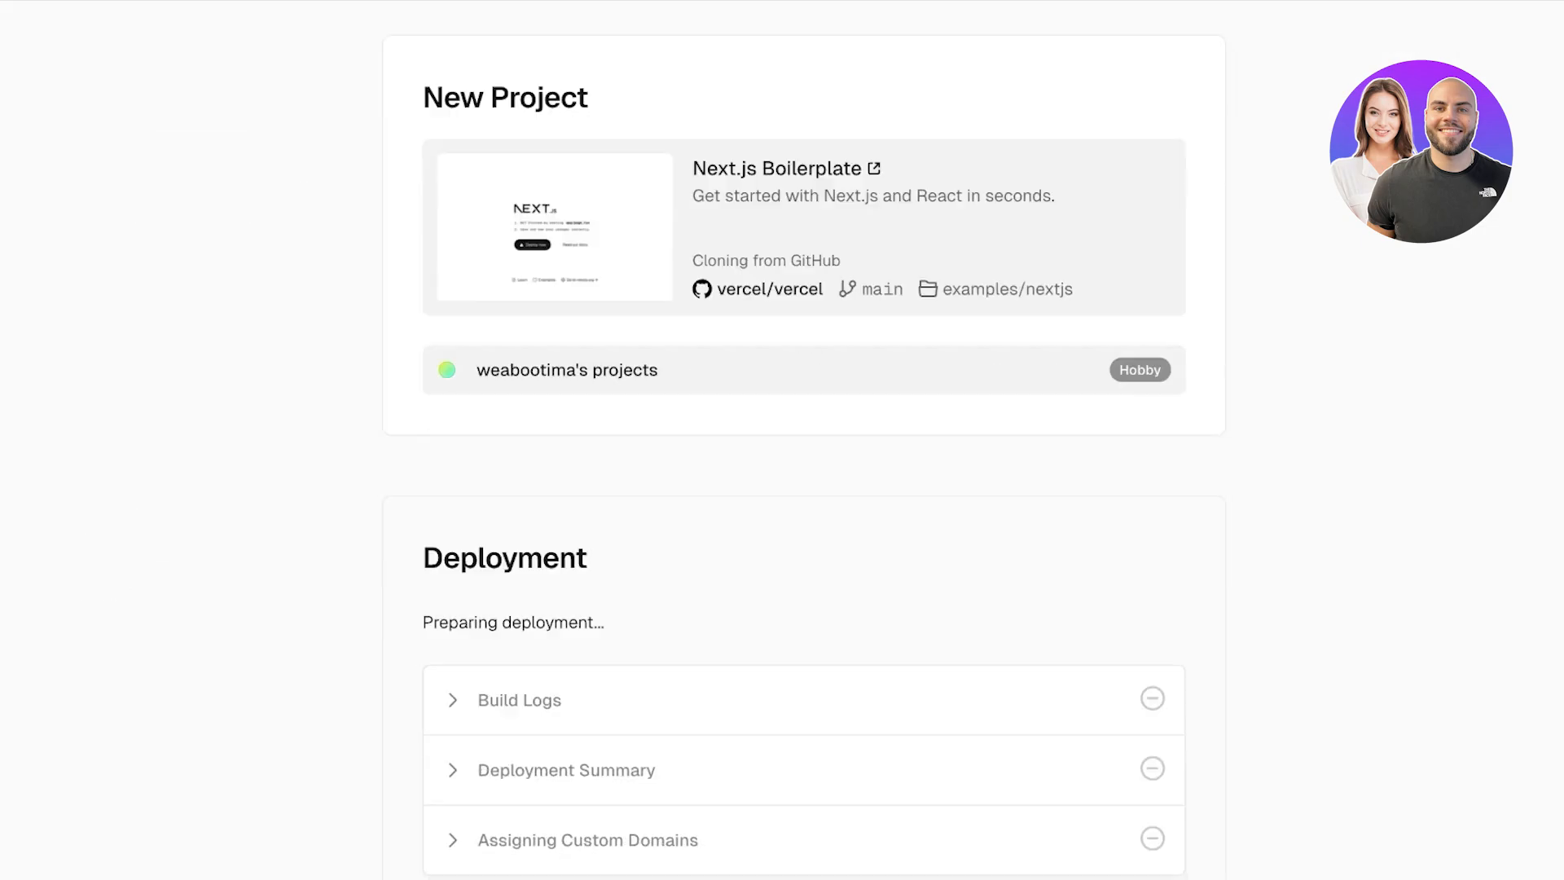
pyautogui.scroll(-6, 804, 440)
pyautogui.scroll(7, 804, 439)
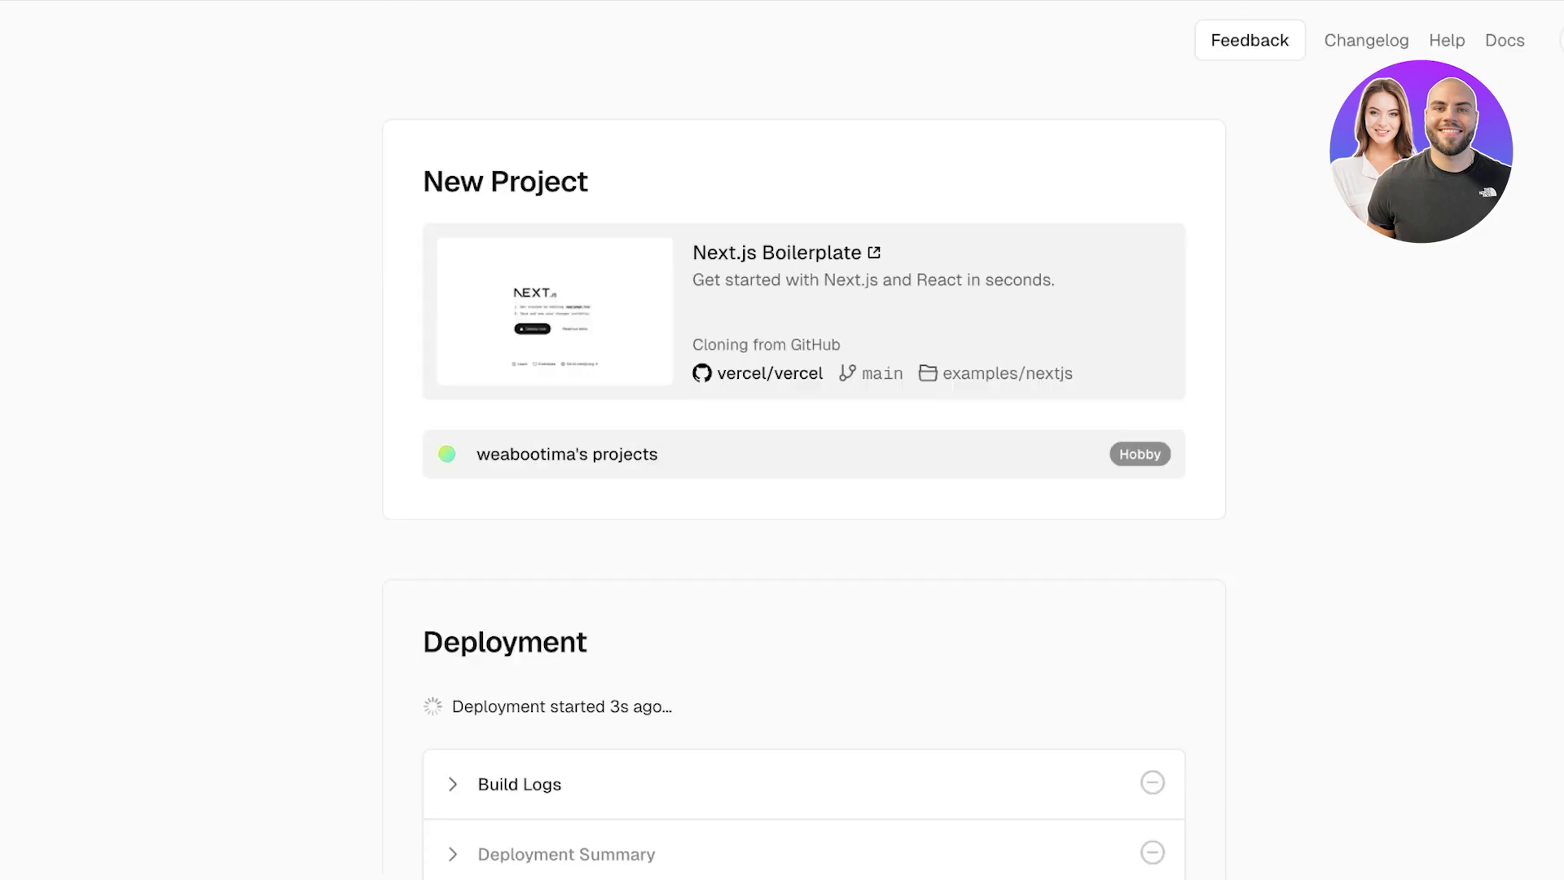
pyautogui.scroll(-4, 804, 440)
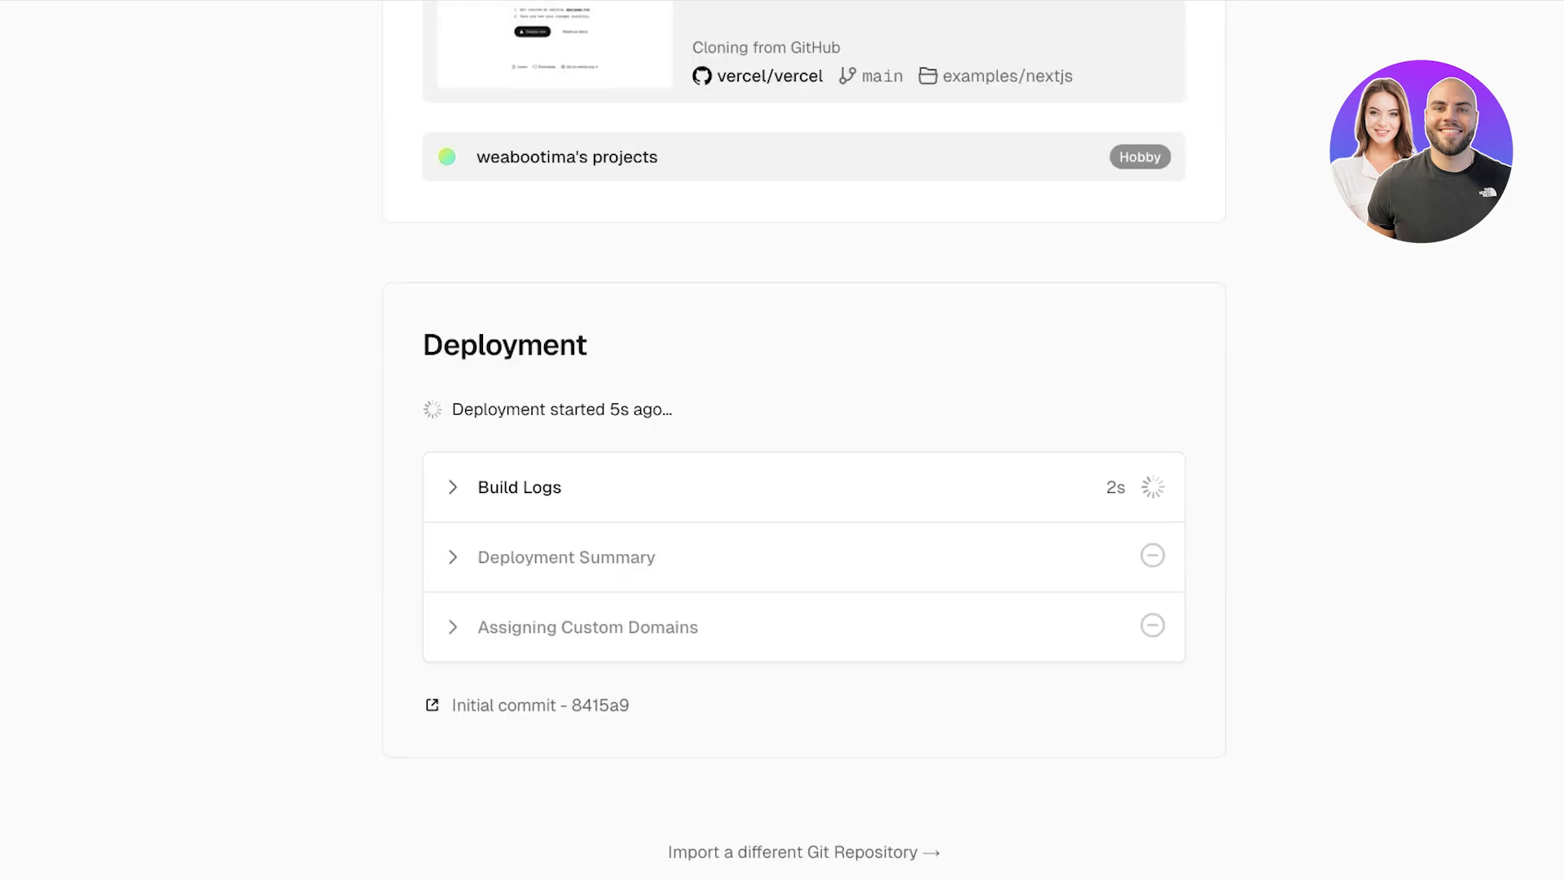
pyautogui.scroll(4, 804, 439)
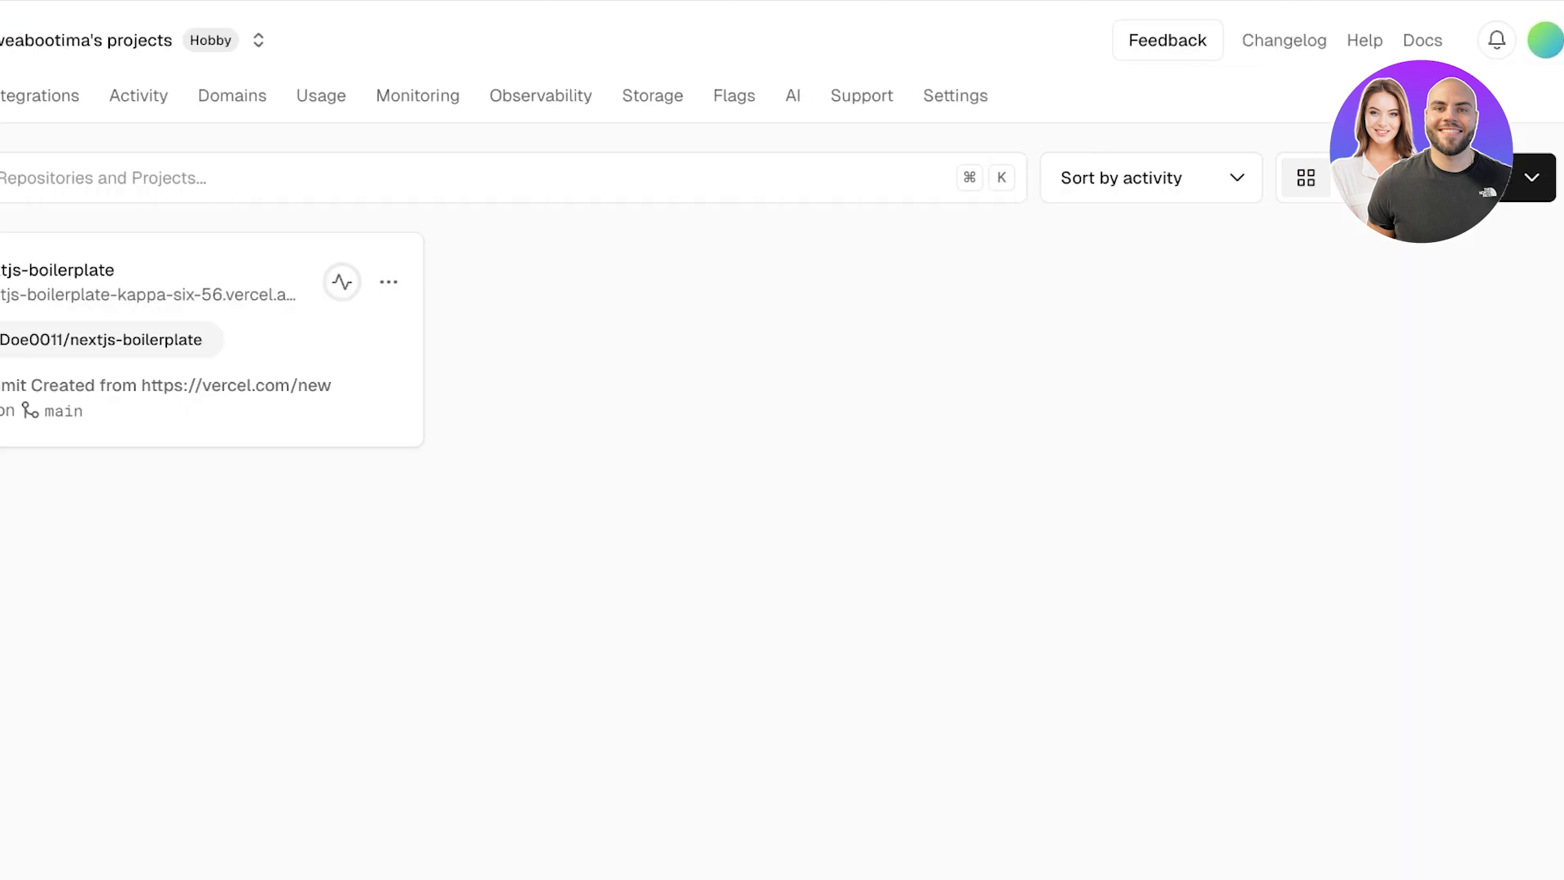
# - Open the account's domain management and start adding an existing domain to the nextjs-boilerplate project
pyautogui.click(1531, 178)
pyautogui.click(1448, 298)
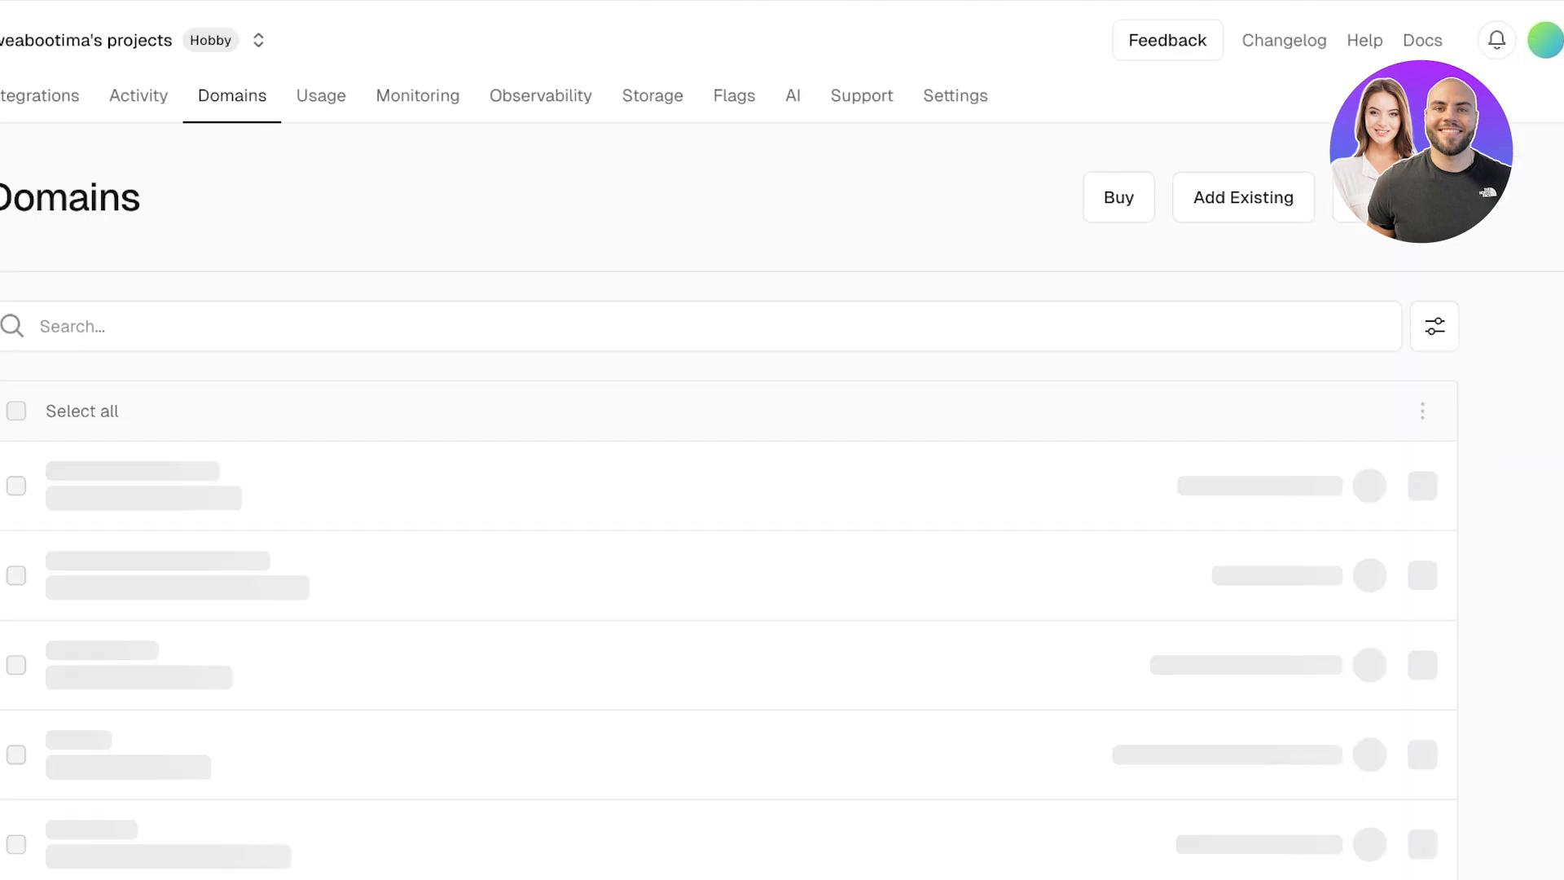
pyautogui.click(800, 607)
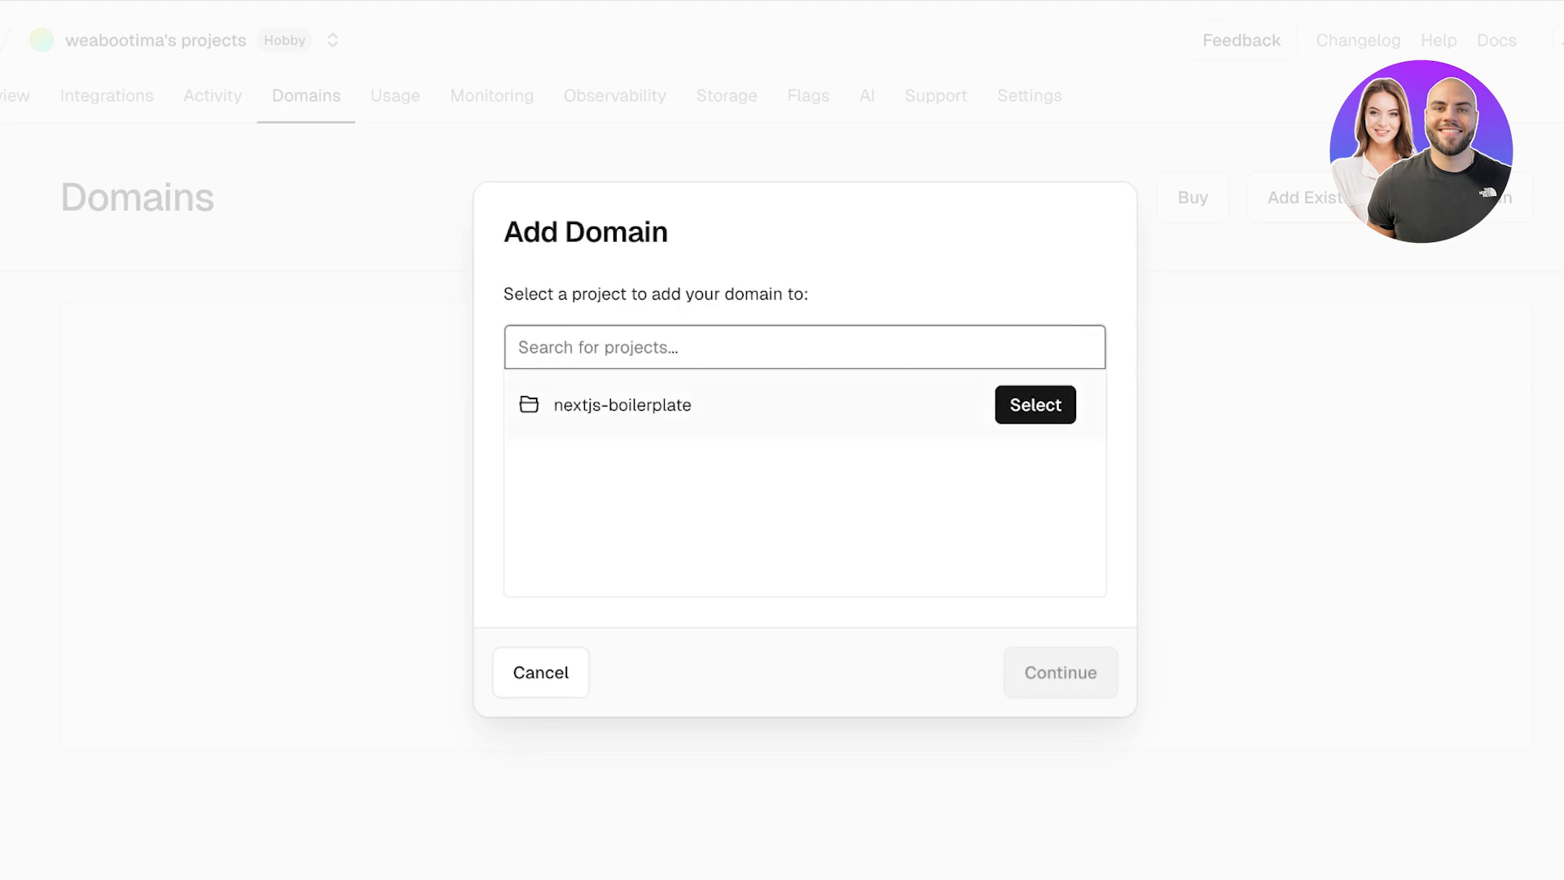
pyautogui.click(1036, 405)
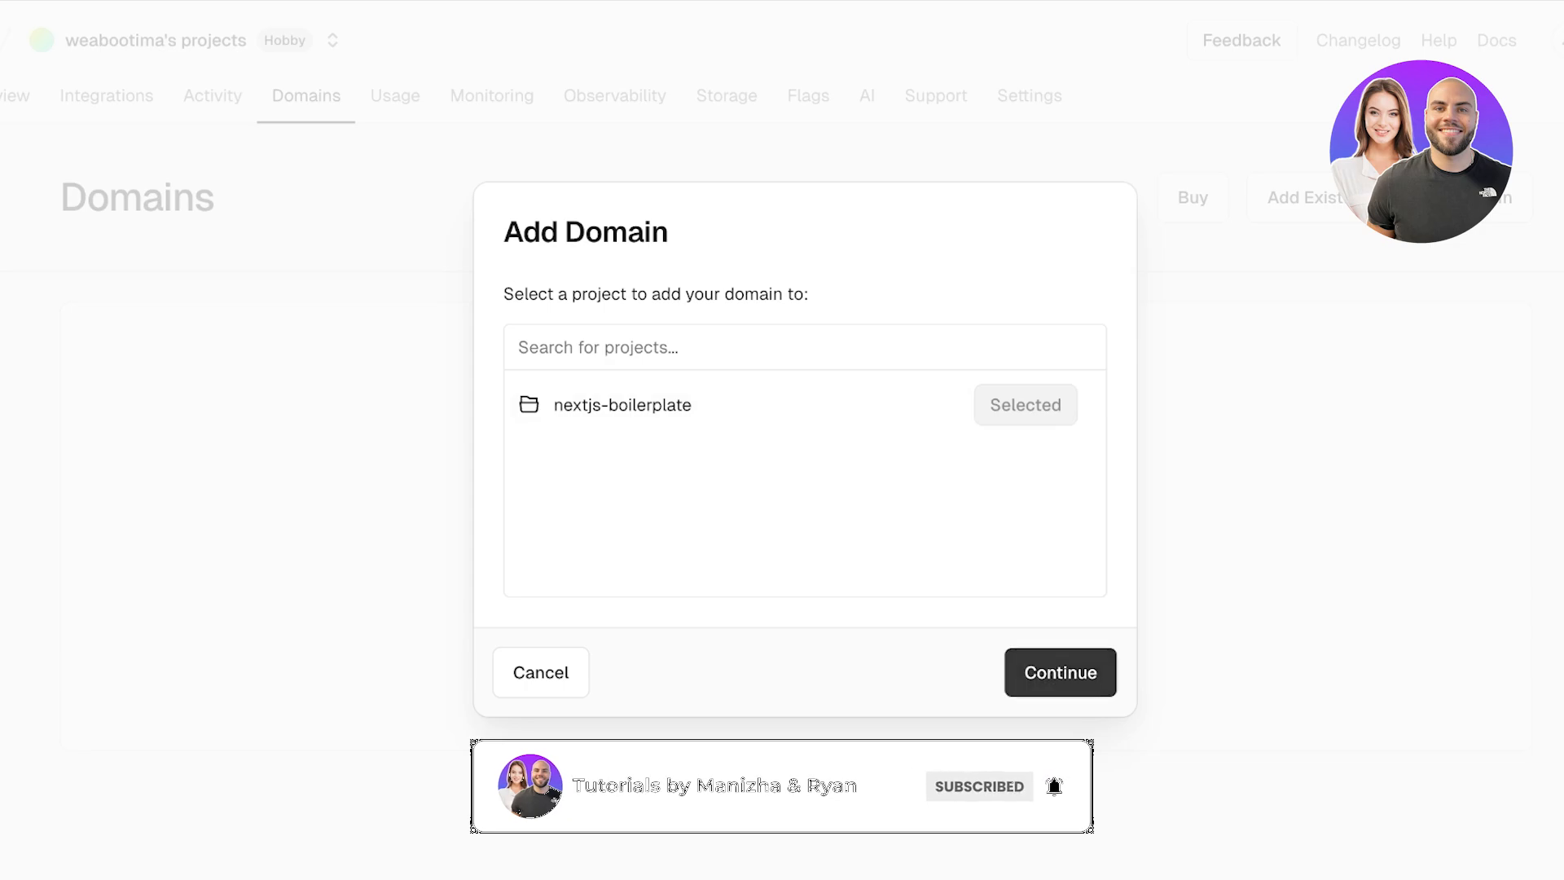
pyautogui.click(1061, 672)
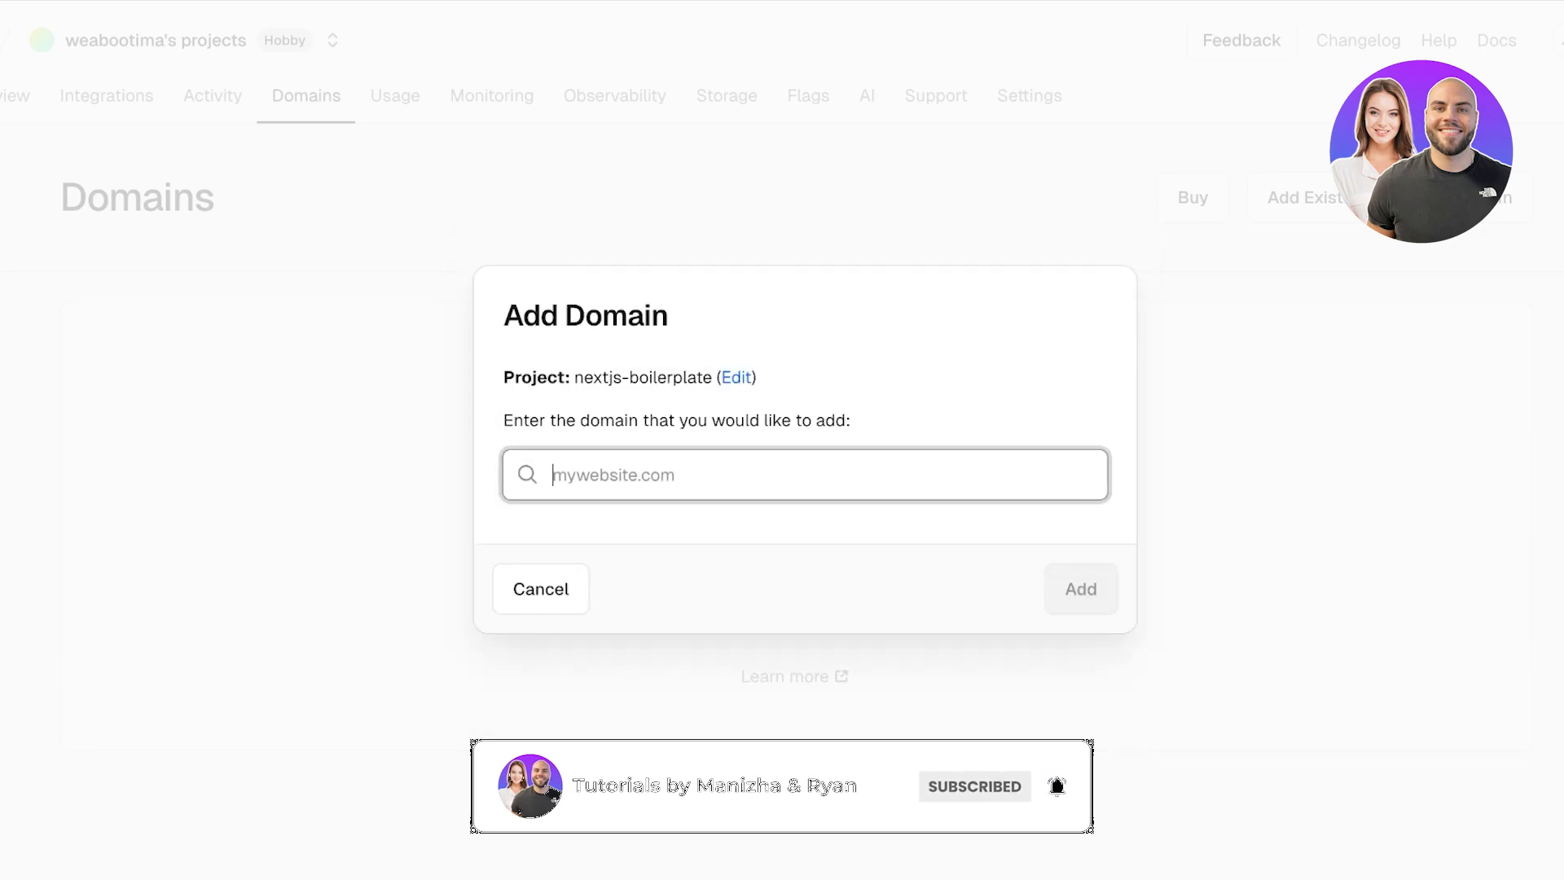
# - Enter lilydavis.site as the domain and add it to the project
pyautogui.write('the')
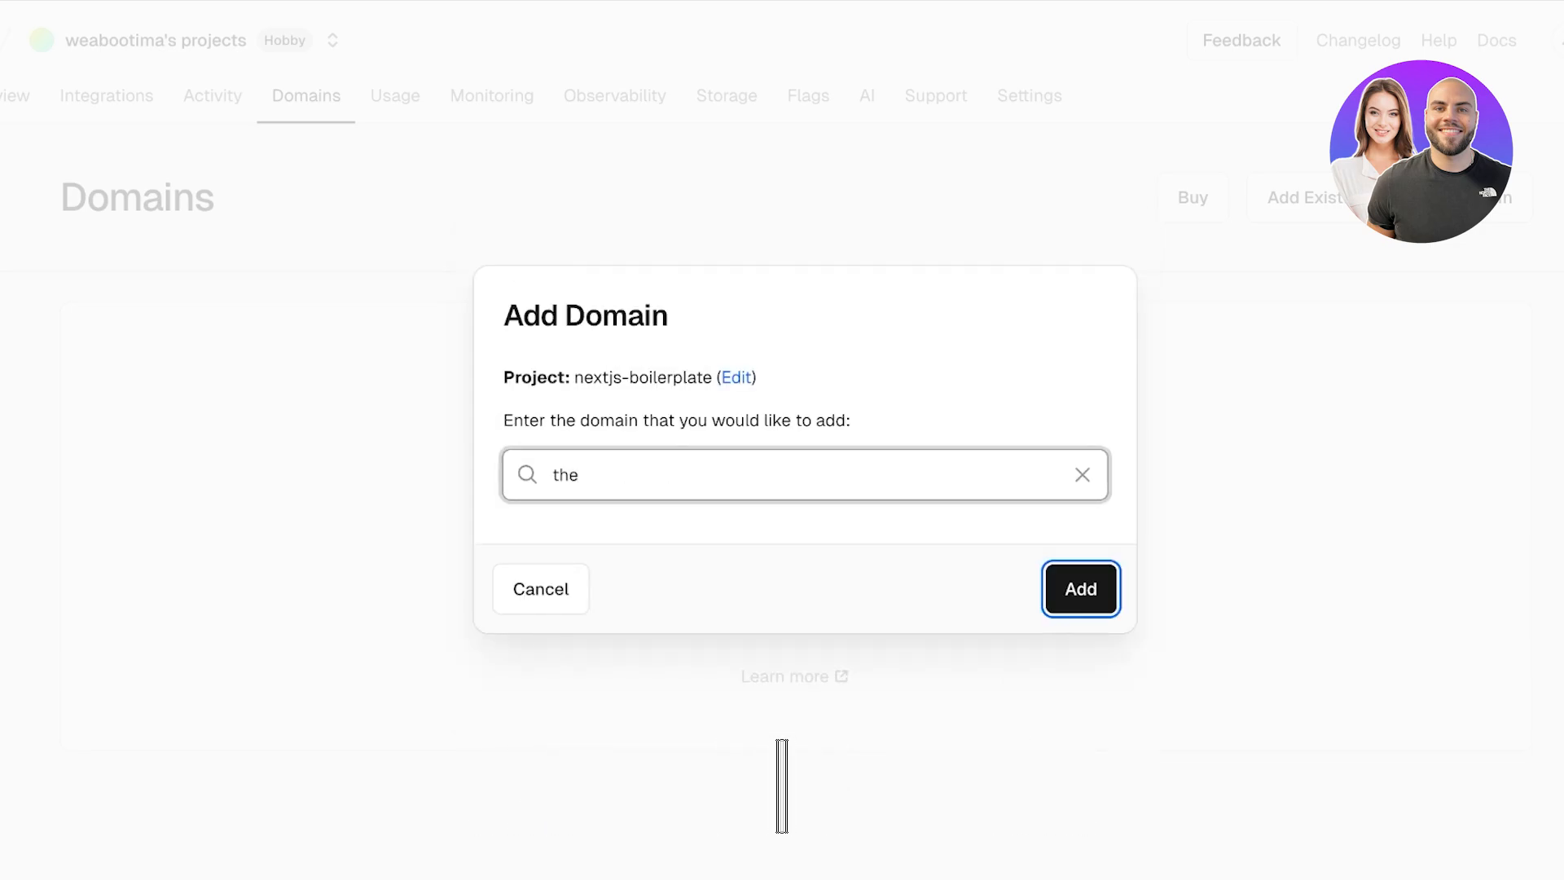
pyautogui.press('BackSpace')
pyautogui.press('BackSpace')
pyautogui.write('lilydavi')
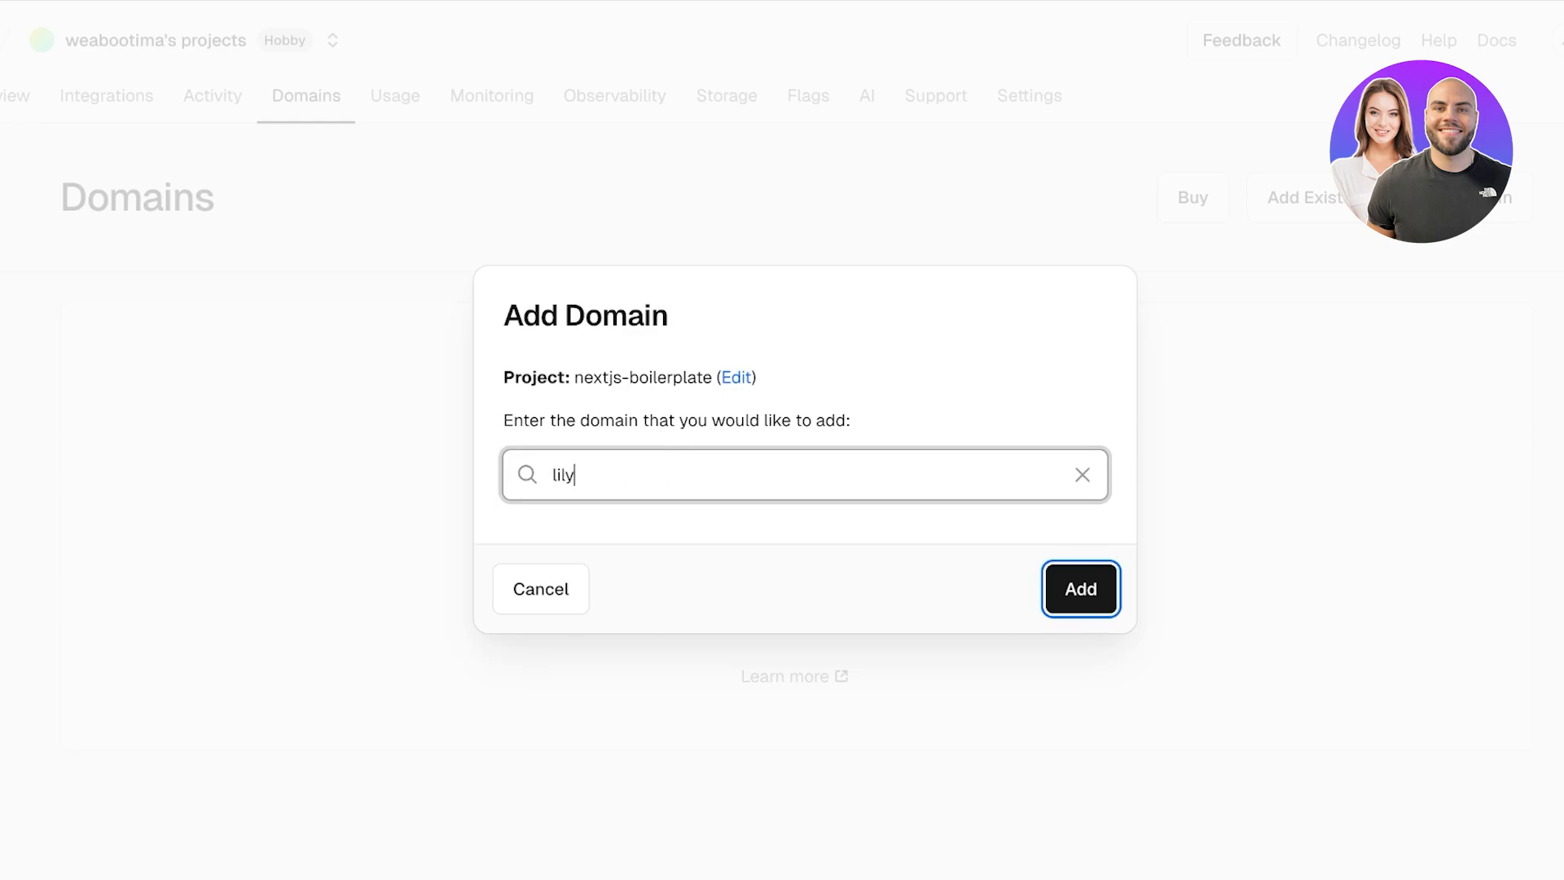
pyautogui.write('s.site')
pyautogui.press('Return')
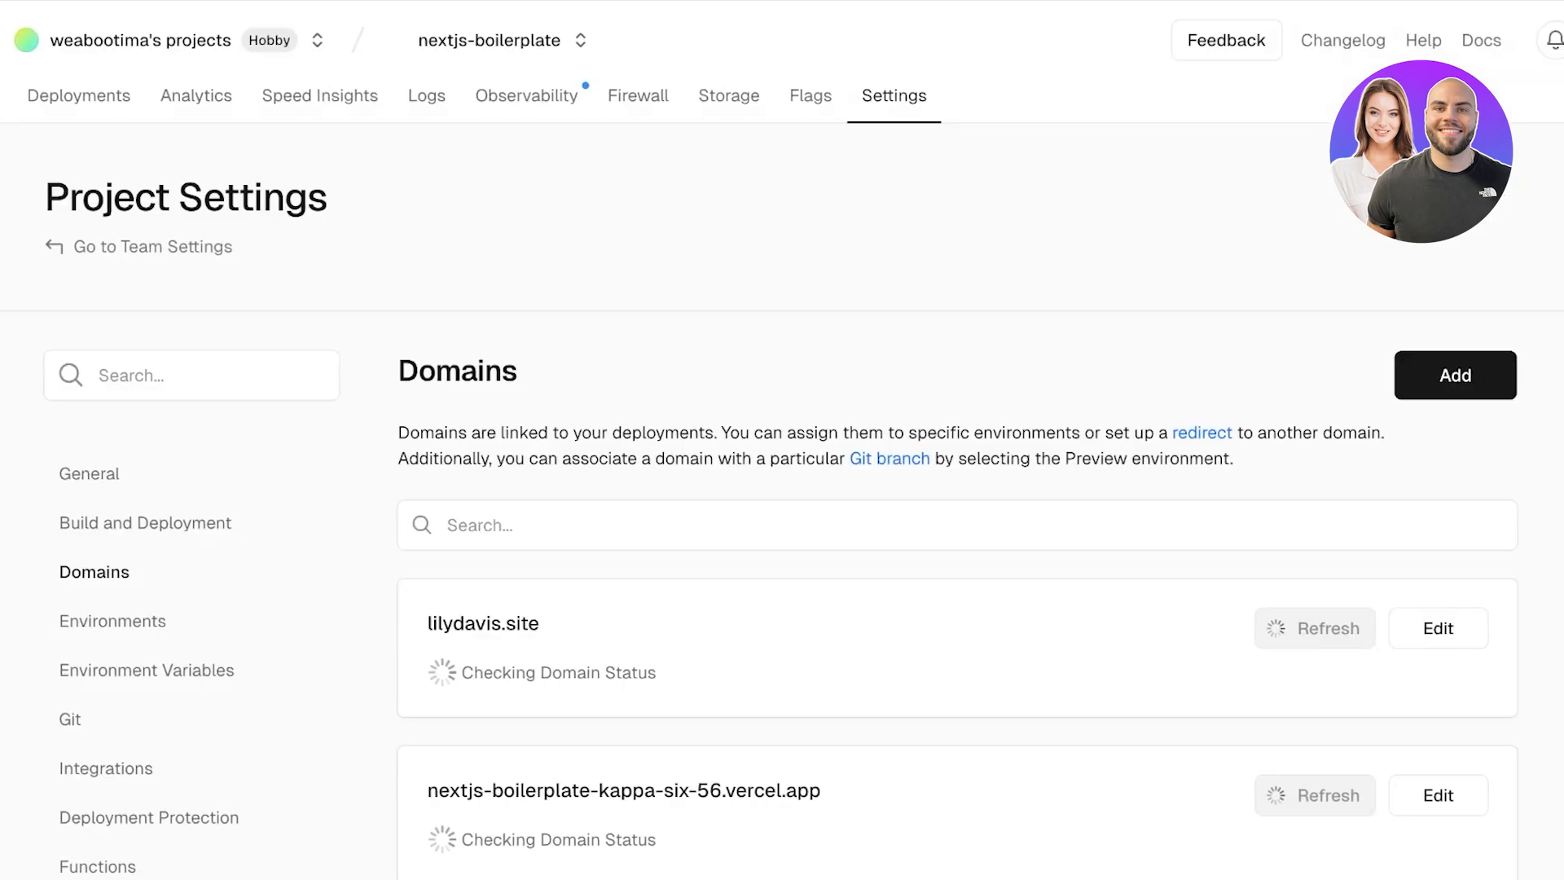
# - Examine the configuration status of lilydavis.site and the DNS record required by the domain settings
pyautogui.scroll(-3, 952, 506)
pyautogui.scroll(-2, 951, 505)
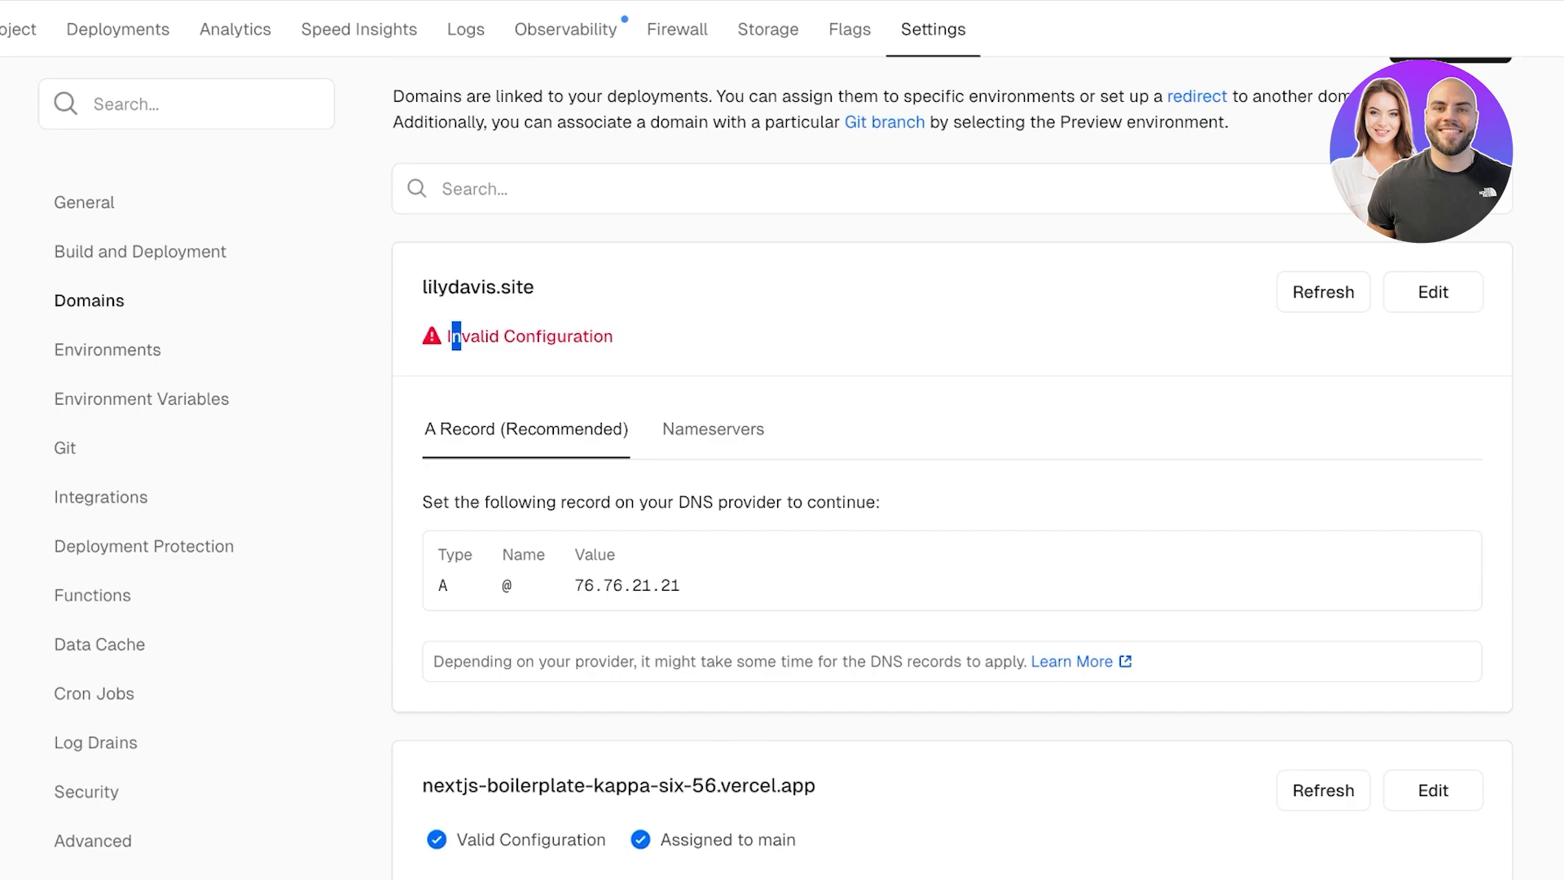
pyautogui.moveTo(451, 336); pyautogui.dragTo(613, 335)
pyautogui.click(452, 336)
pyautogui.moveTo(500, 554); pyautogui.dragTo(681, 585)
pyautogui.click(683, 585)
pyautogui.scroll(-1, 951, 468)
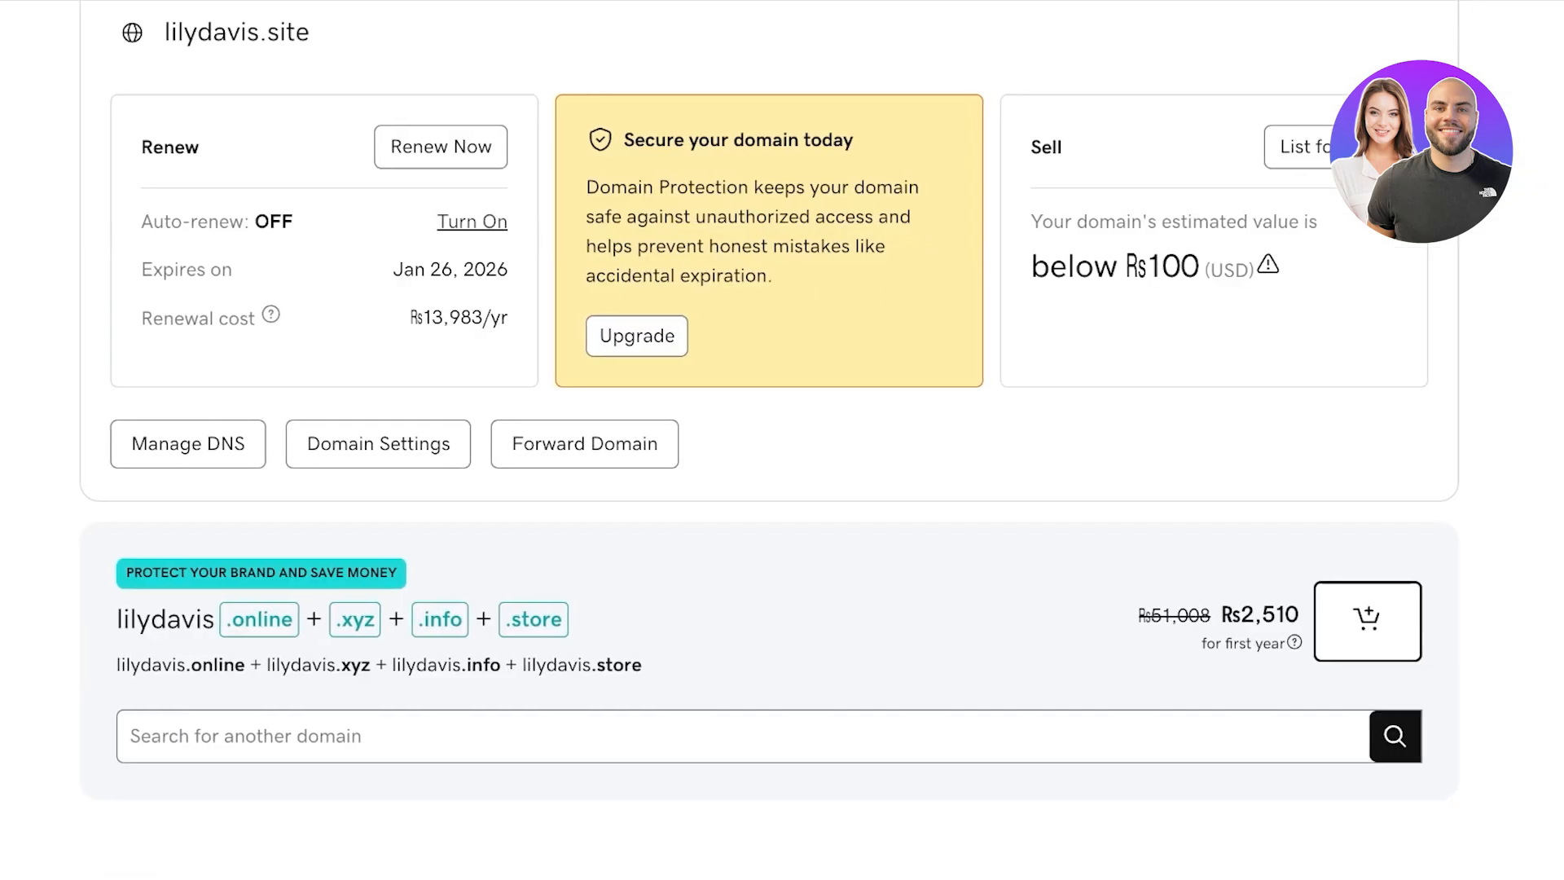
# - Switch to GoDaddy, start a new DNS record for lilydavis.site, and copy the A record value 76.76.21.21 from Vercel
pyautogui.scroll(1, 183, 444)
pyautogui.scroll(-5, 184, 444)
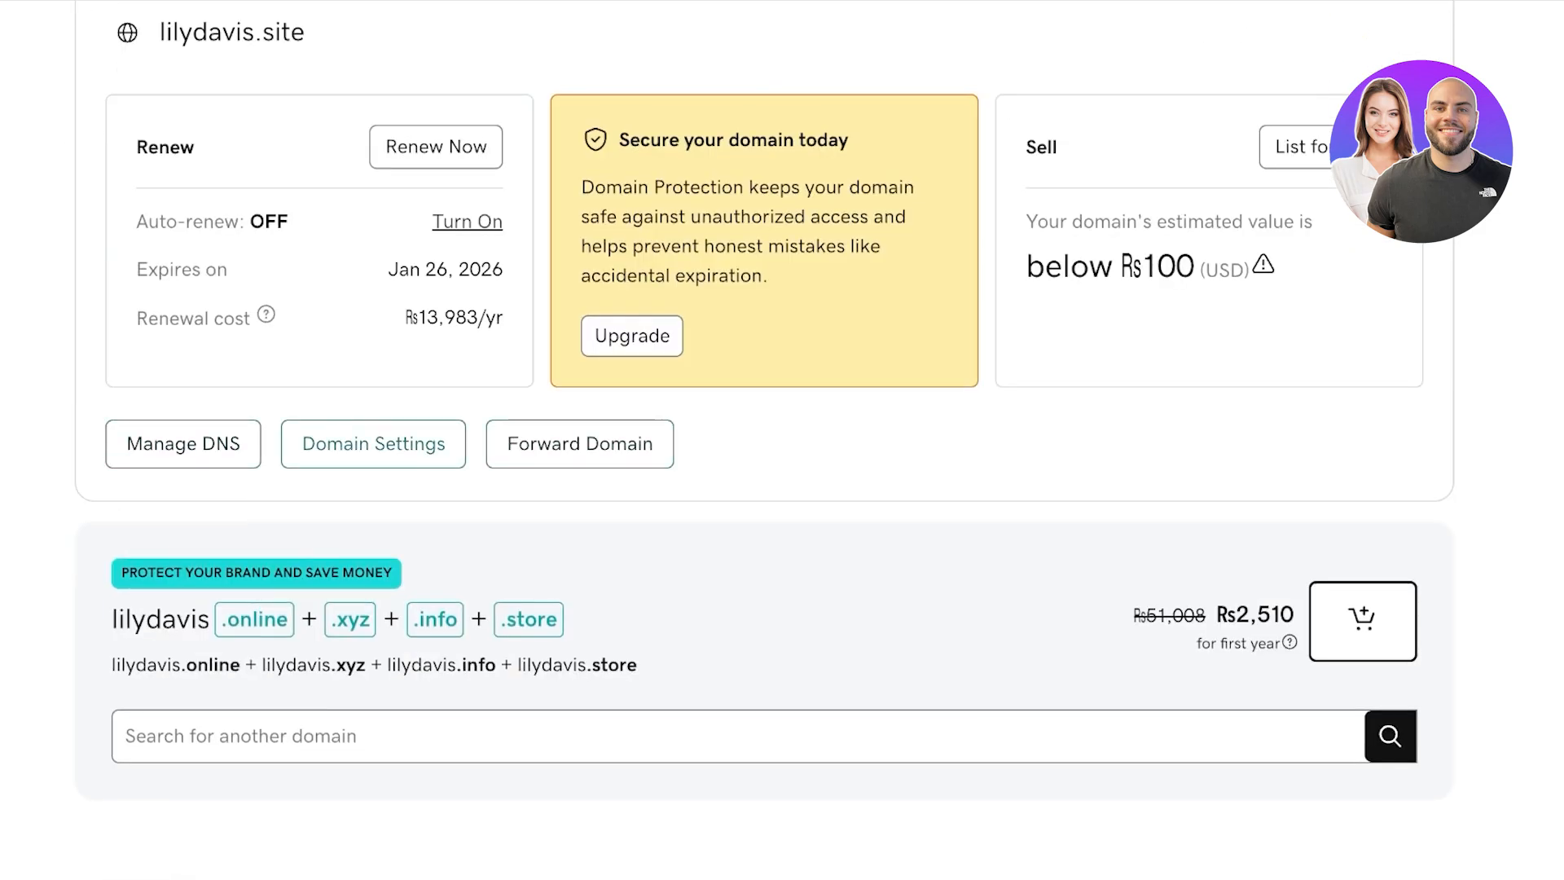
pyautogui.click(373, 444)
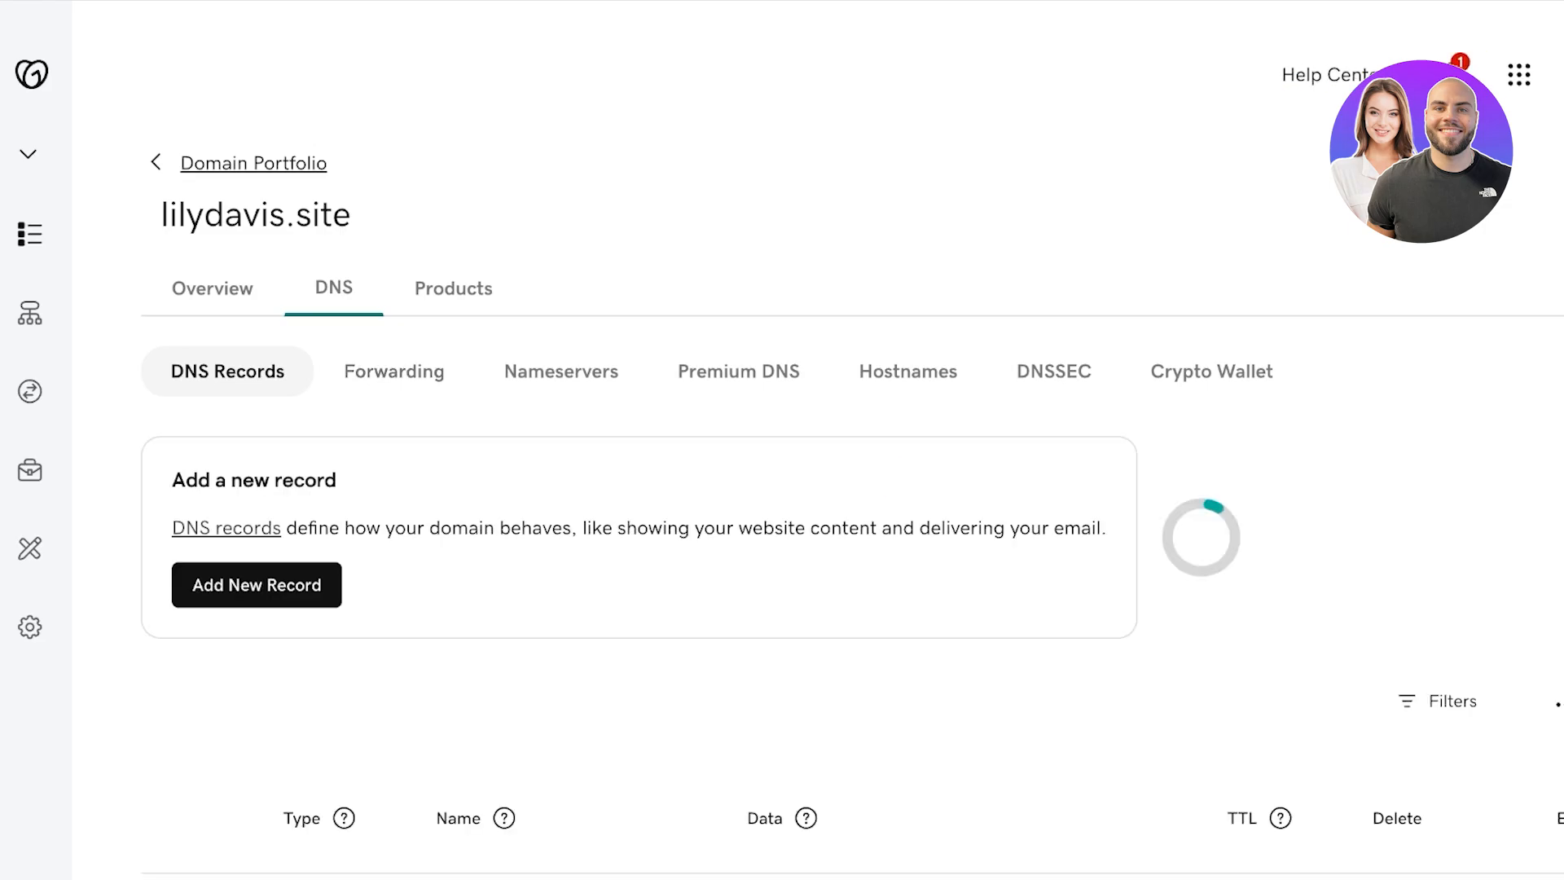
pyautogui.click(257, 568)
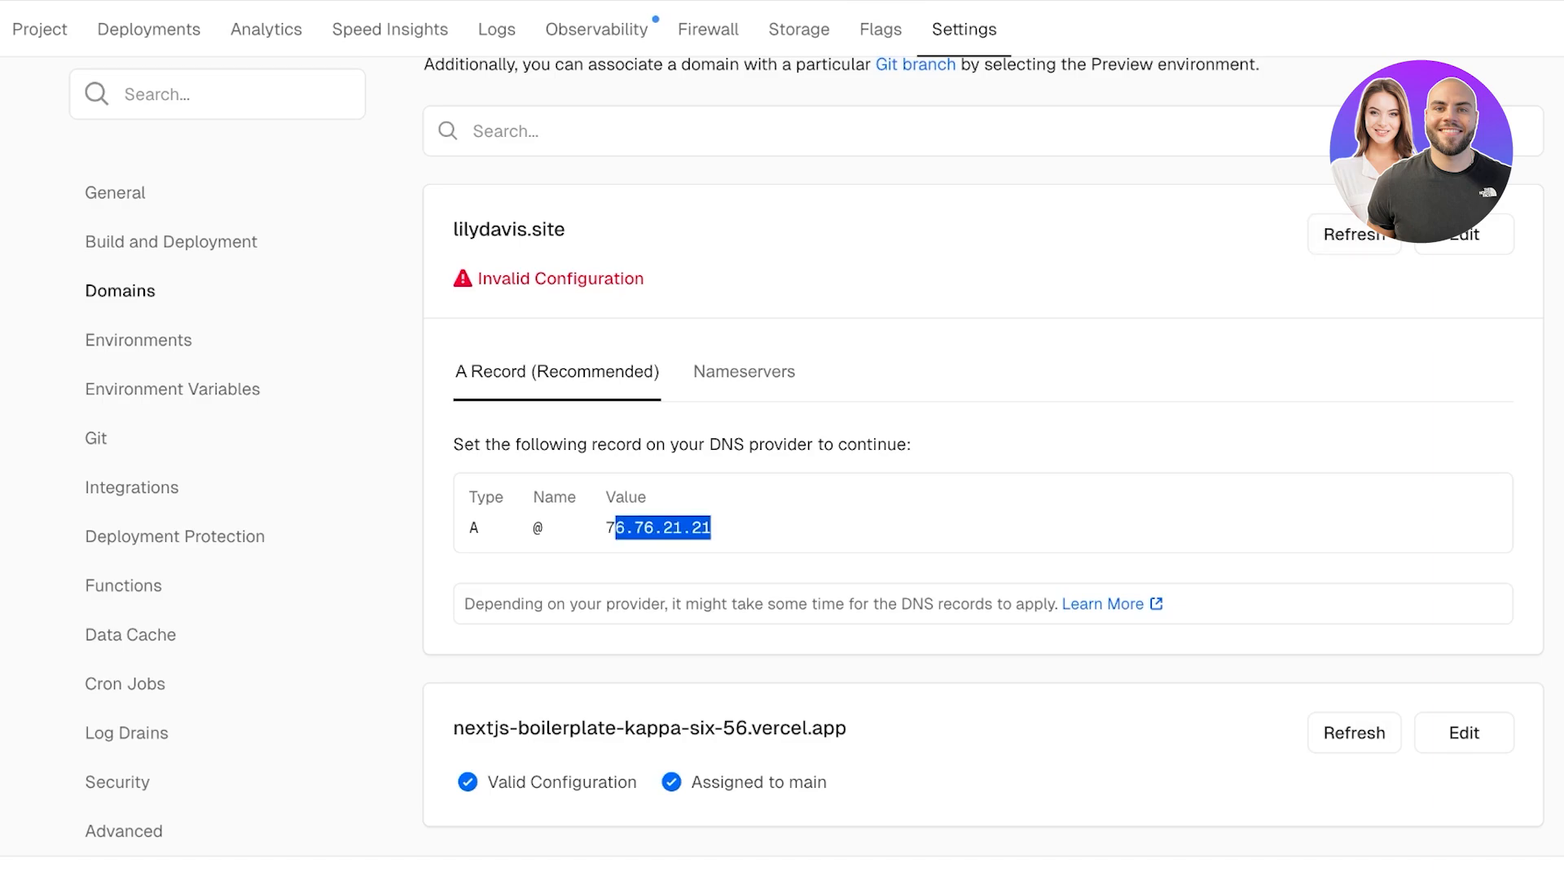
pyautogui.moveTo(712, 528); pyautogui.dragTo(605, 528)
pyautogui.hotkey('ctrl', 'c')
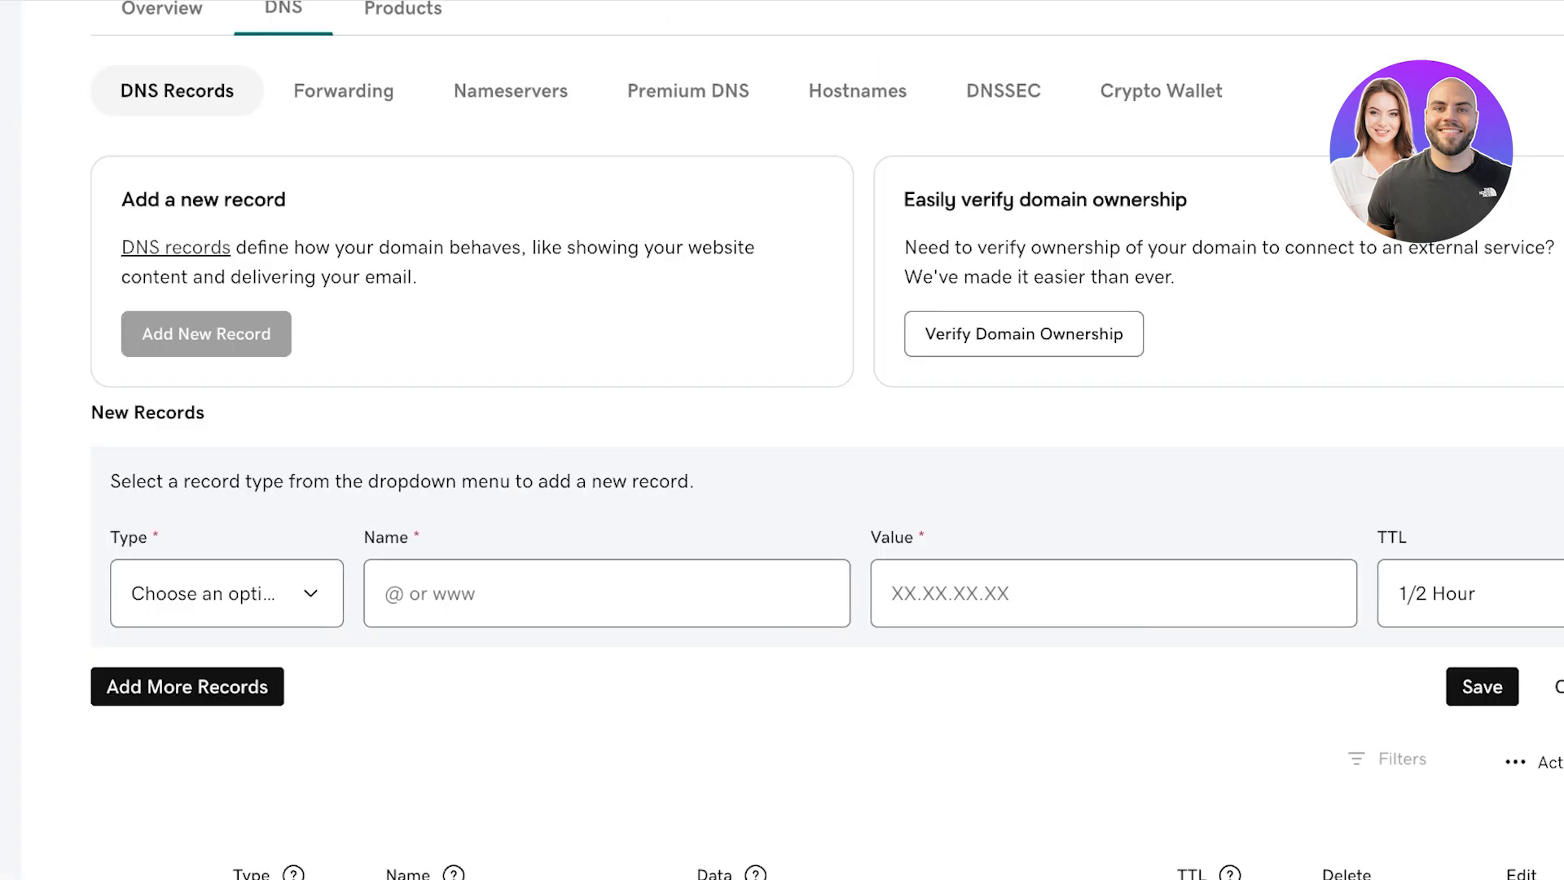
# - In GoDaddy, add an A record named @ with the value 76.76.21.21 and save it
pyautogui.click(216, 593)
pyautogui.press('a')
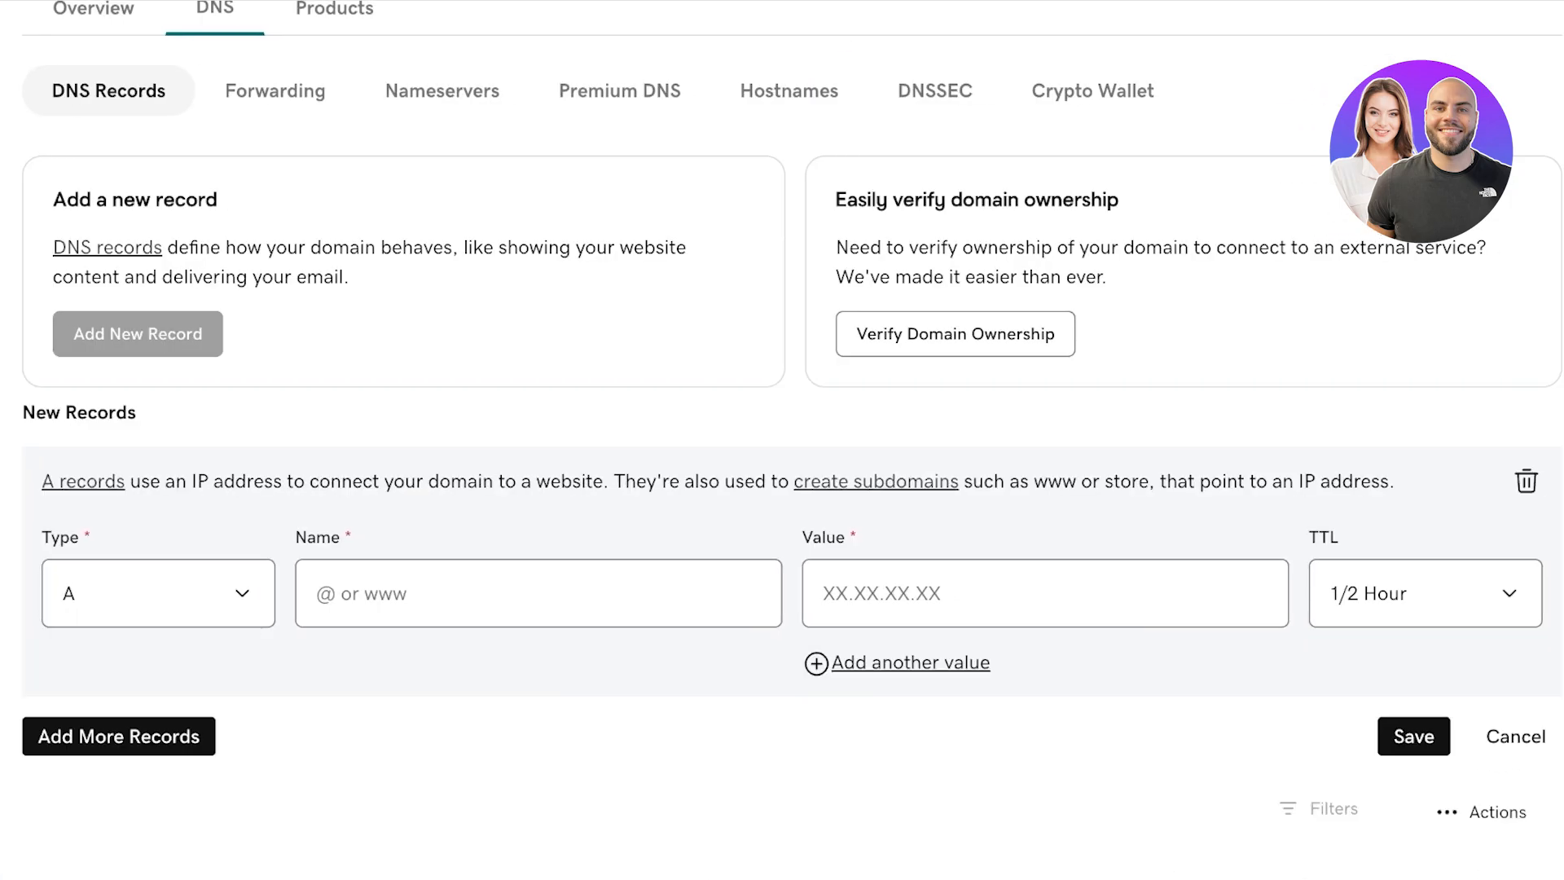
pyautogui.click(537, 593)
pyautogui.write('@')
pyautogui.press('Tab')
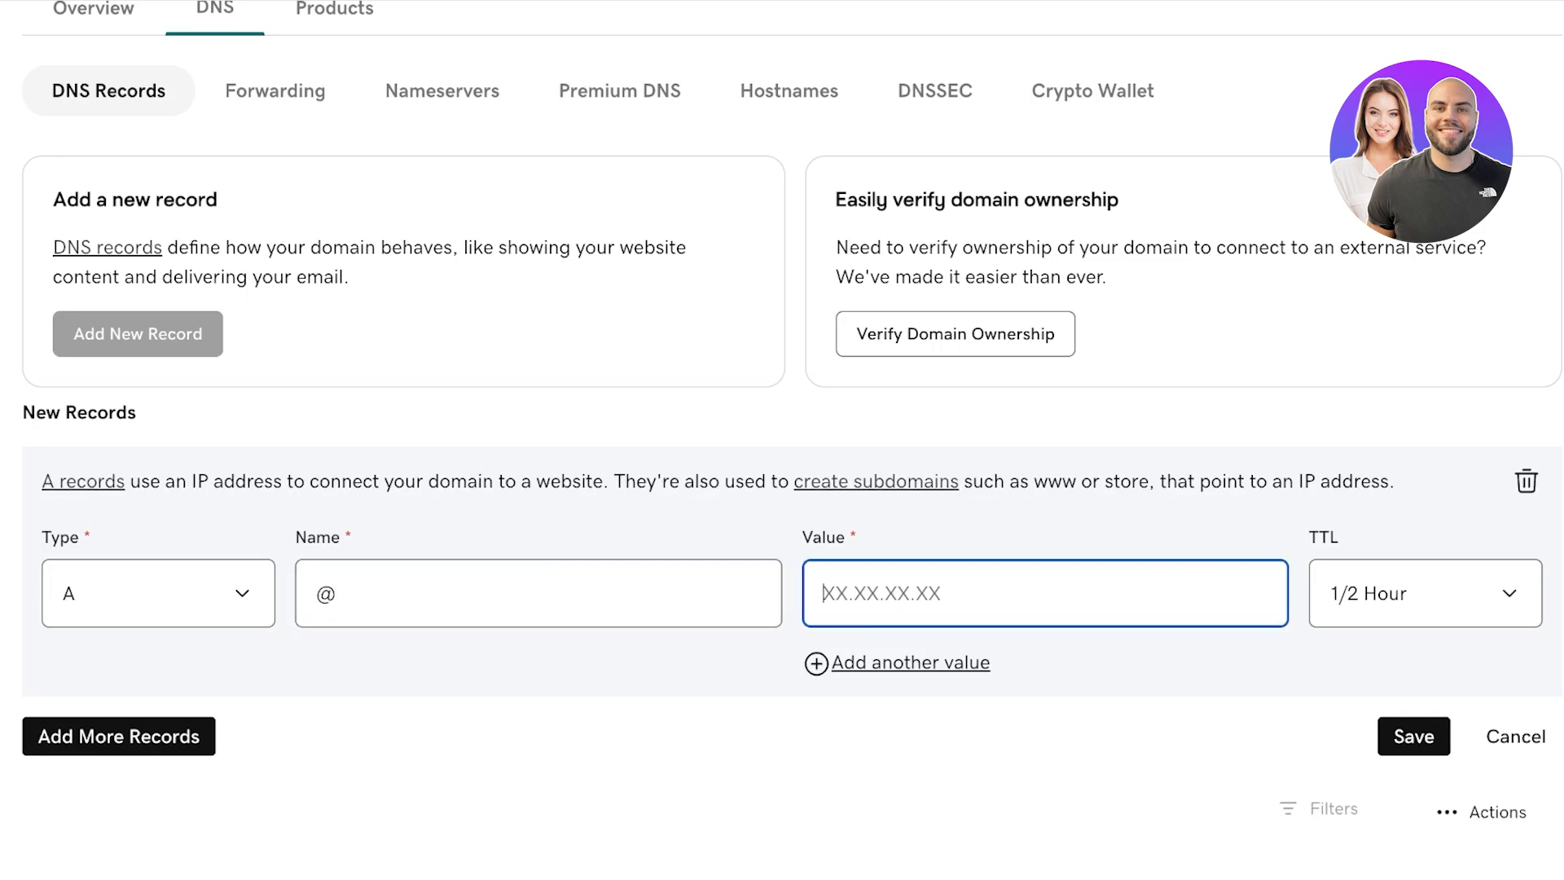
pyautogui.hotkey('ctrl', 'v')
pyautogui.press('Return')
pyautogui.scroll(-2, 782, 440)
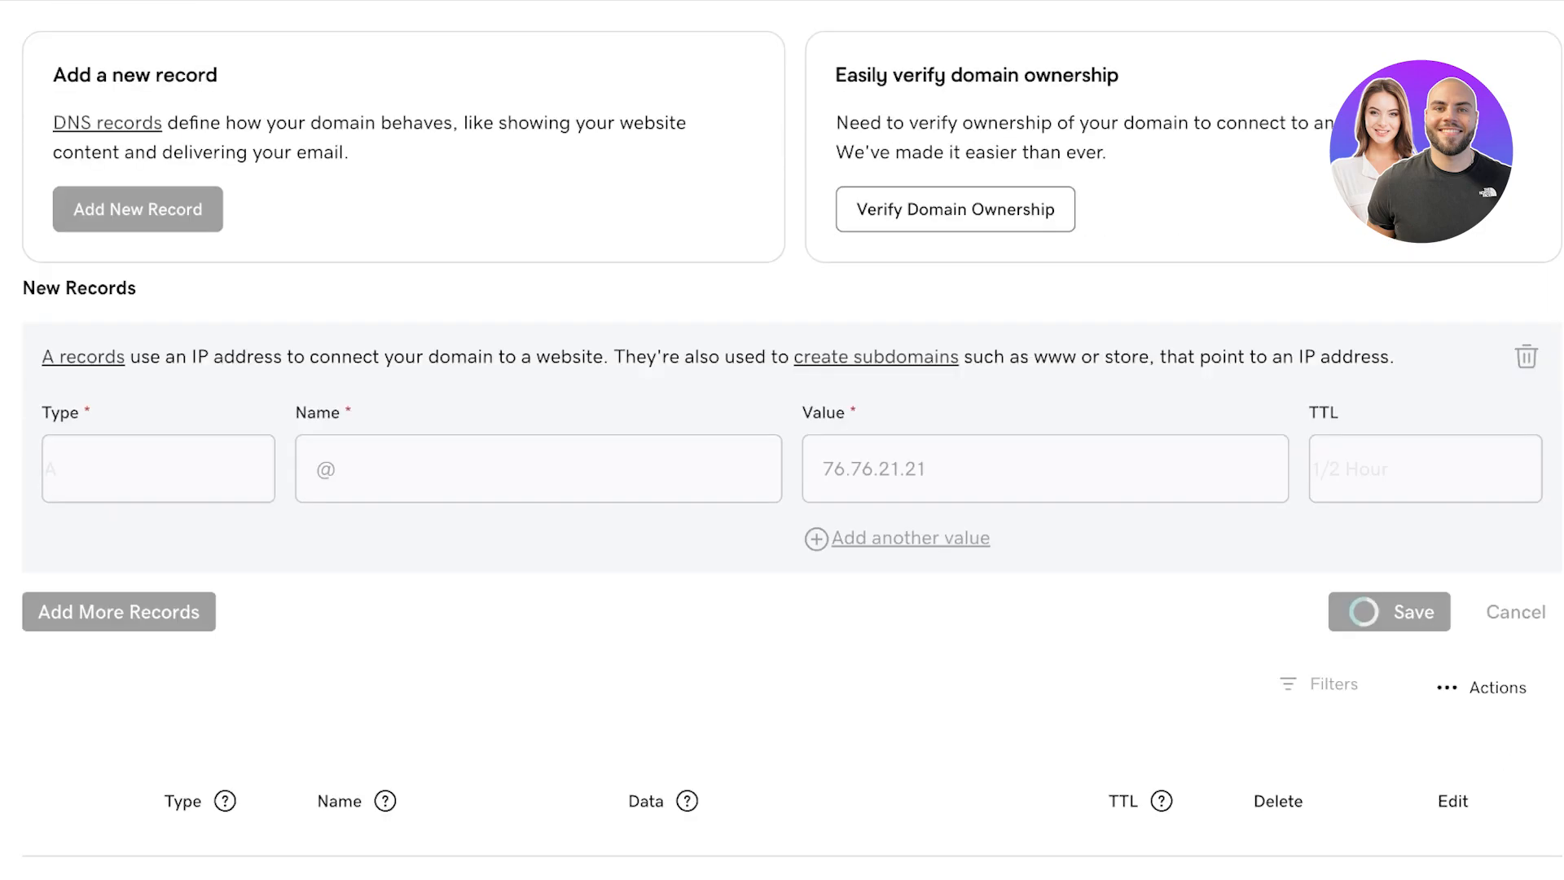
pyautogui.scroll(-3, 782, 440)
pyautogui.scroll(1, 782, 440)
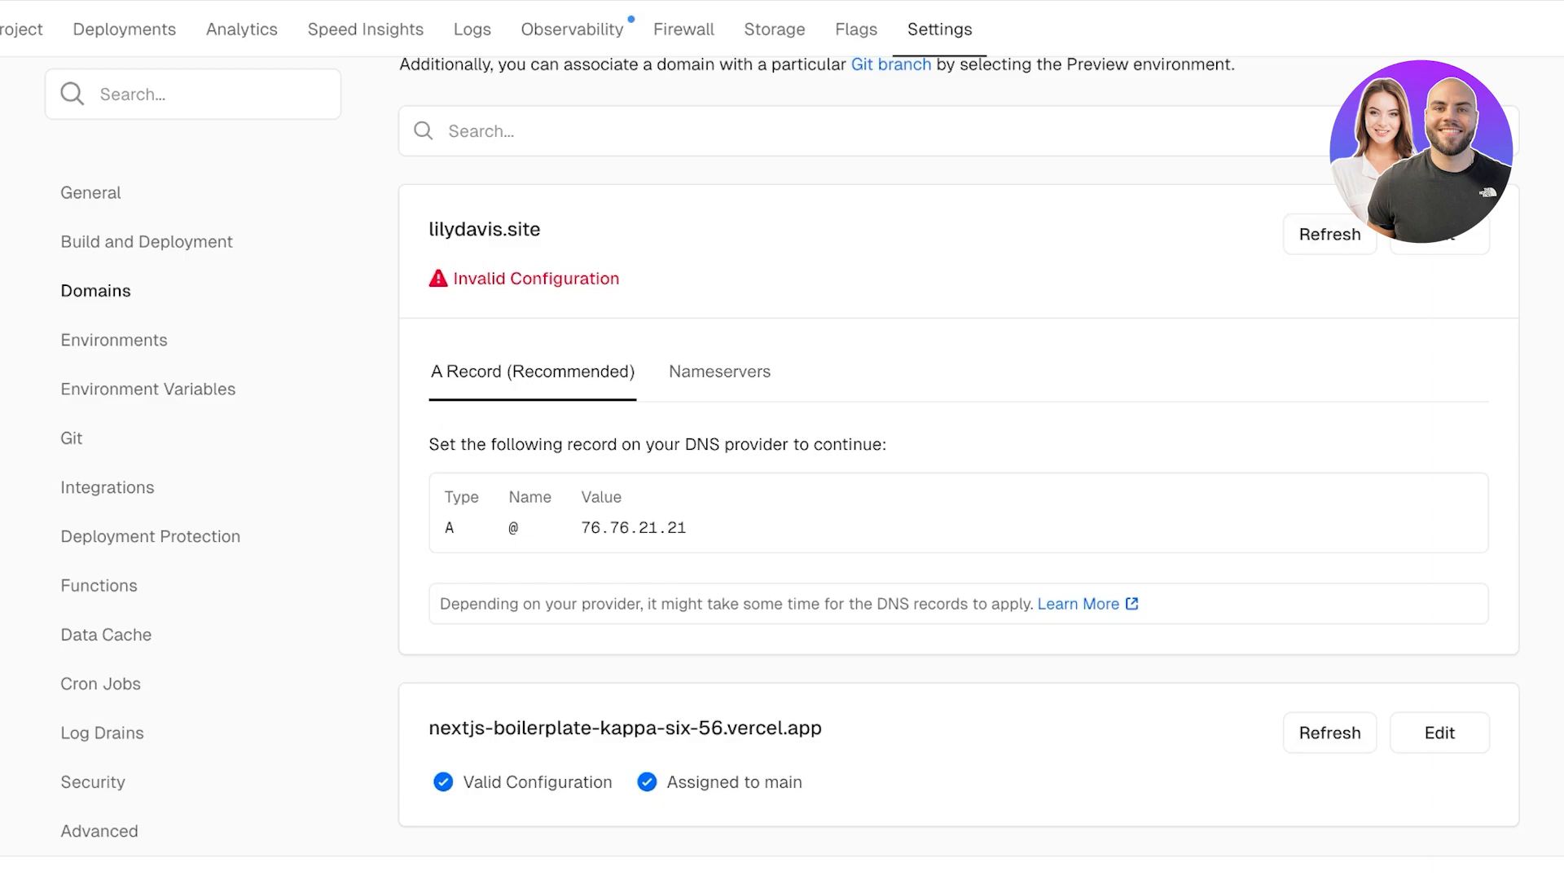
# - Back in Vercel, refresh the status of lilydavis.site and view its domain settings without changing them
pyautogui.click(1330, 235)
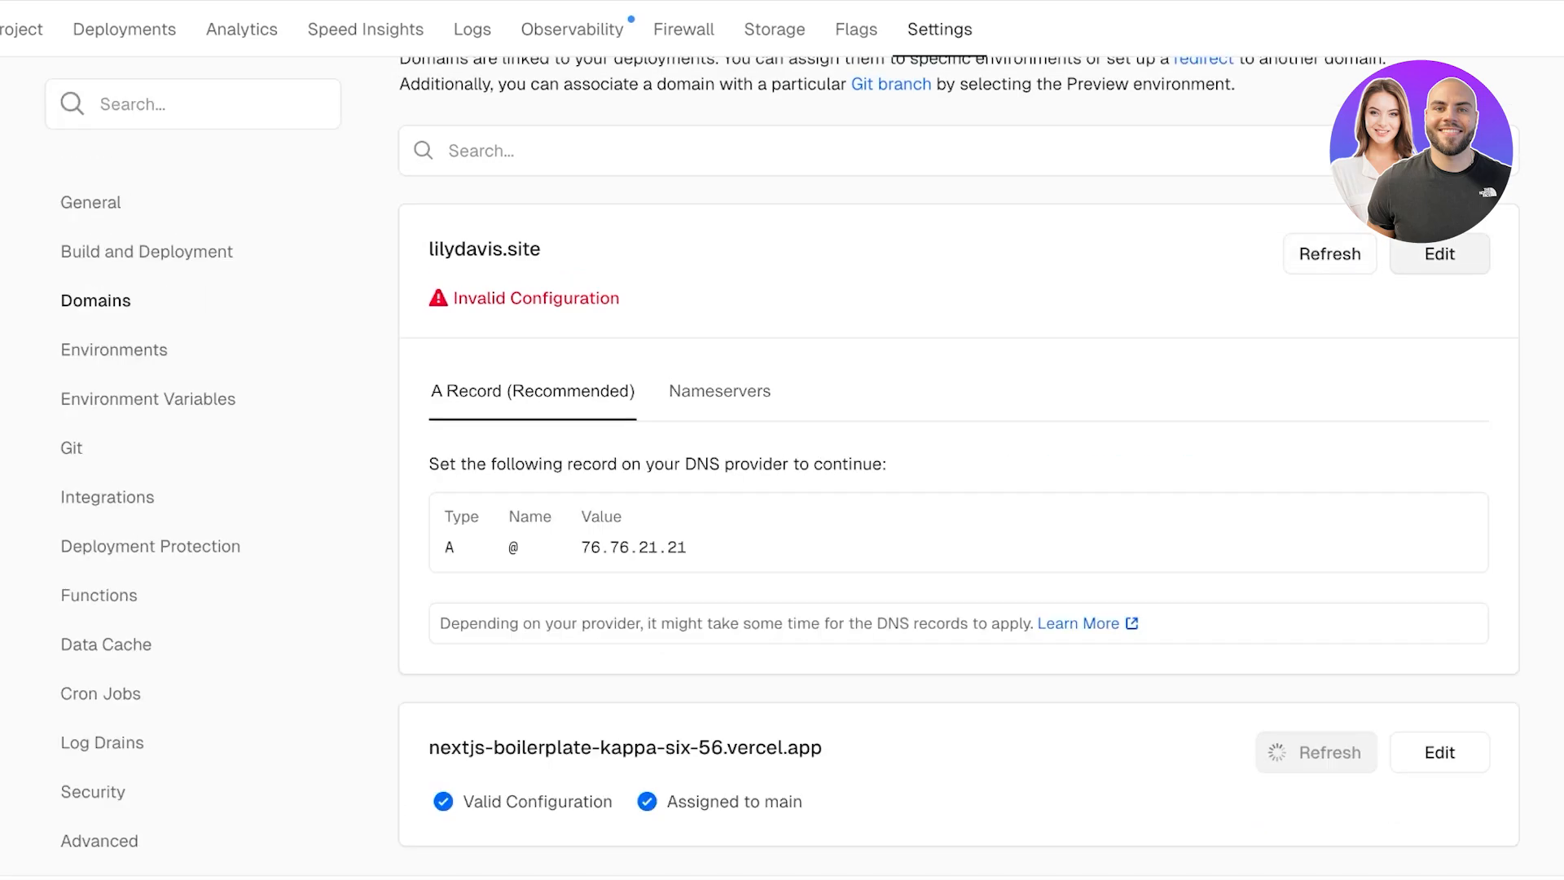
pyautogui.click(1439, 254)
pyautogui.scroll(-1, 959, 440)
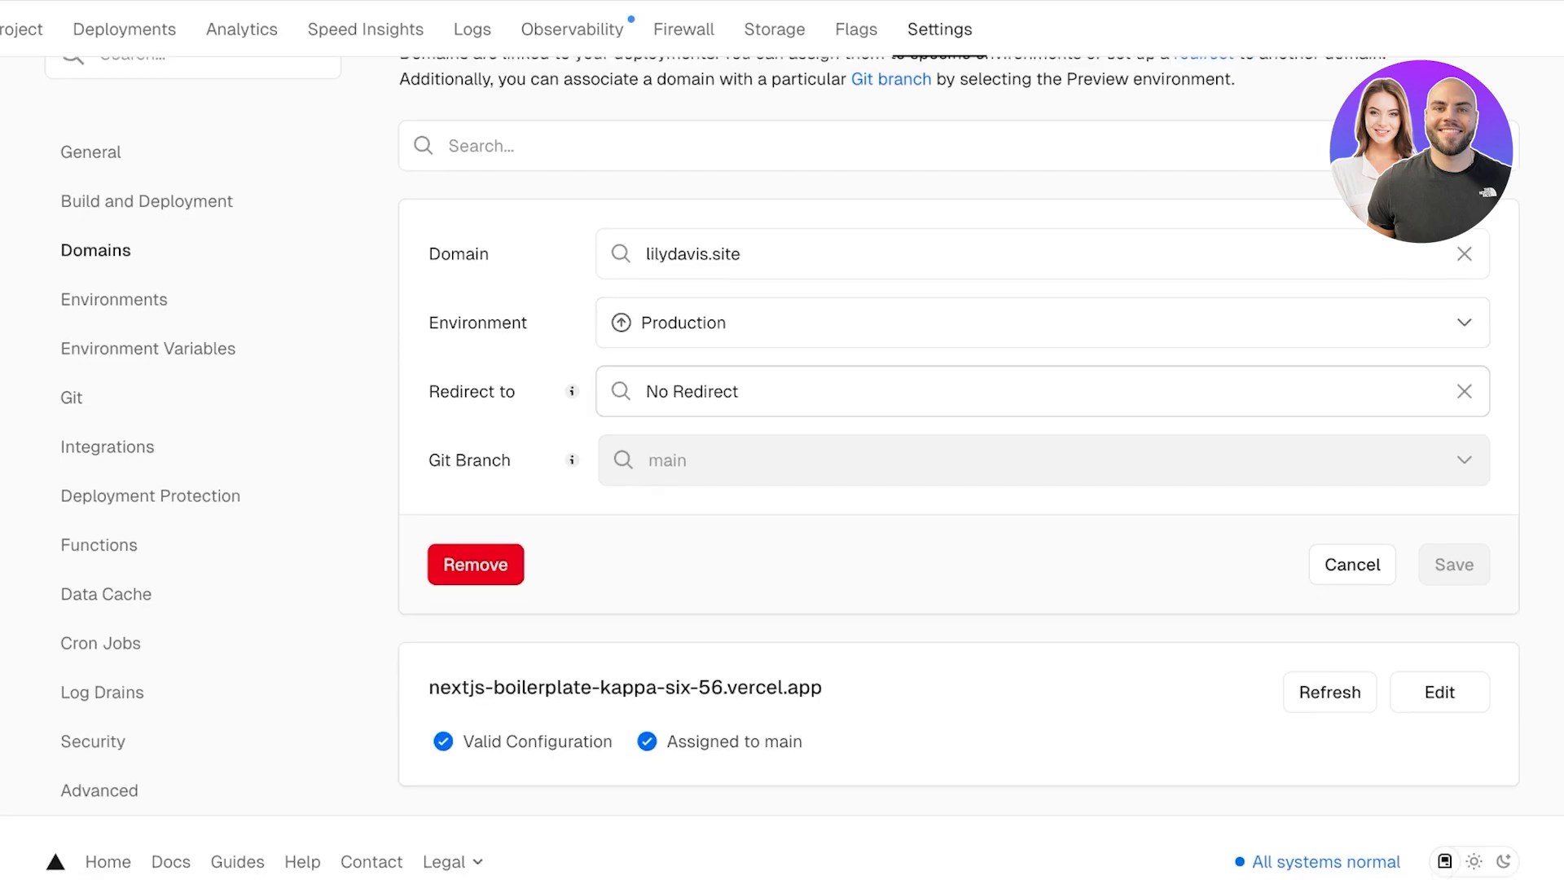
pyautogui.click(1352, 565)
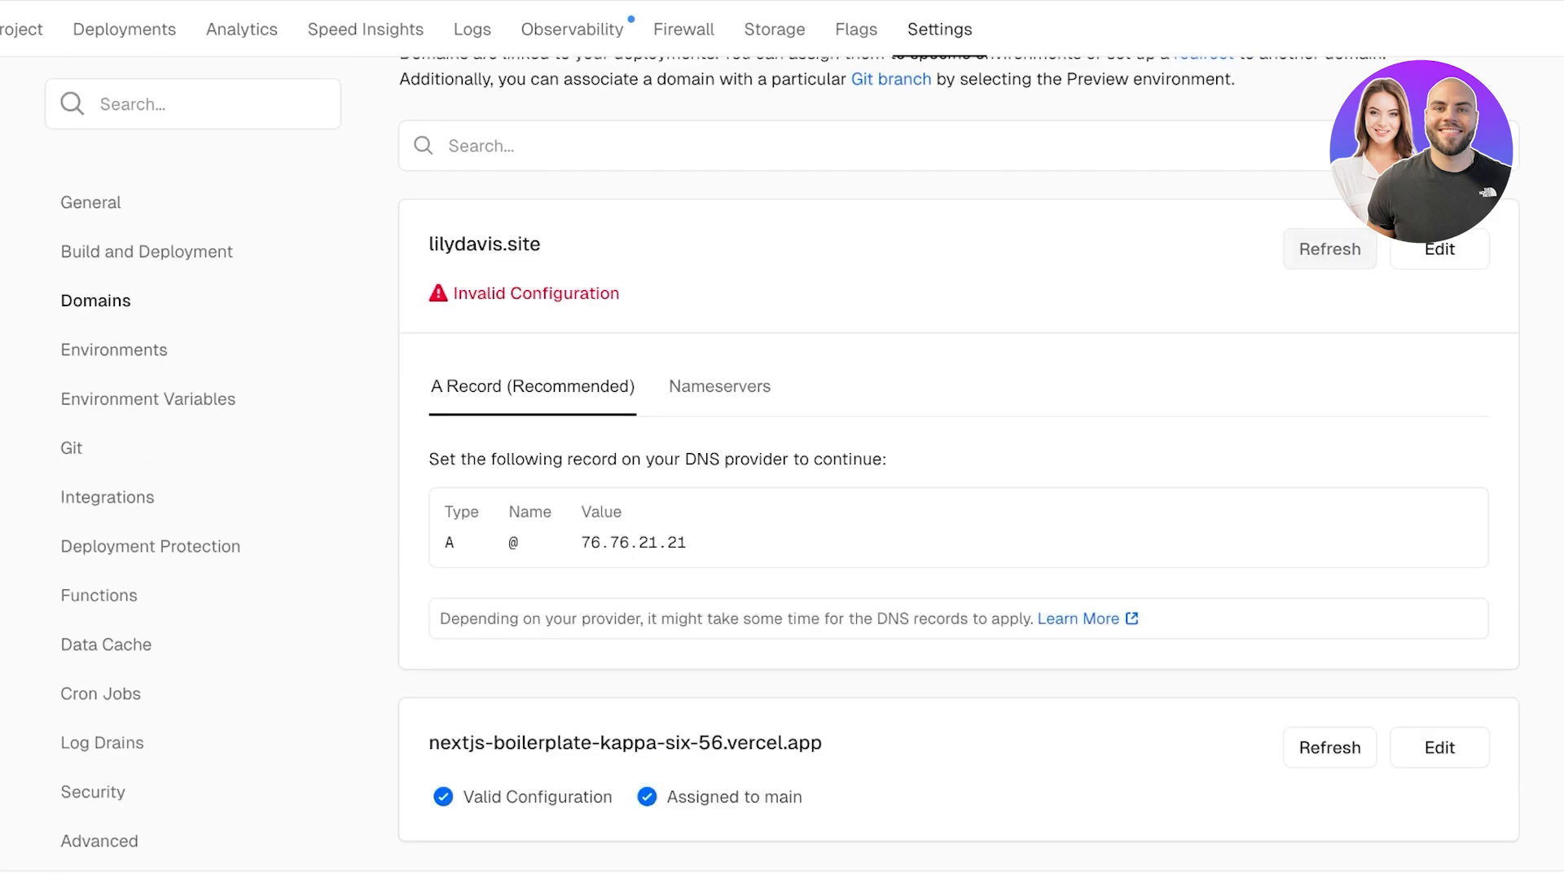
# - Enable Vercel DNS for lilydavis.site under its nameserver option and return to the A record instructions
pyautogui.click(719, 387)
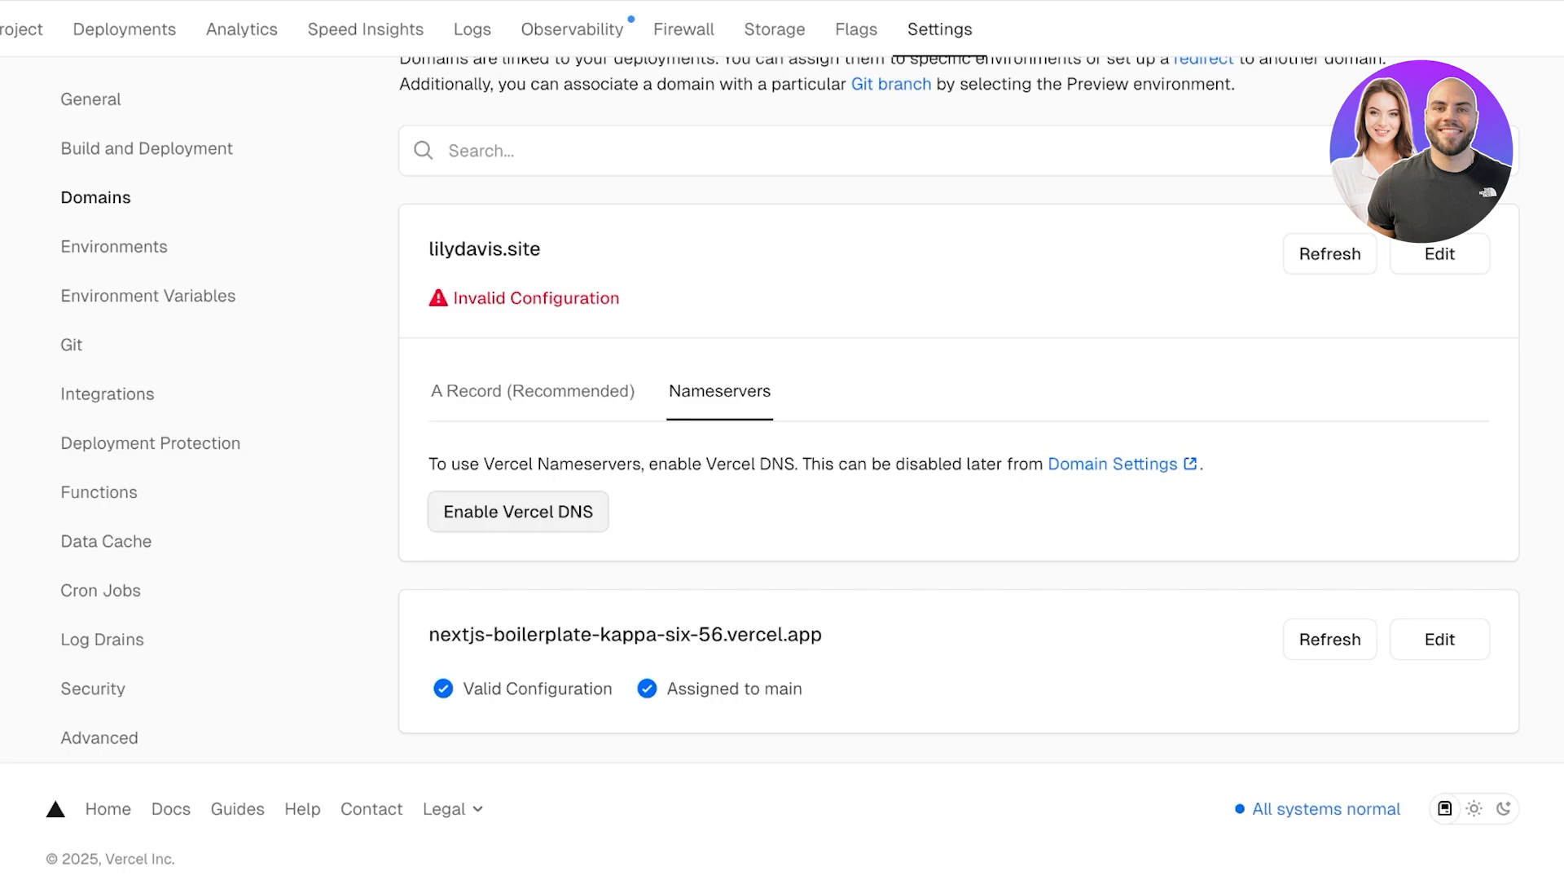
pyautogui.click(518, 512)
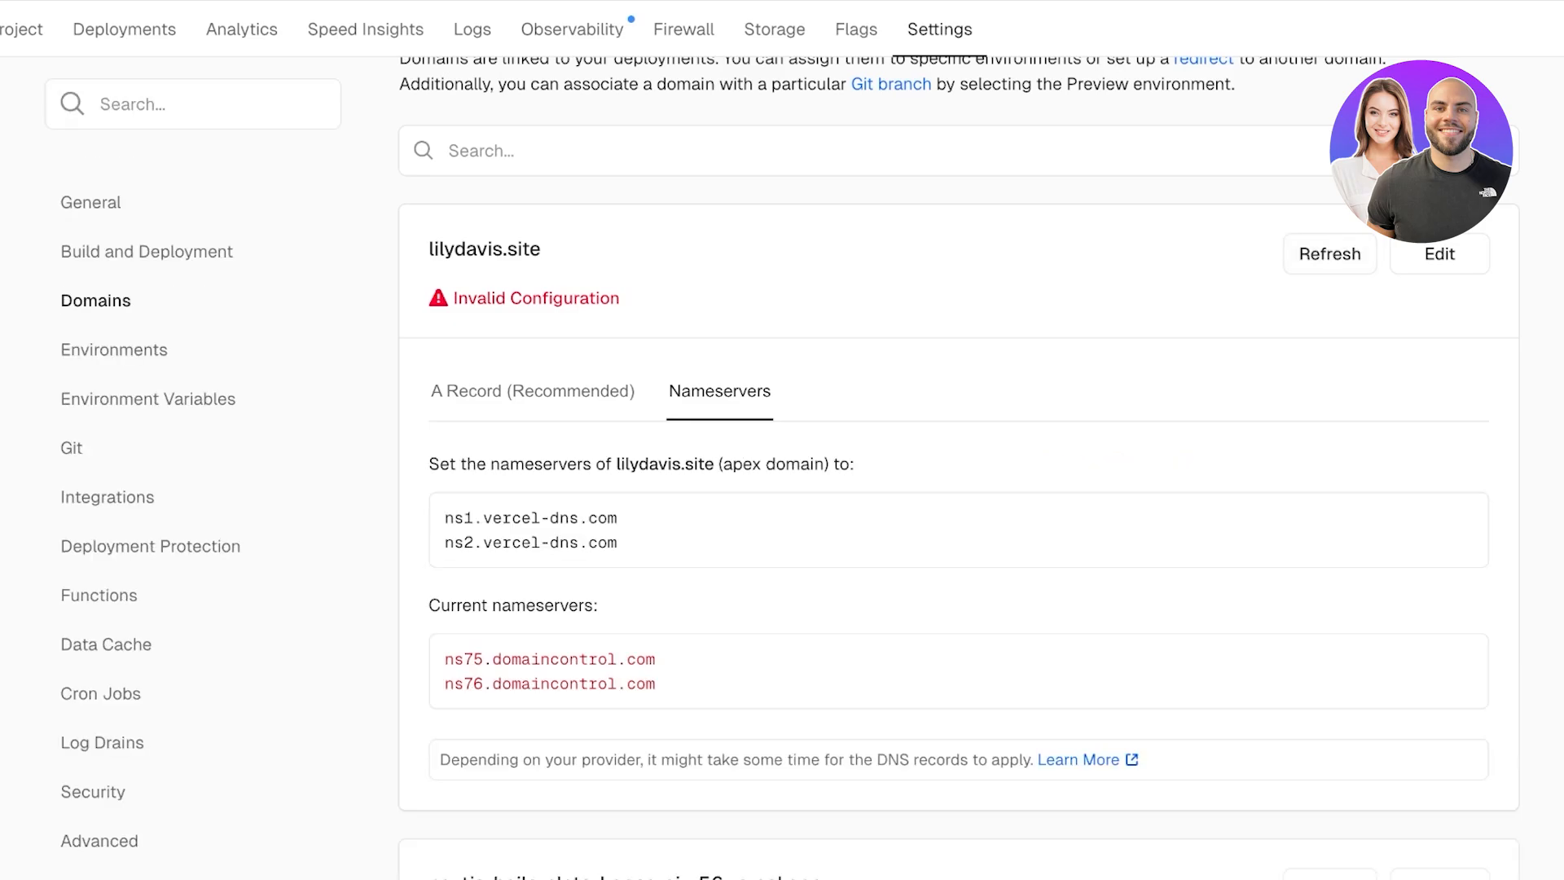
pyautogui.click(532, 391)
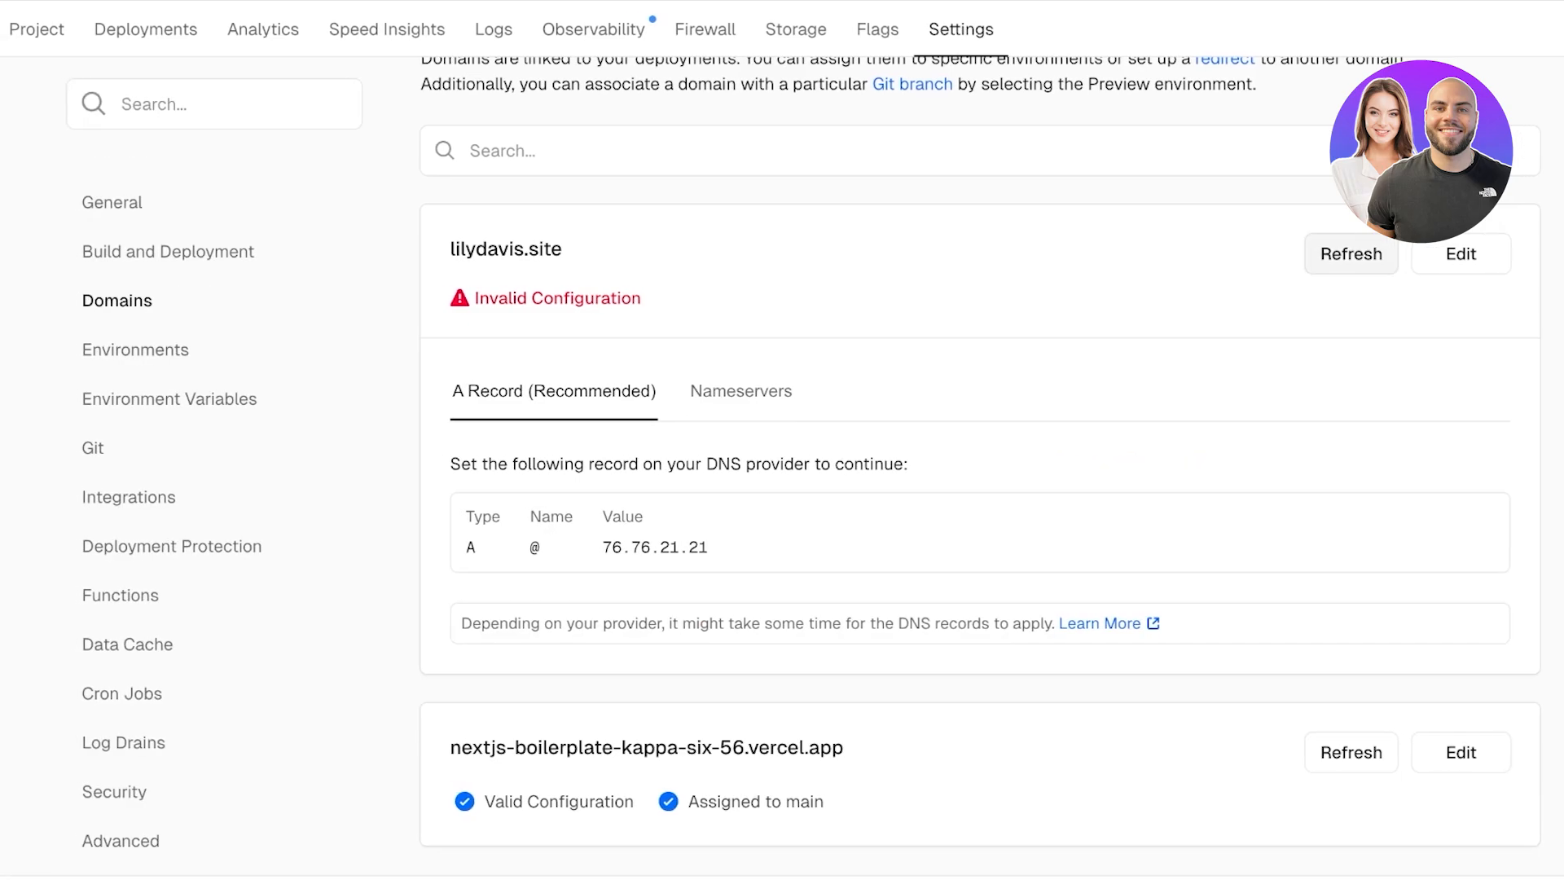
pyautogui.scroll(-1, 986, 464)
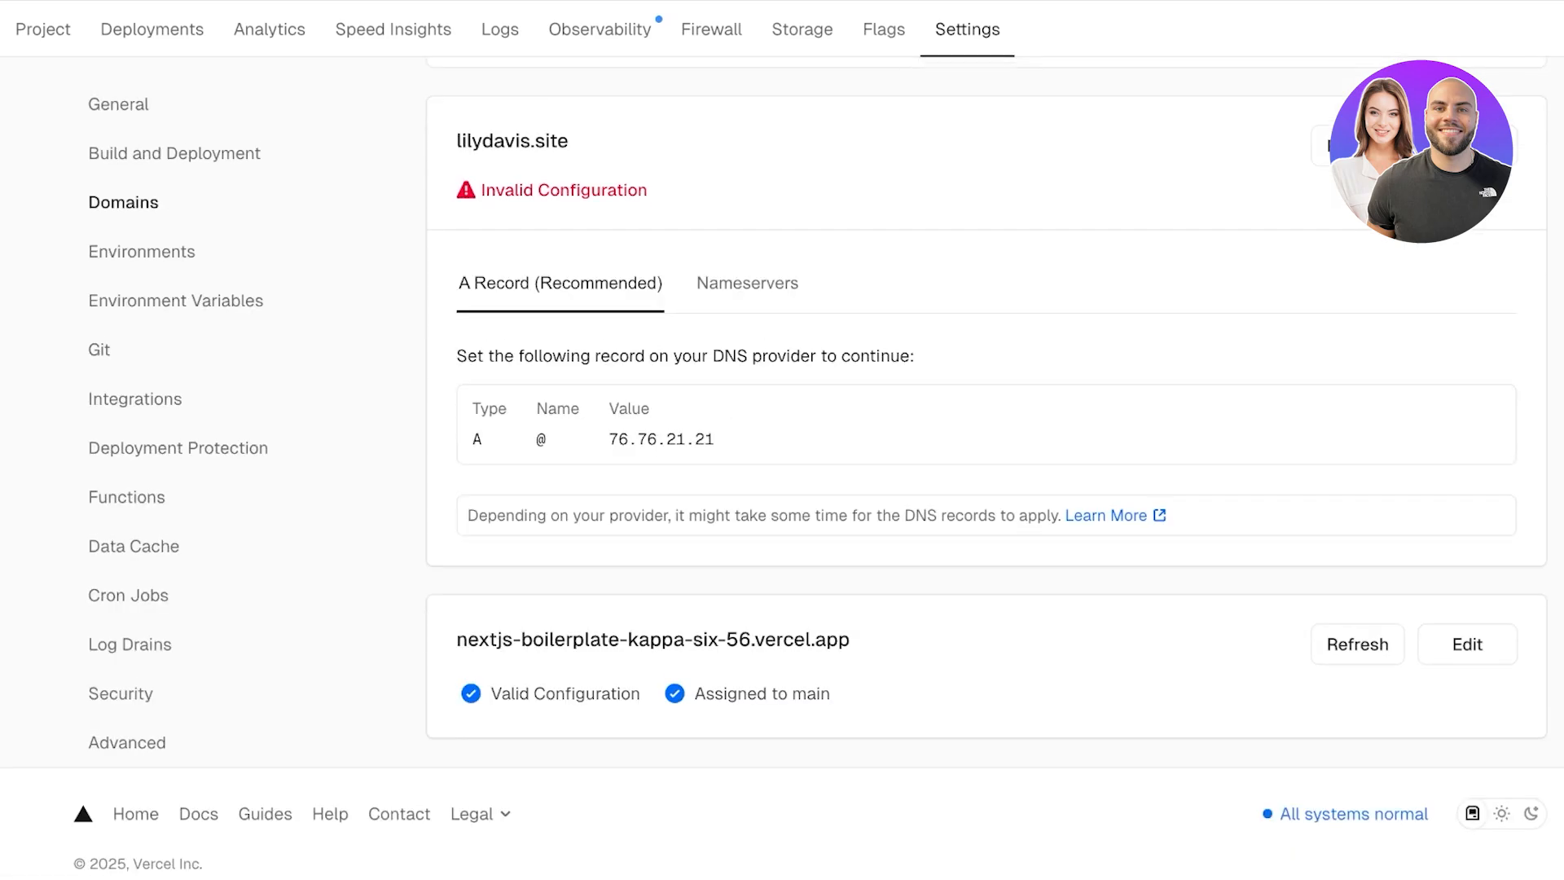
pyautogui.scroll(5, 986, 464)
pyautogui.scroll(-5, 986, 465)
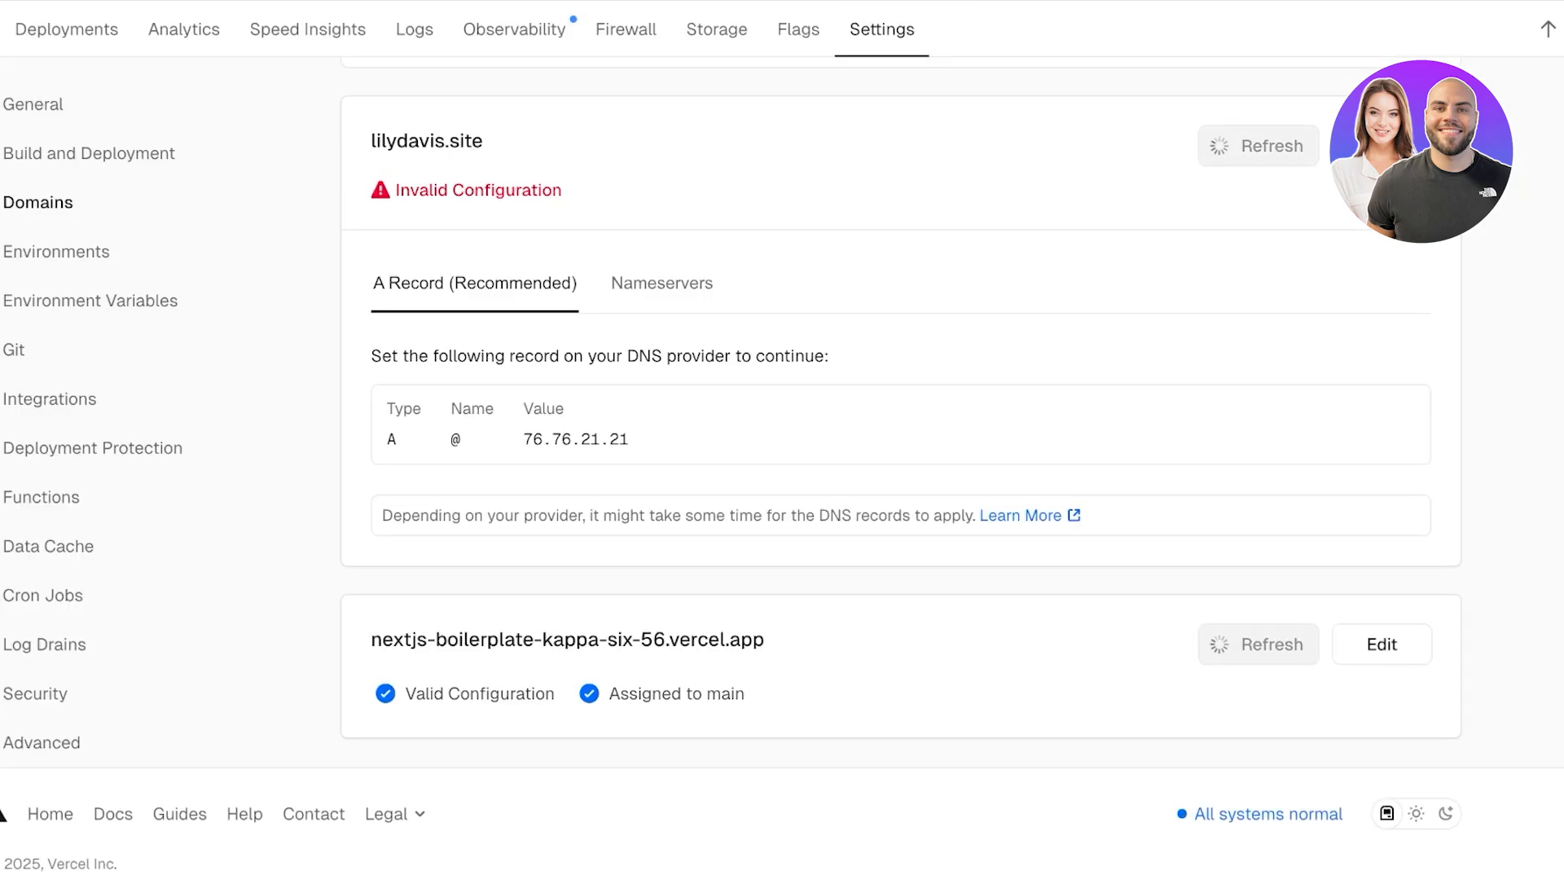
# - Reopen the settings of lilydavis.site and examine its environment, redirect and Git branch options, keeping No Redirect
pyautogui.click(1381, 146)
pyautogui.click(1037, 270)
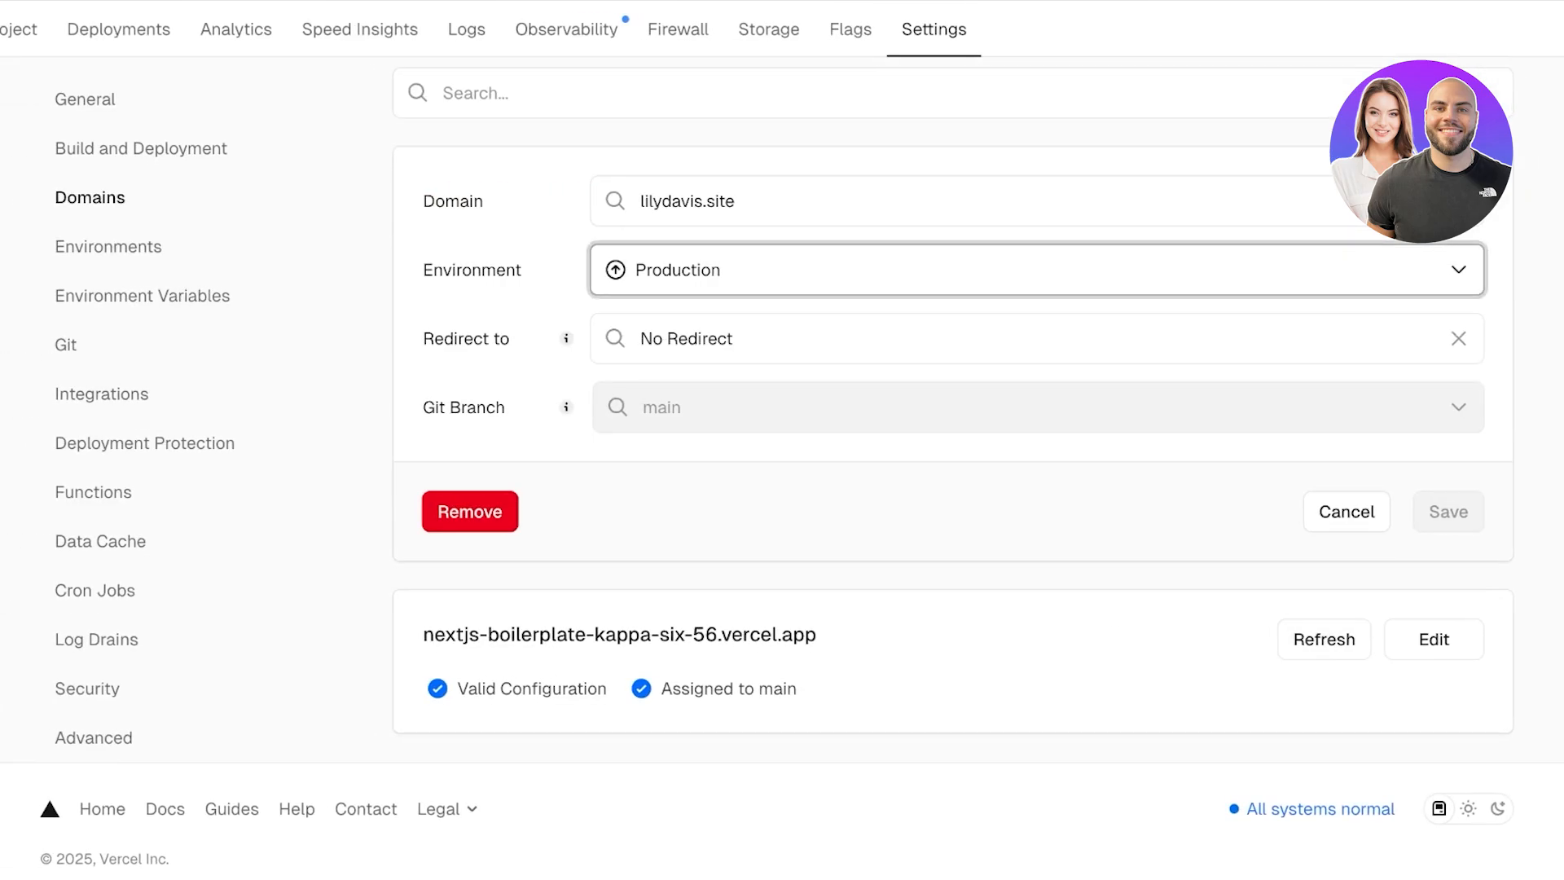
pyautogui.click(977, 201)
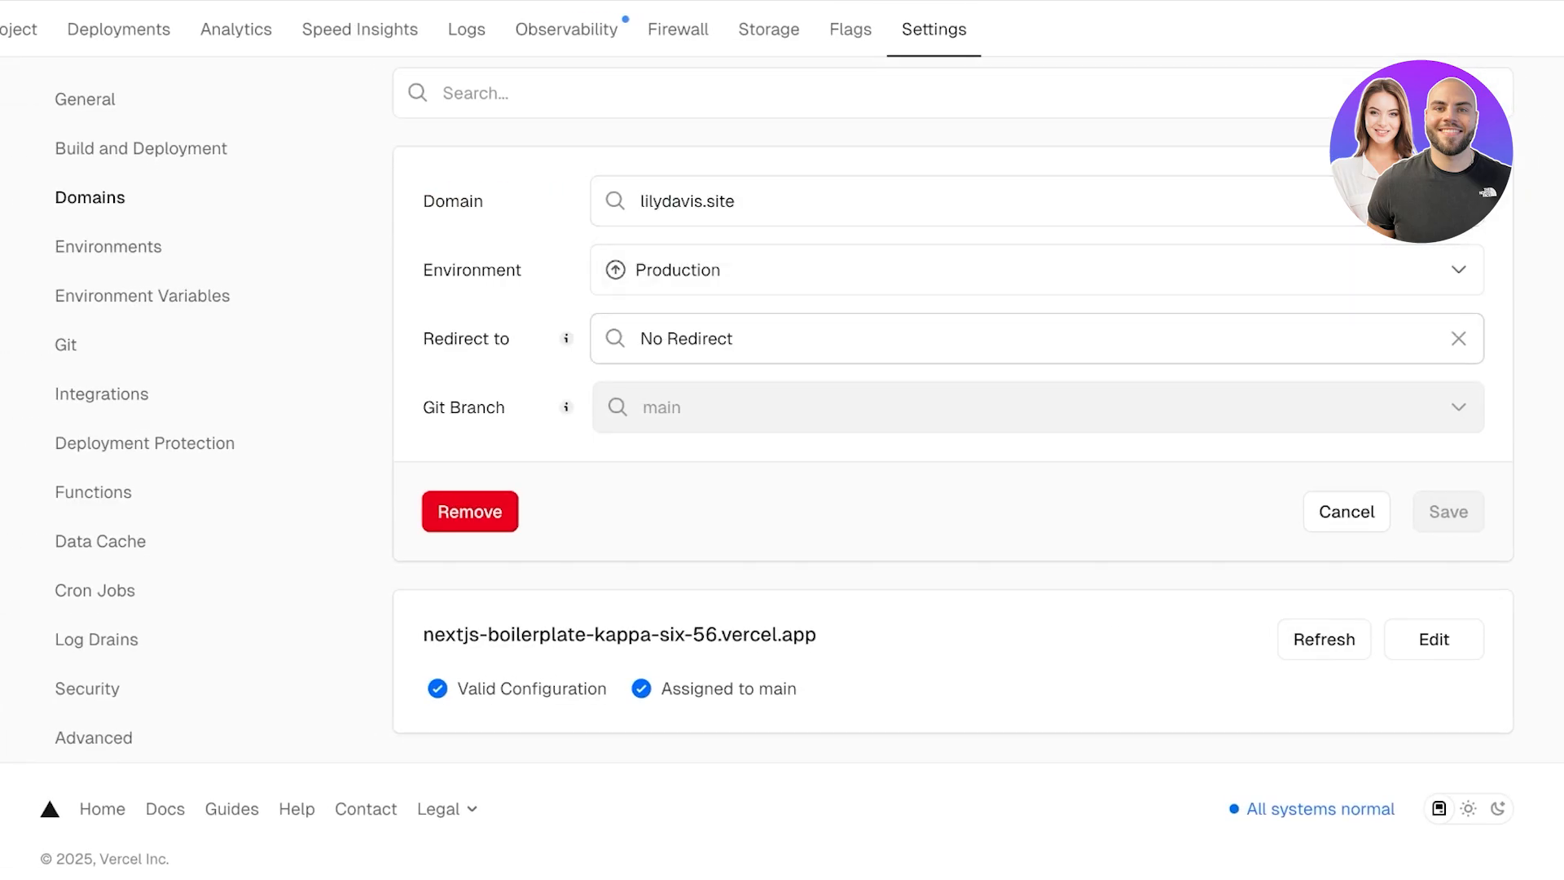
pyautogui.click(977, 339)
pyautogui.press('Down')
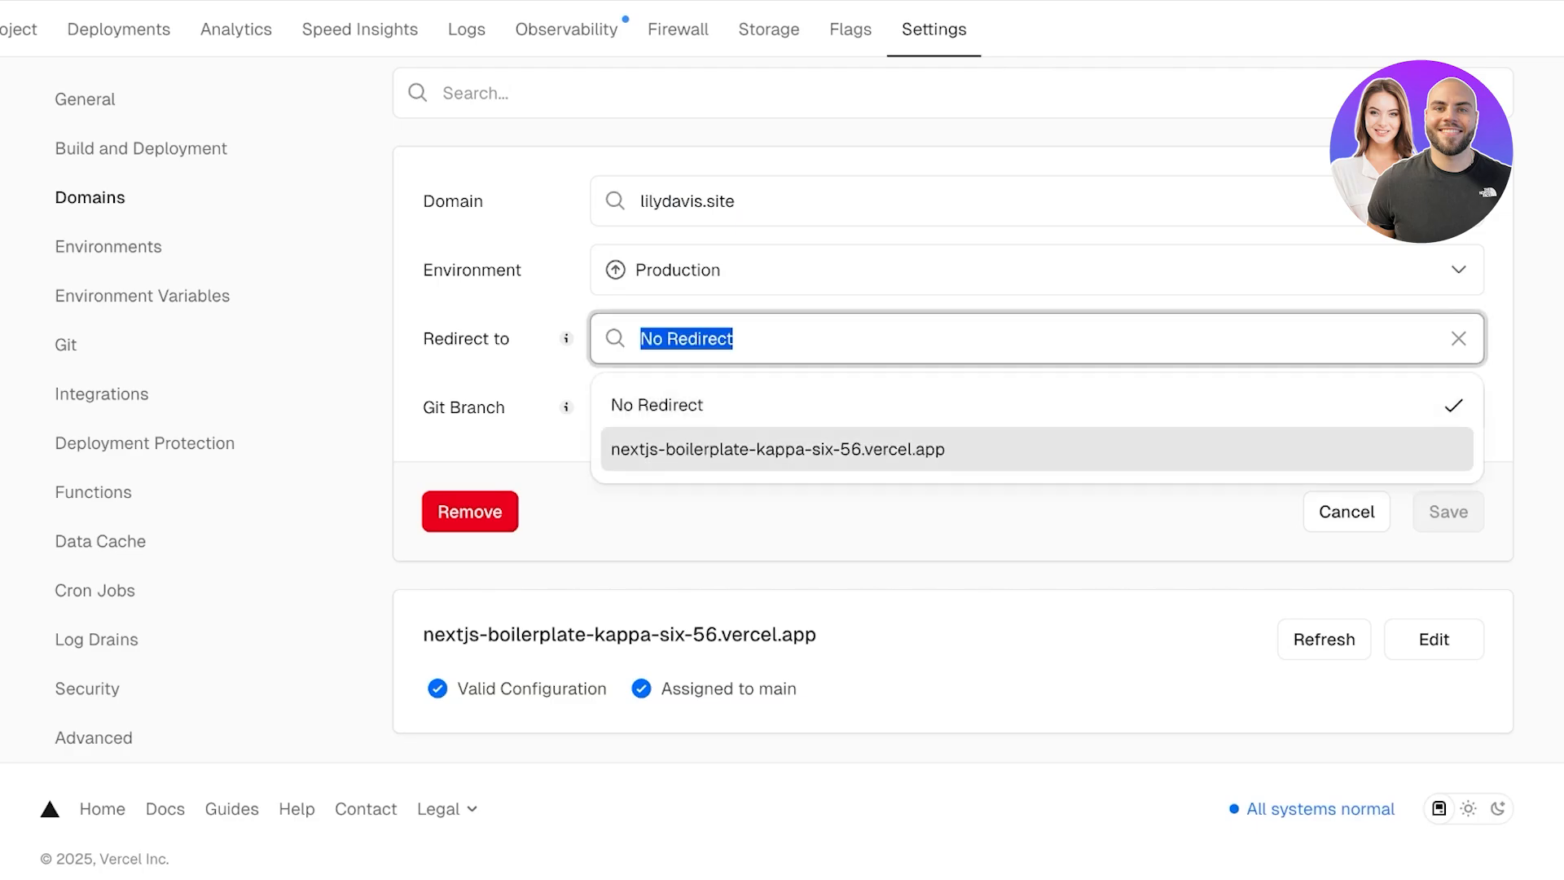
pyautogui.click(978, 405)
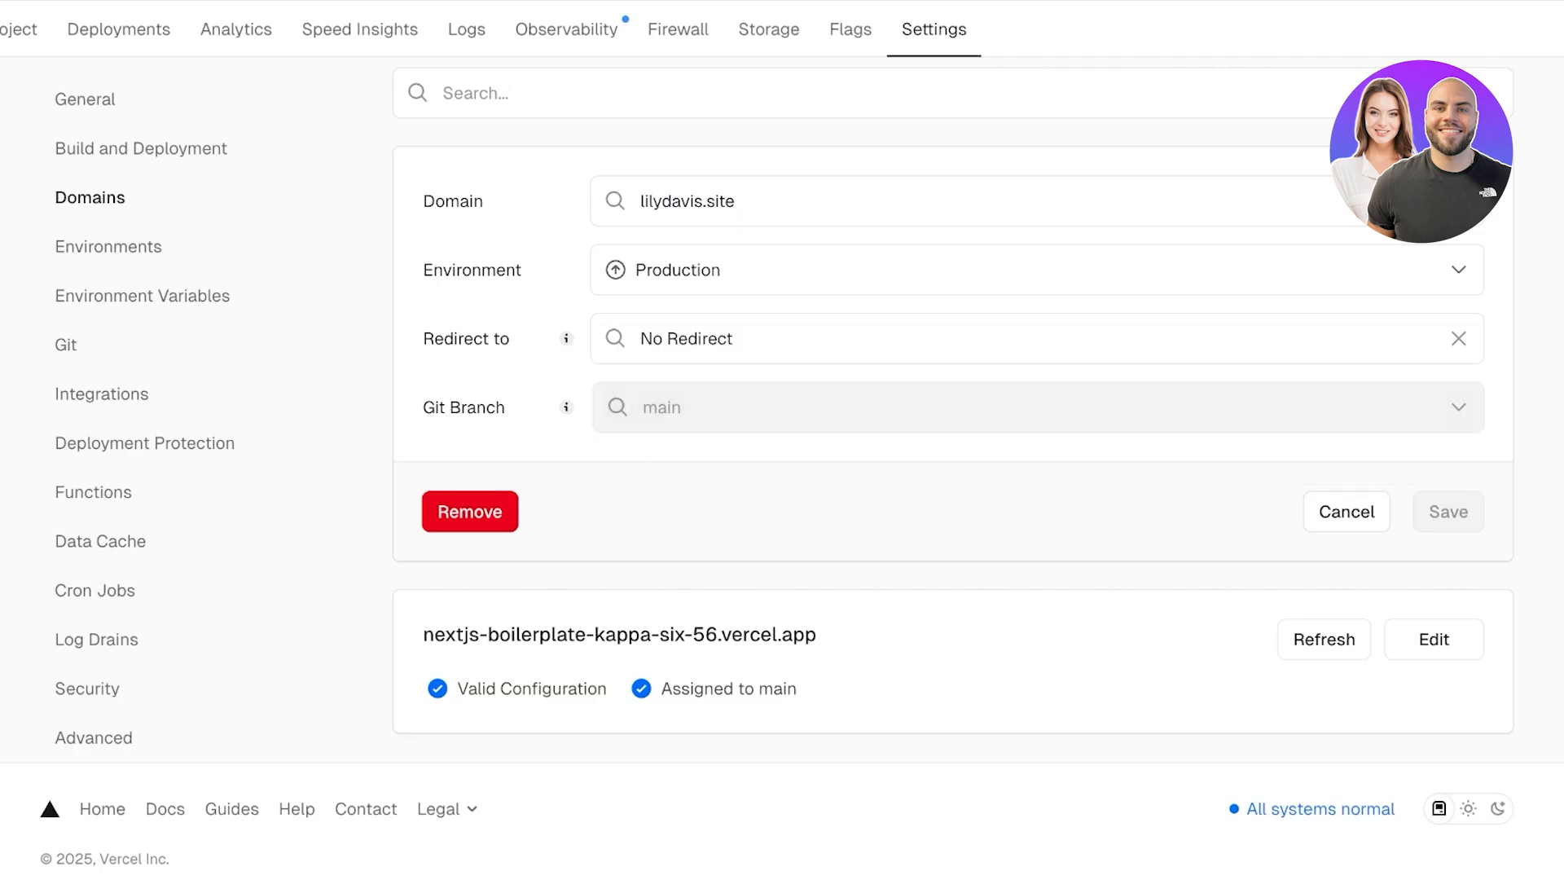
pyautogui.click(977, 408)
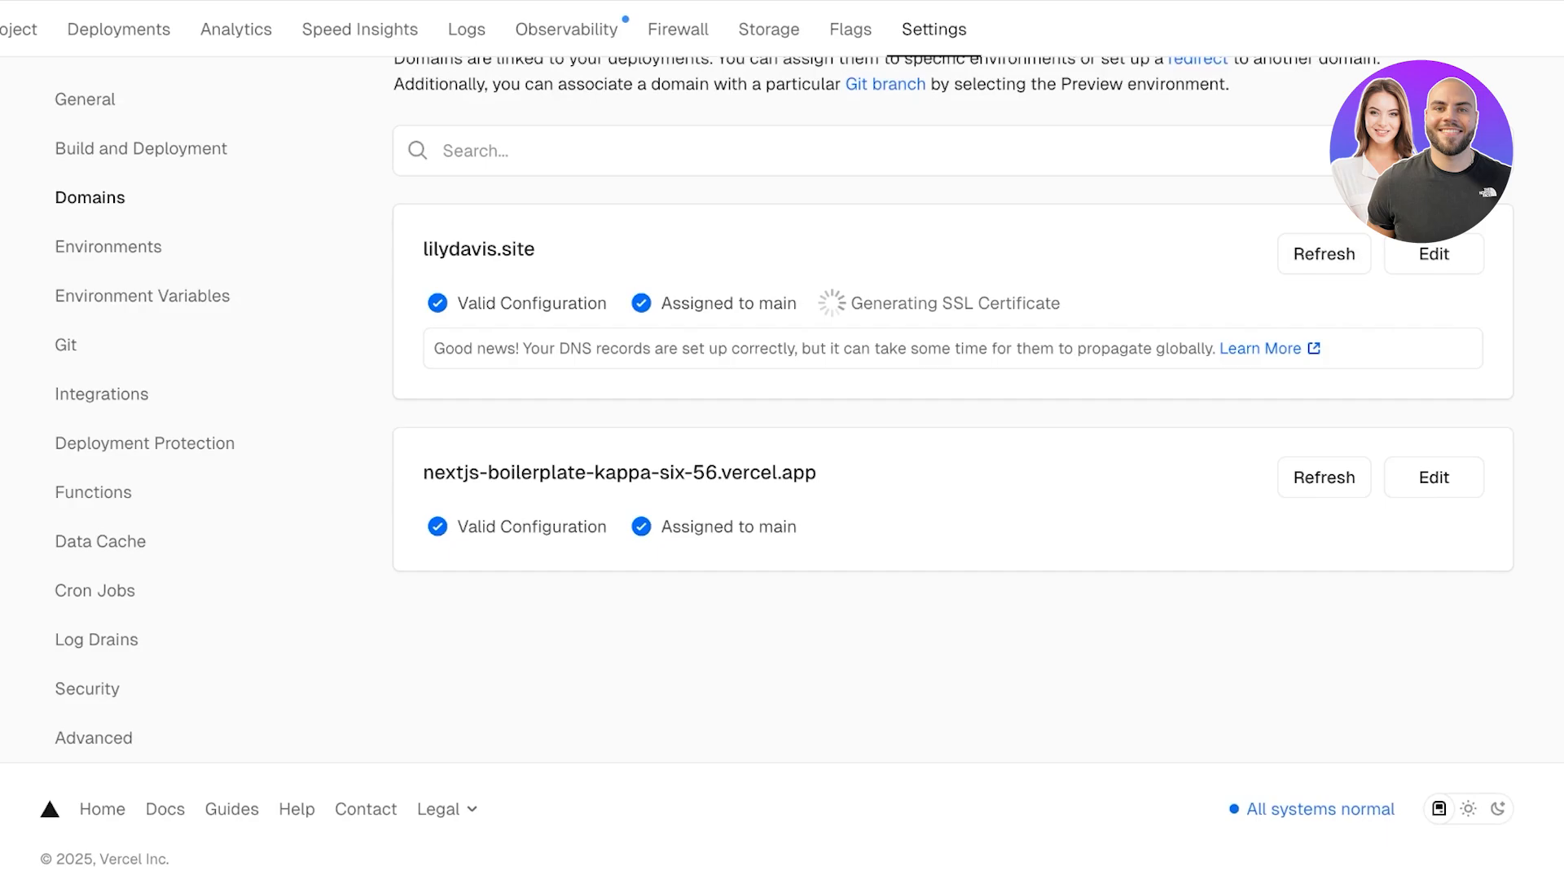
# - Open the settings of nextjs-boilerplate-kappa-six-56.vercel.app and check the branch assignment of lilydavis.site
pyautogui.click(1431, 475)
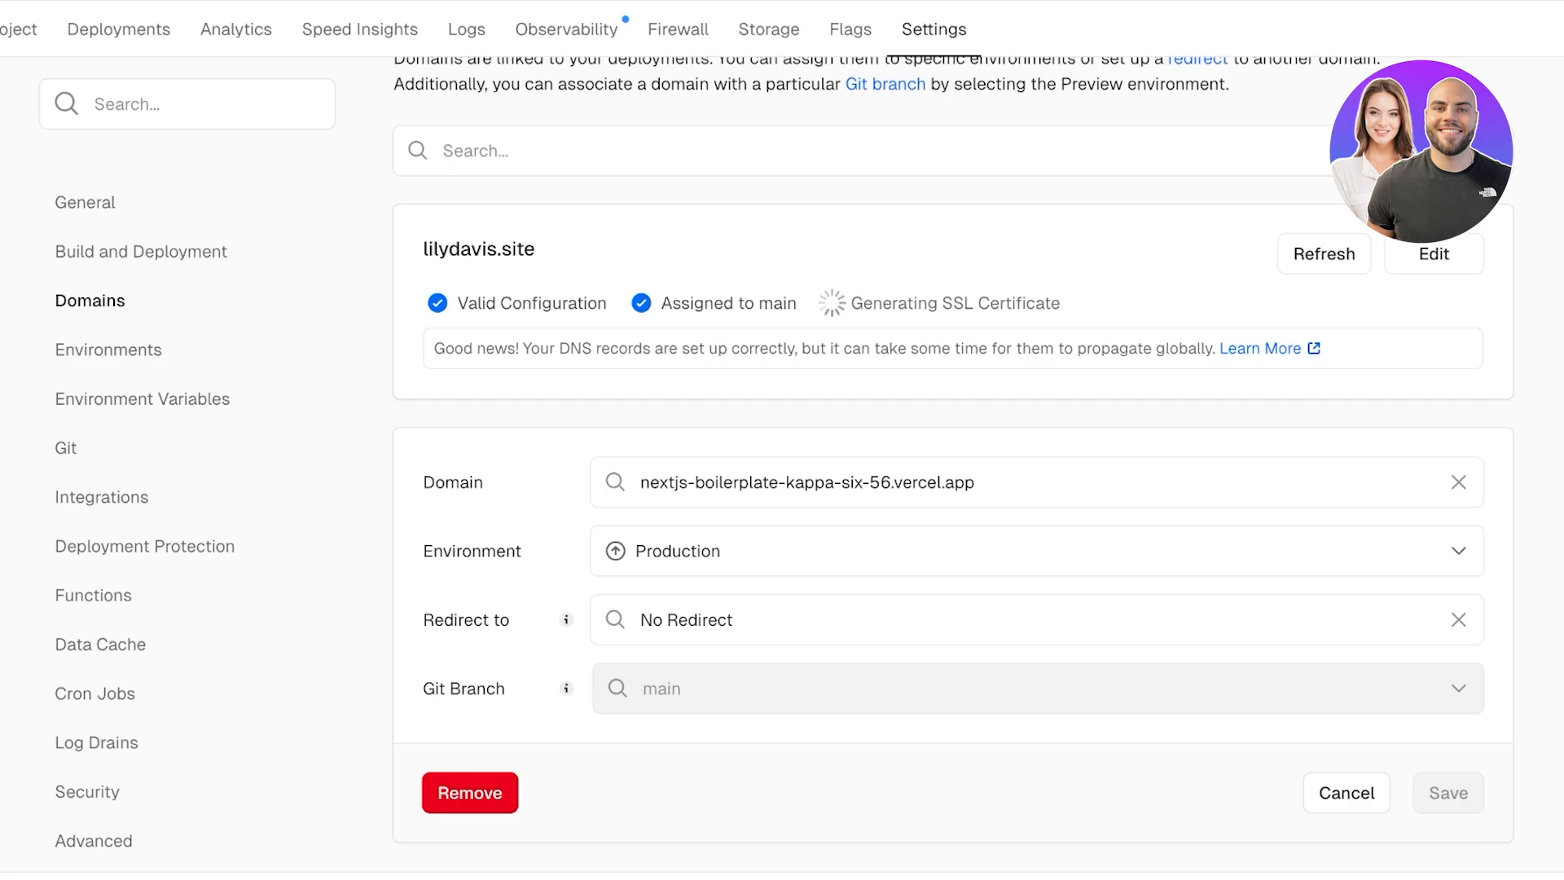
pyautogui.tripleClick(728, 303)
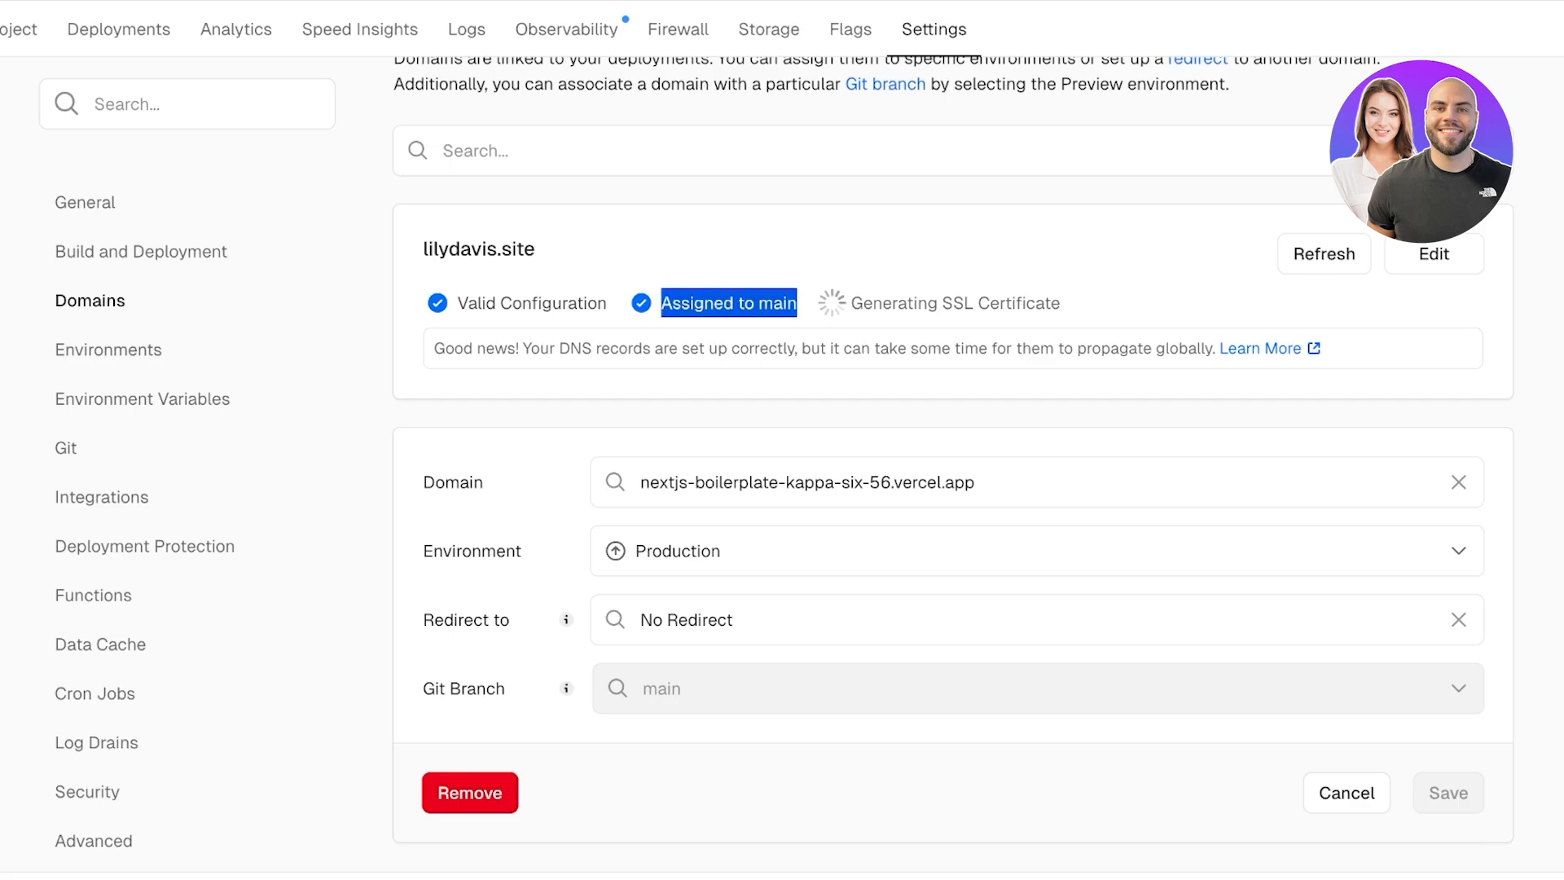
# - Examine the configuration, branch assignment and SSL certificate status of lilydavis.site in the project's domain settings
pyautogui.moveTo(607, 303); pyautogui.dragTo(843, 349)
pyautogui.click(843, 349)
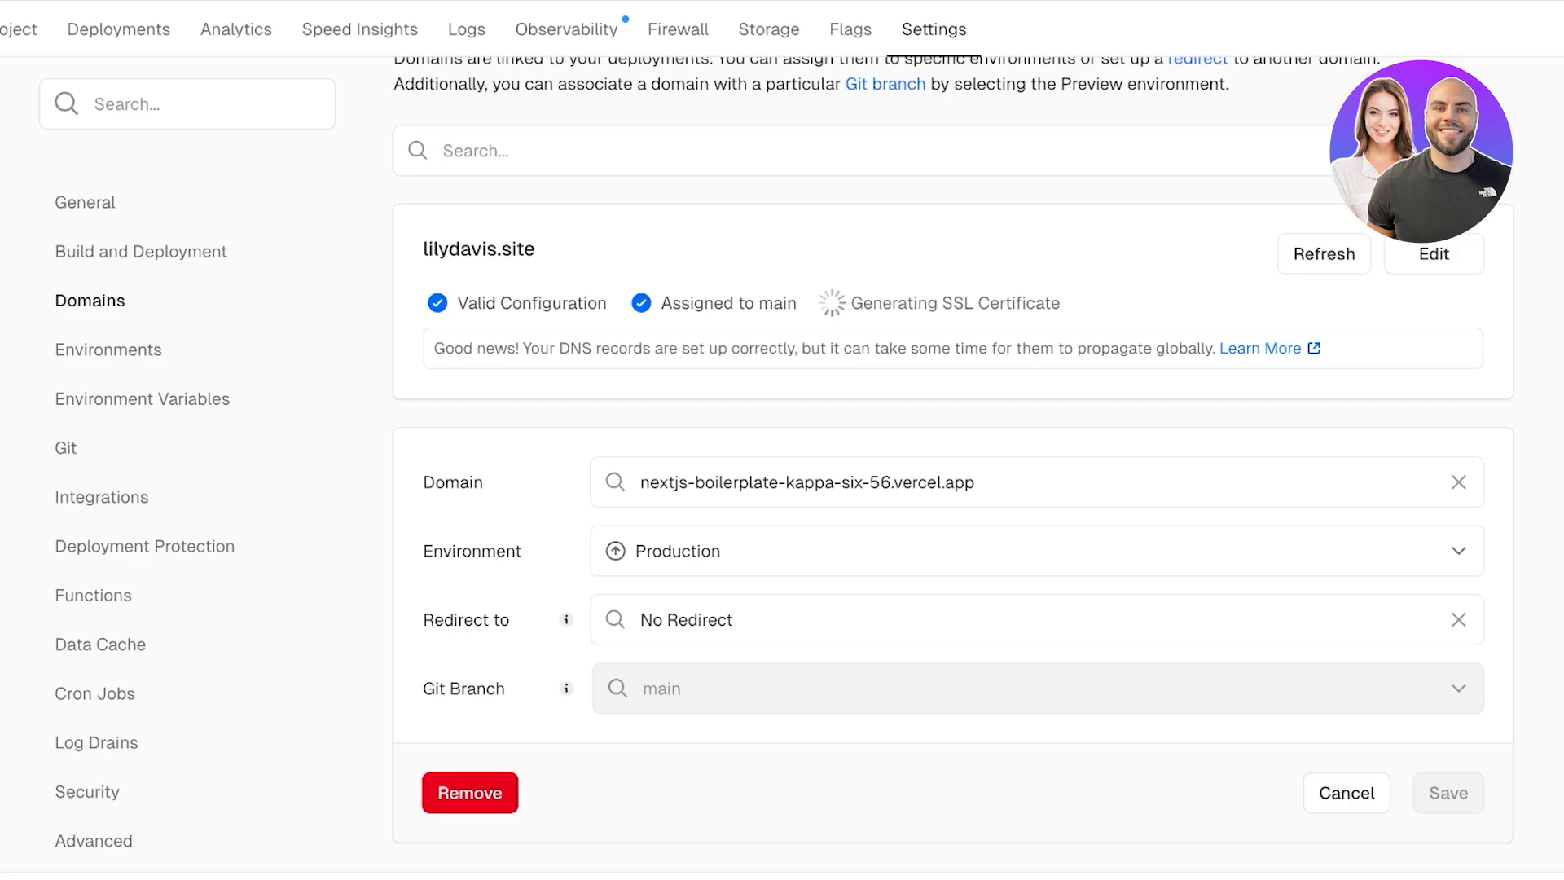
pyautogui.scroll(5, 952, 456)
pyautogui.scroll(-2, 951, 457)
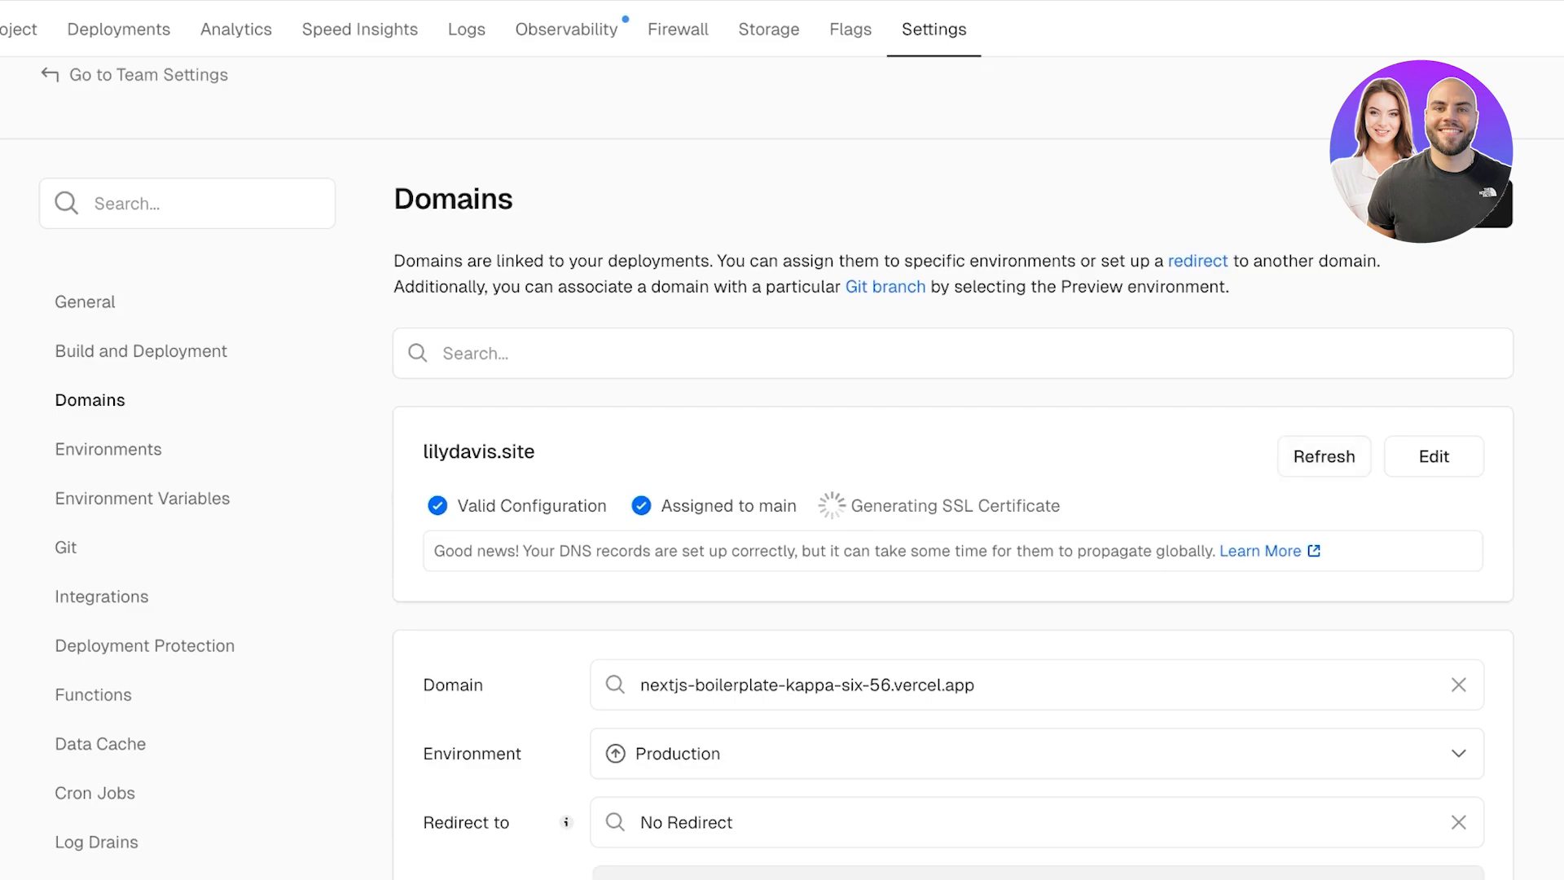
pyautogui.scroll(-3, 951, 456)
pyautogui.scroll(5, 952, 456)
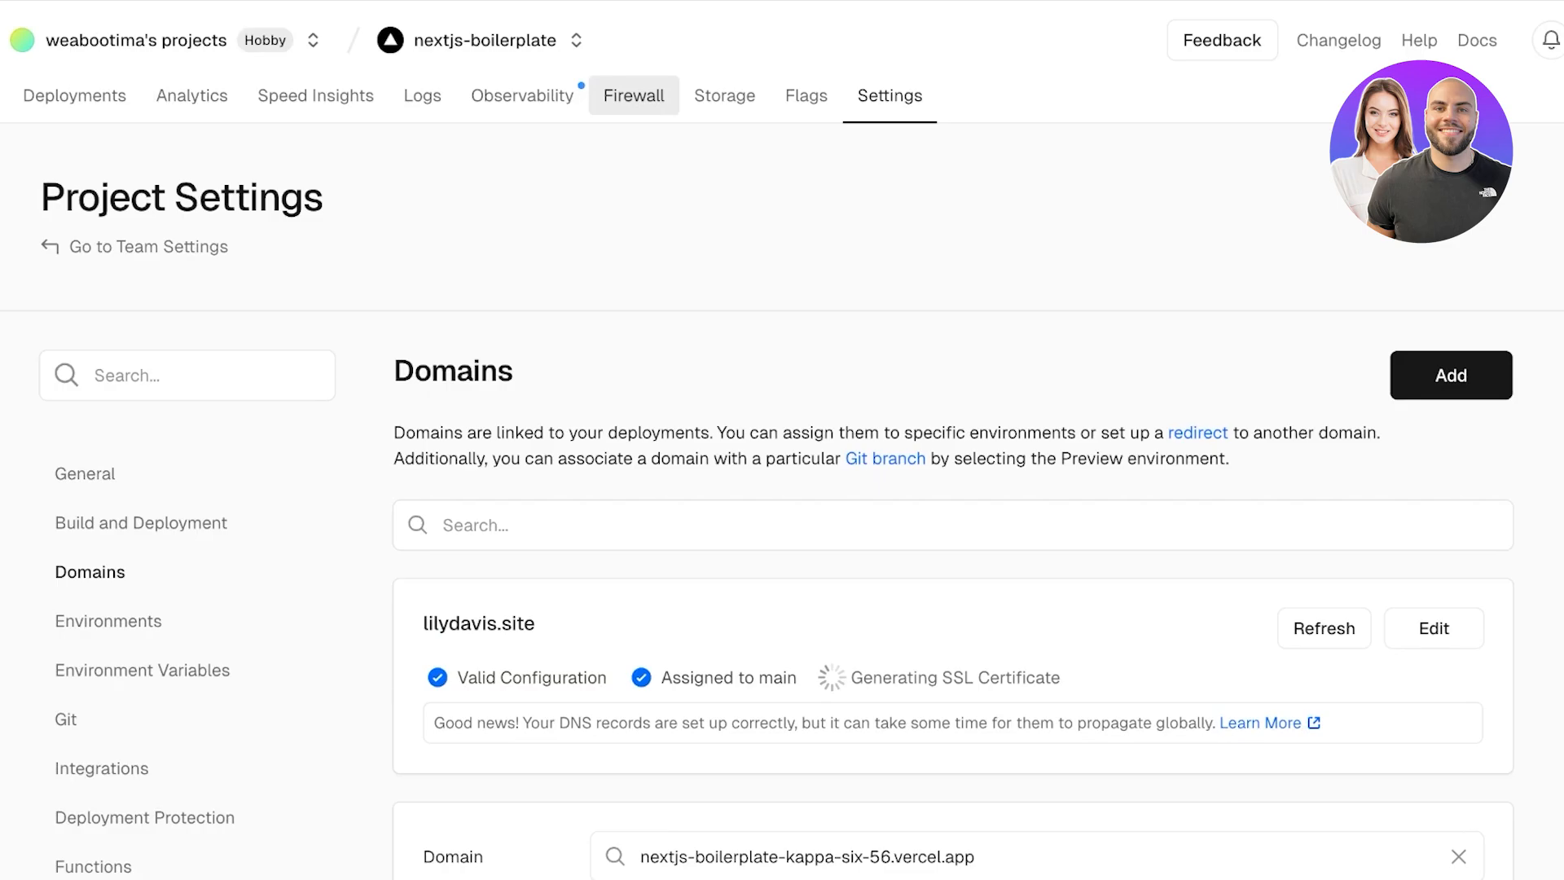
pyautogui.scroll(-1, 952, 456)
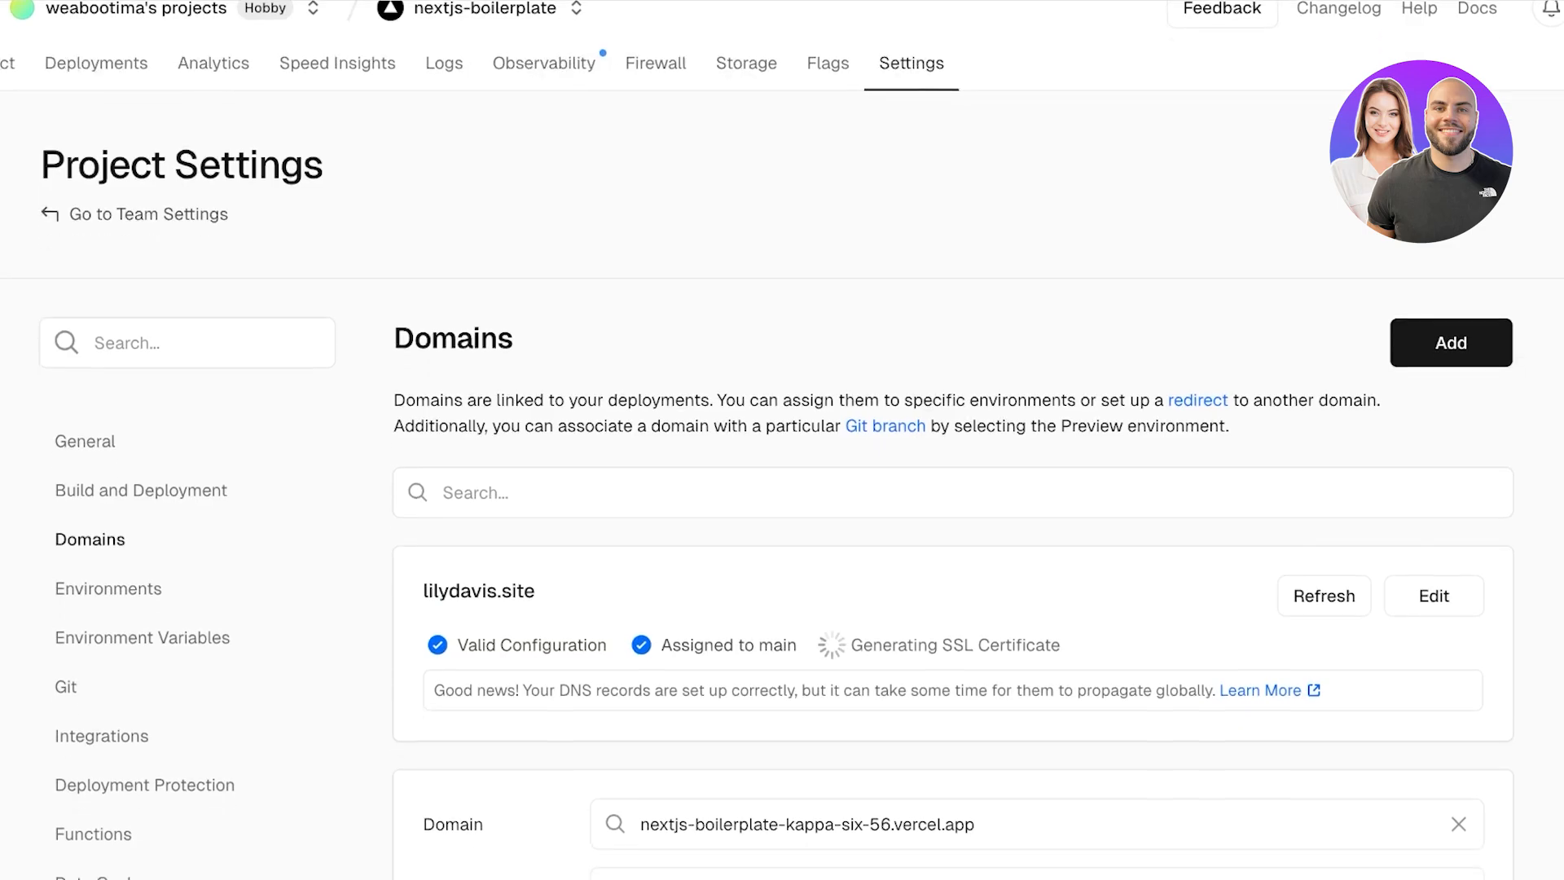
pyautogui.scroll(-3, 952, 457)
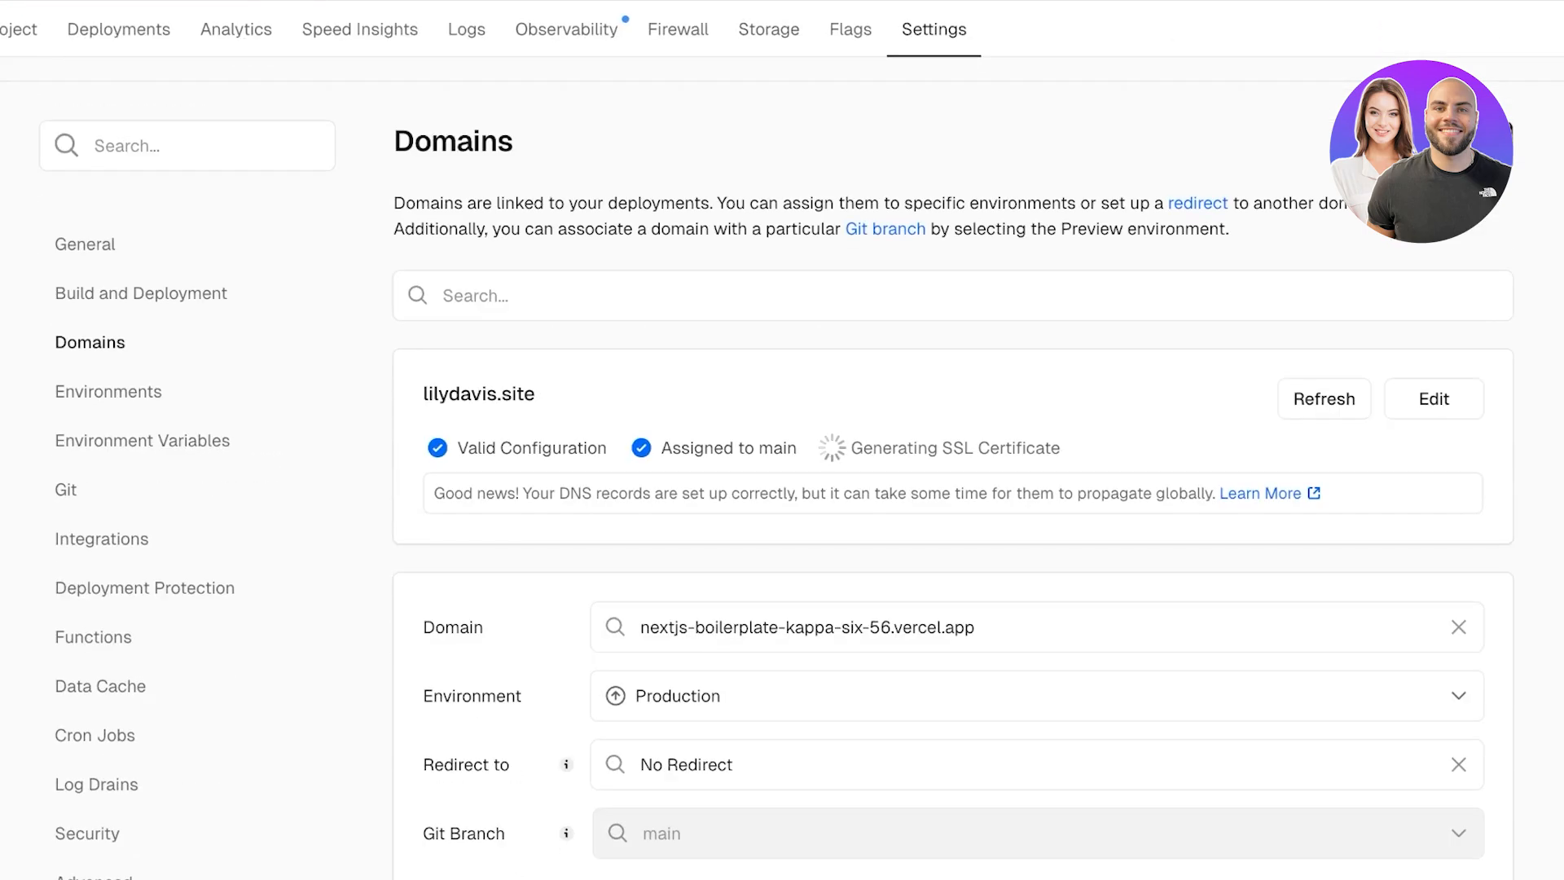
pyautogui.scroll(3, 952, 456)
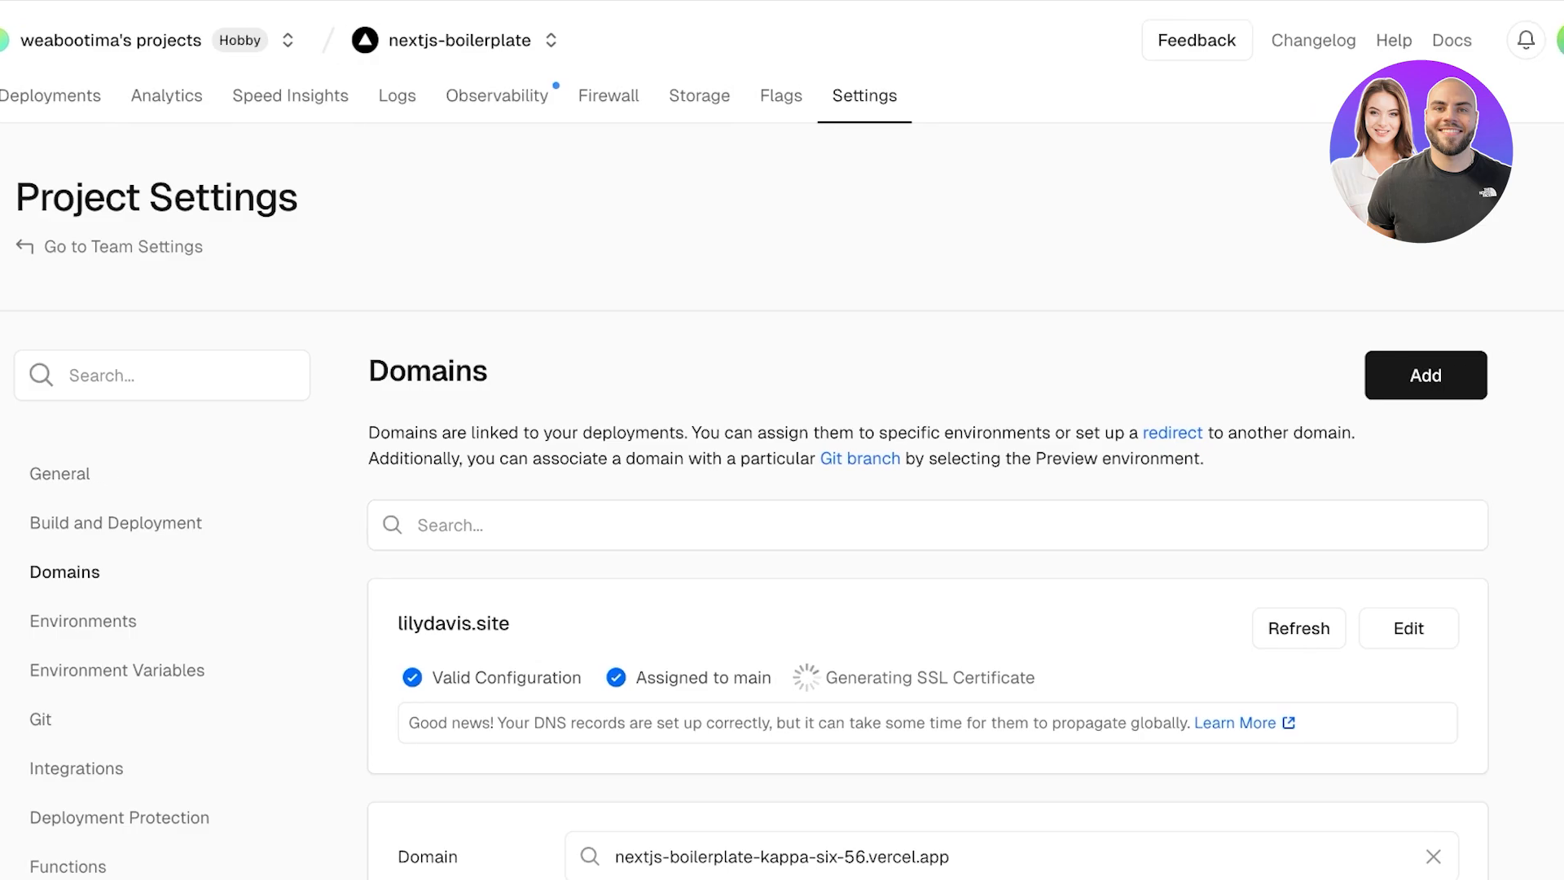
pyautogui.click(1560, 40)
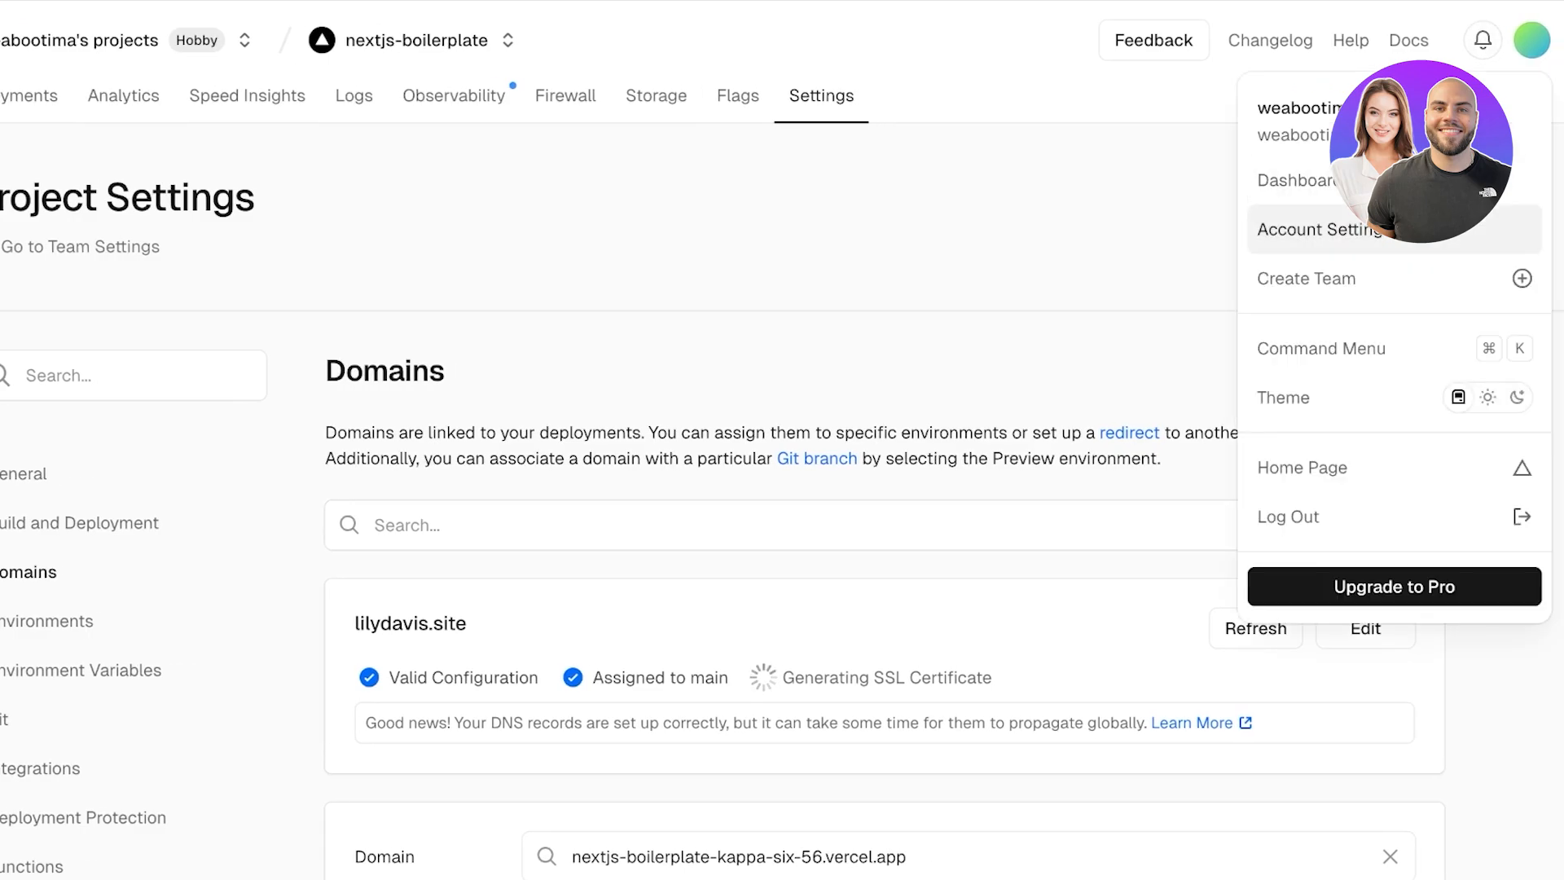
pyautogui.press('Escape')
pyautogui.scroll(-1, 951, 489)
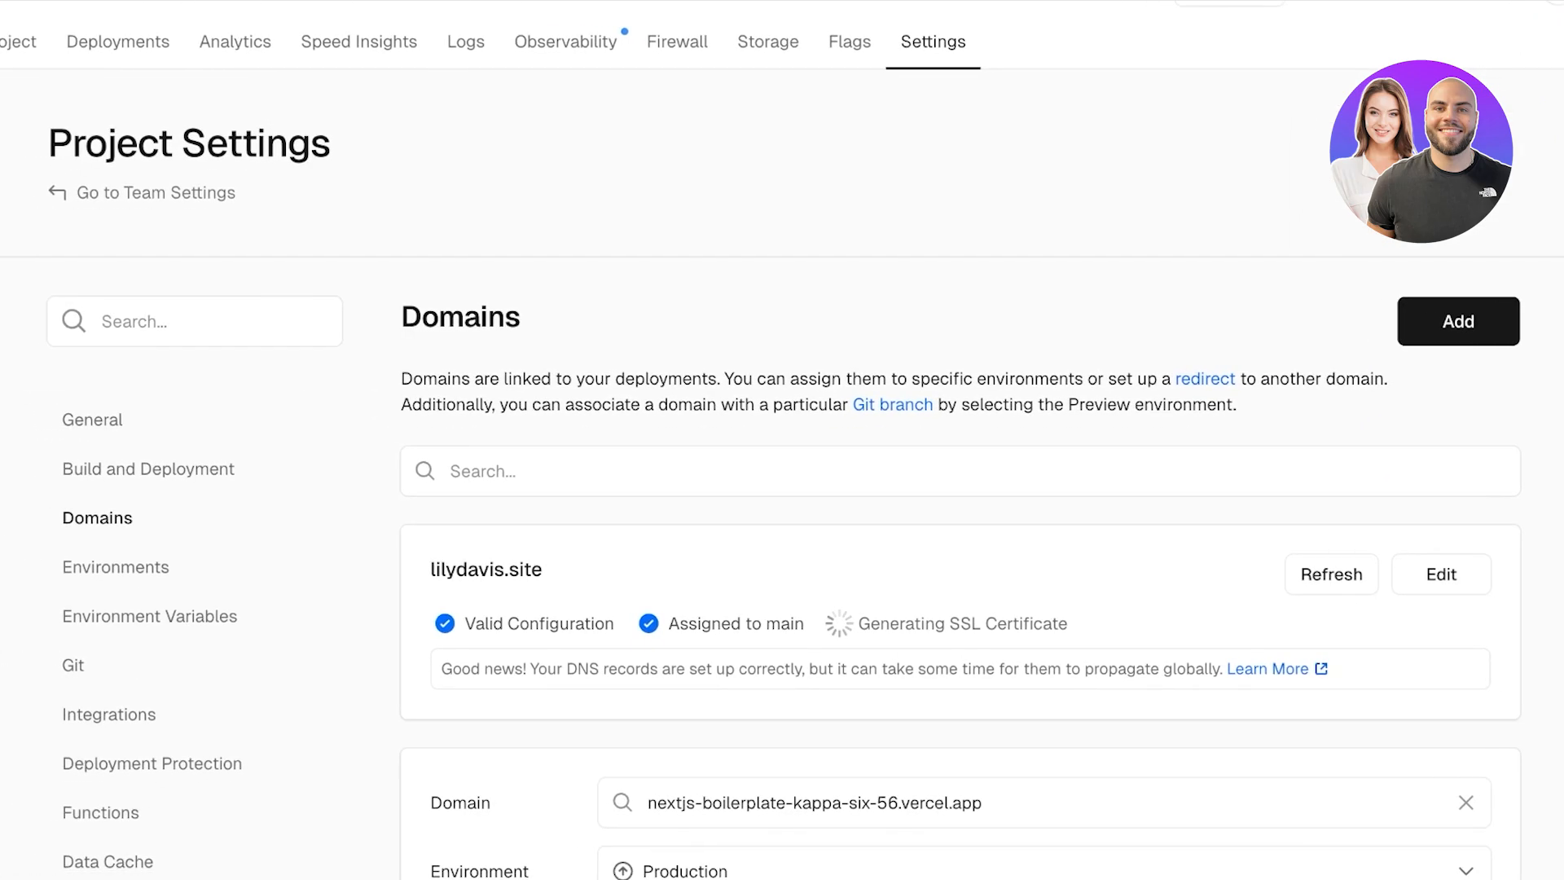
pyautogui.scroll(-4, 951, 489)
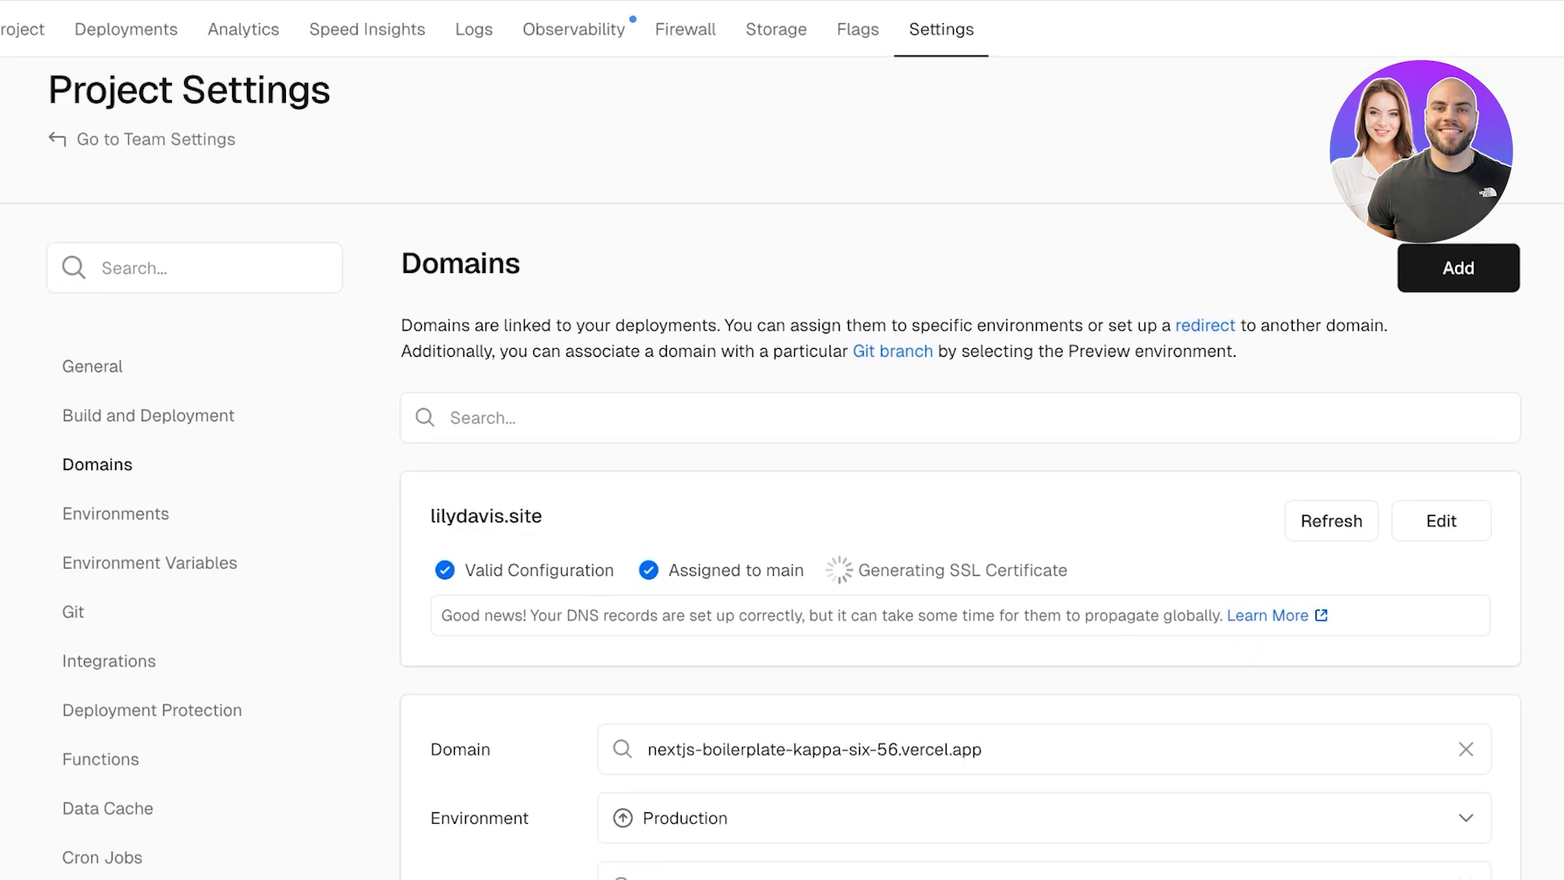
pyautogui.scroll(4, 195, 496)
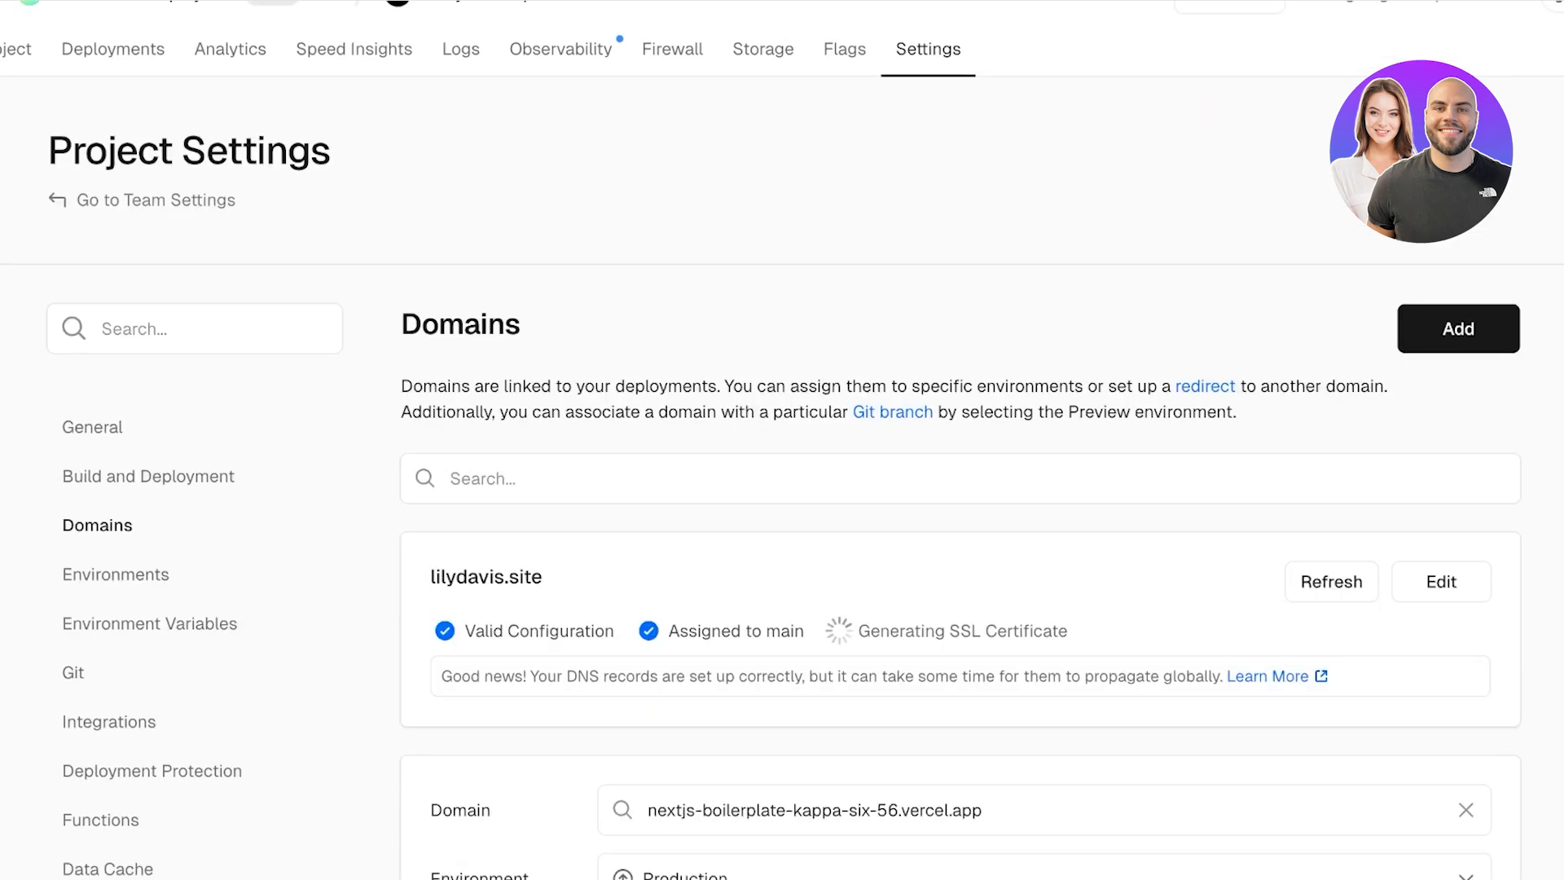
pyautogui.scroll(-1, 782, 489)
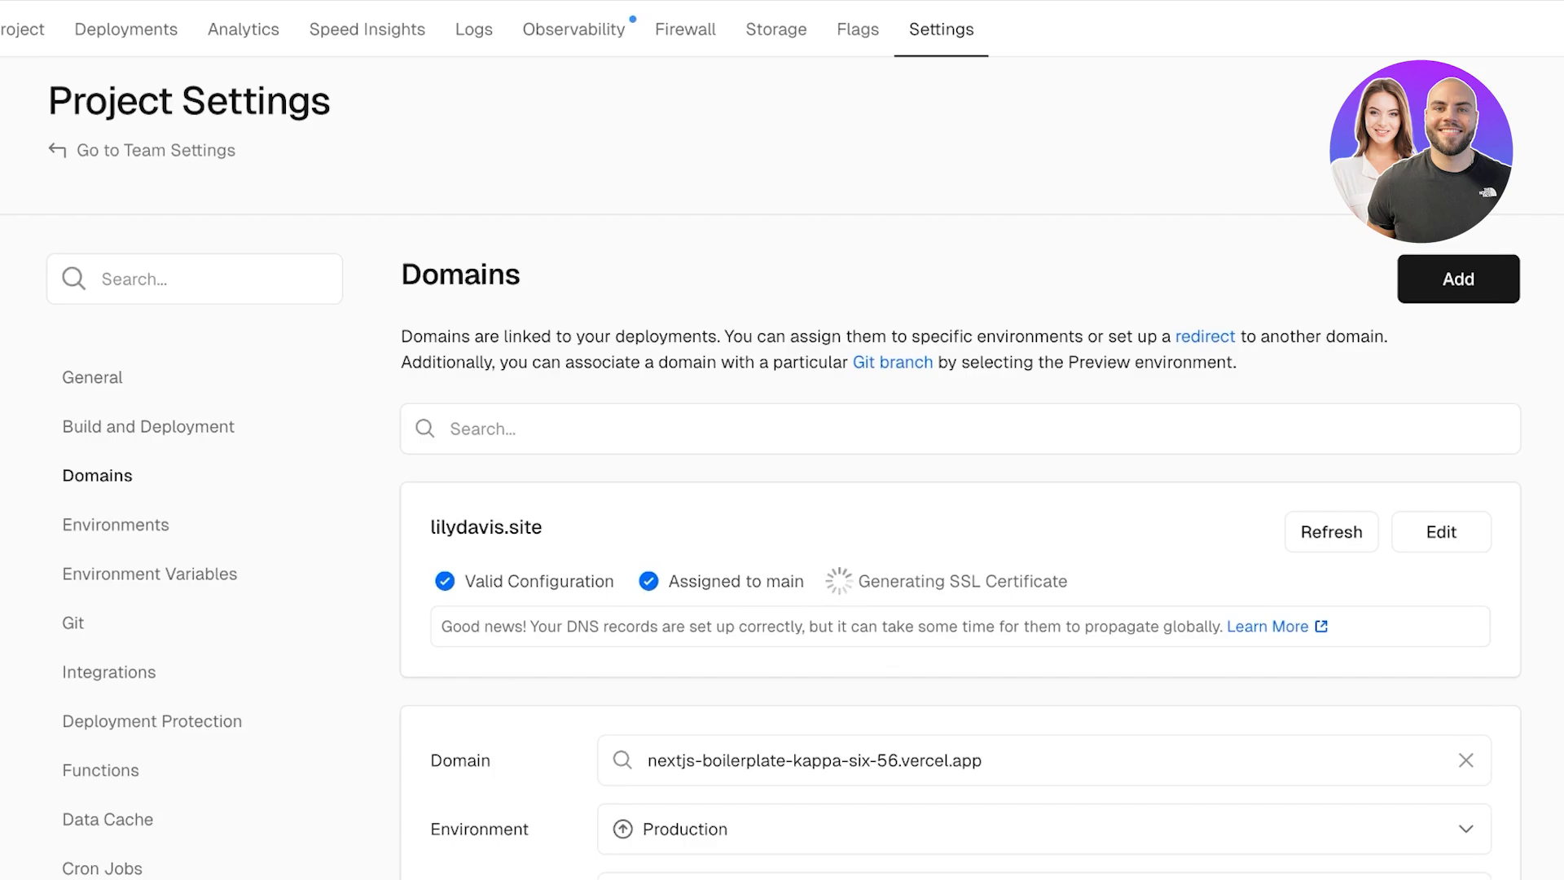
# - Refresh the status of lilydavis.site and check its configuration in the domain settings
pyautogui.scroll(-1, 782, 488)
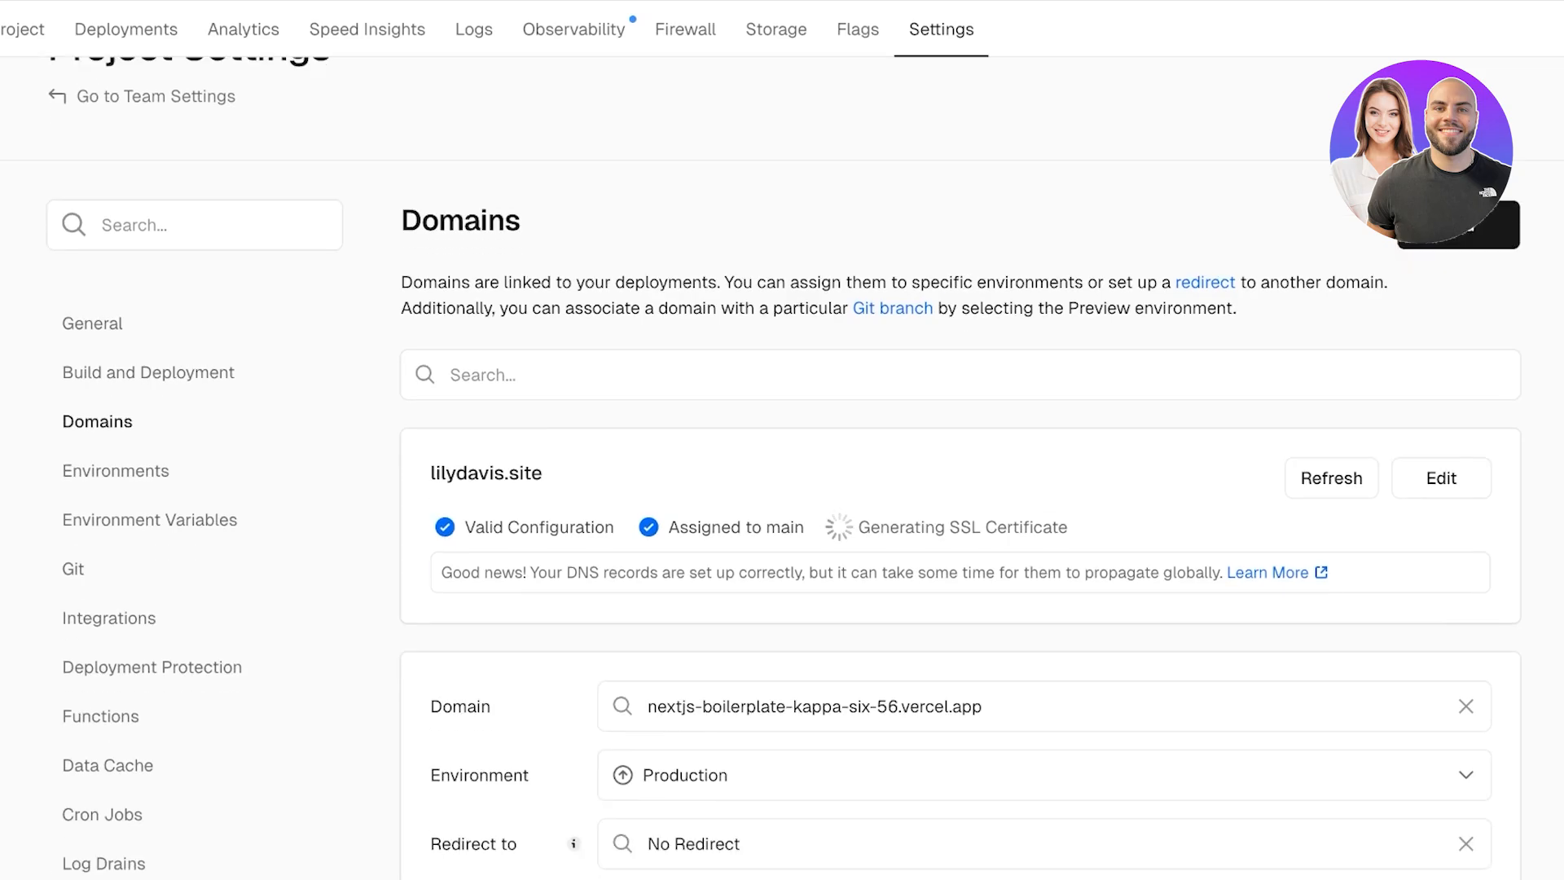
pyautogui.scroll(-4, 782, 489)
pyautogui.scroll(5, 782, 489)
pyautogui.scroll(-3, 782, 489)
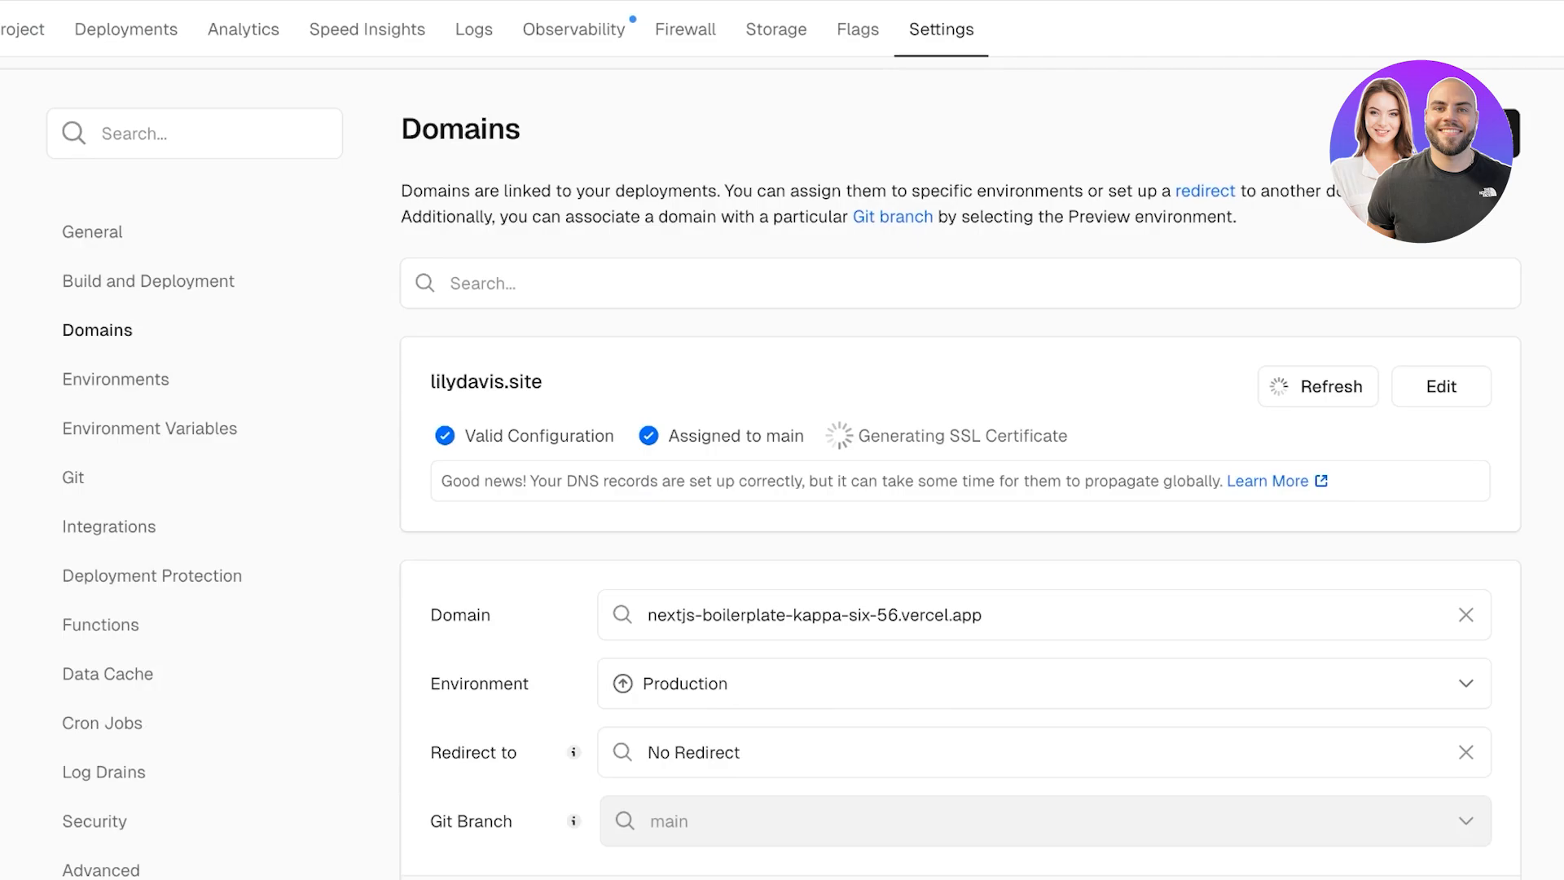
pyautogui.scroll(-3, 782, 488)
pyautogui.scroll(5, 782, 489)
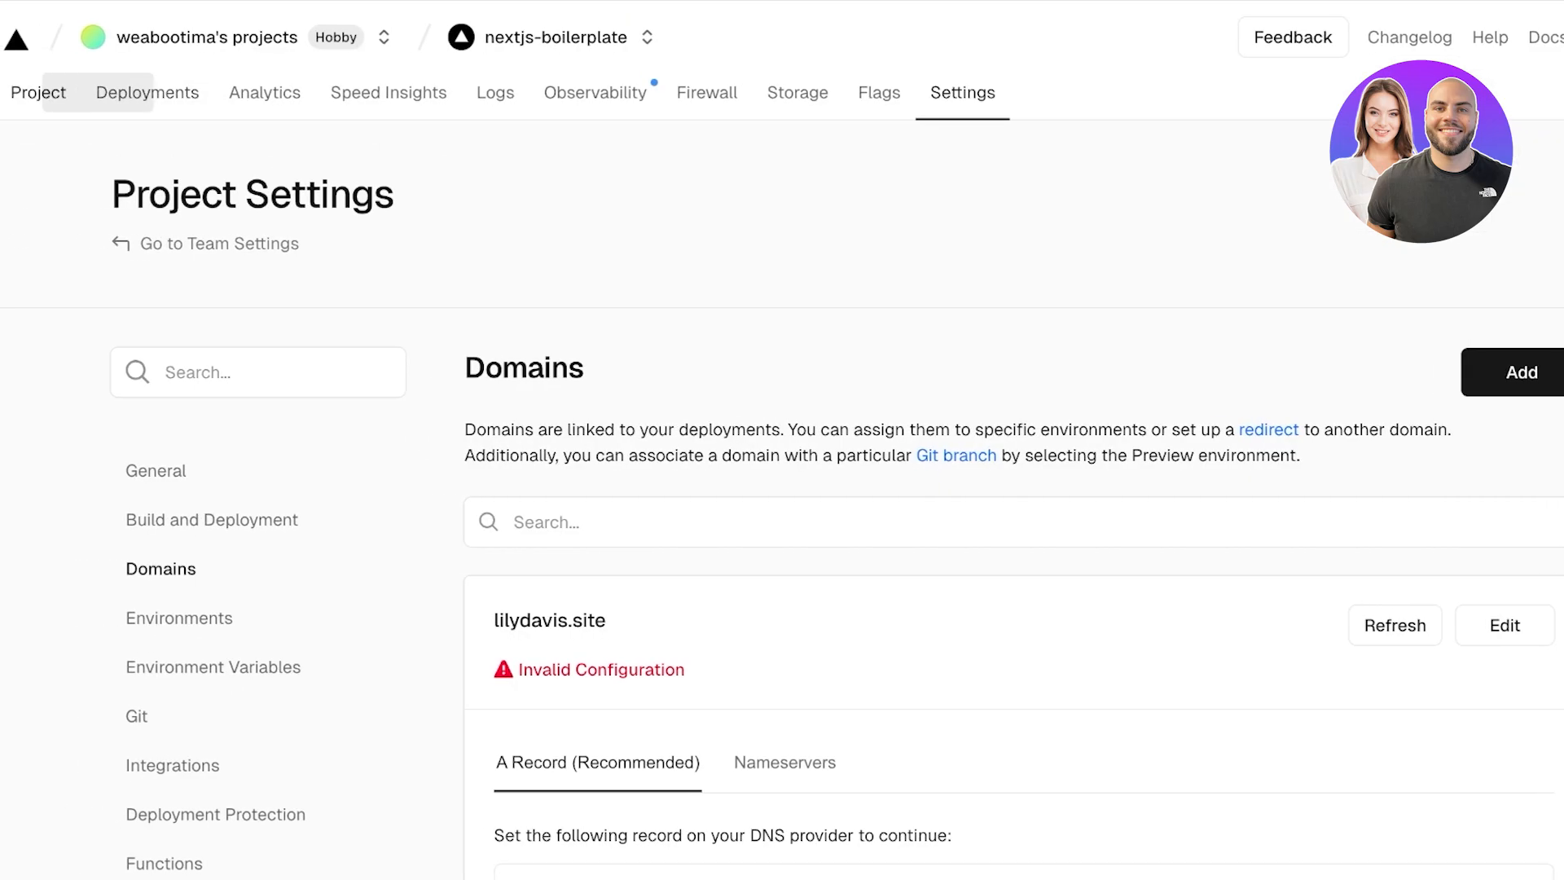
# - Open the nextjs-boilerplate project overview and examine its production deployment, assigned domains, firewall, analytics and active branches
pyautogui.click(39, 92)
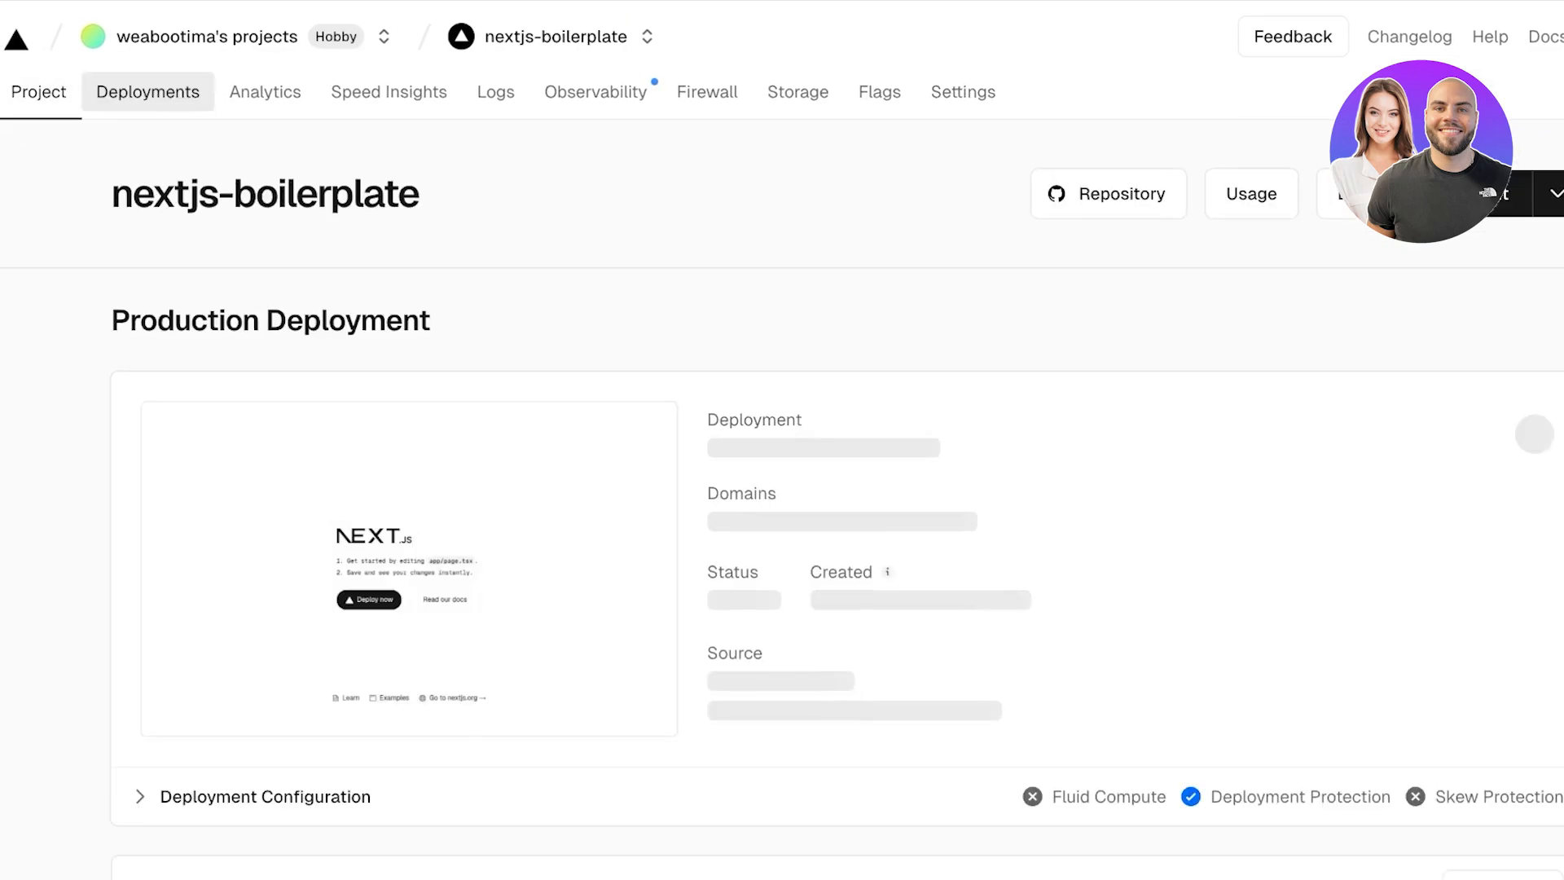
pyautogui.scroll(-4, 782, 489)
pyautogui.scroll(4, 782, 489)
pyautogui.scroll(-7, 782, 489)
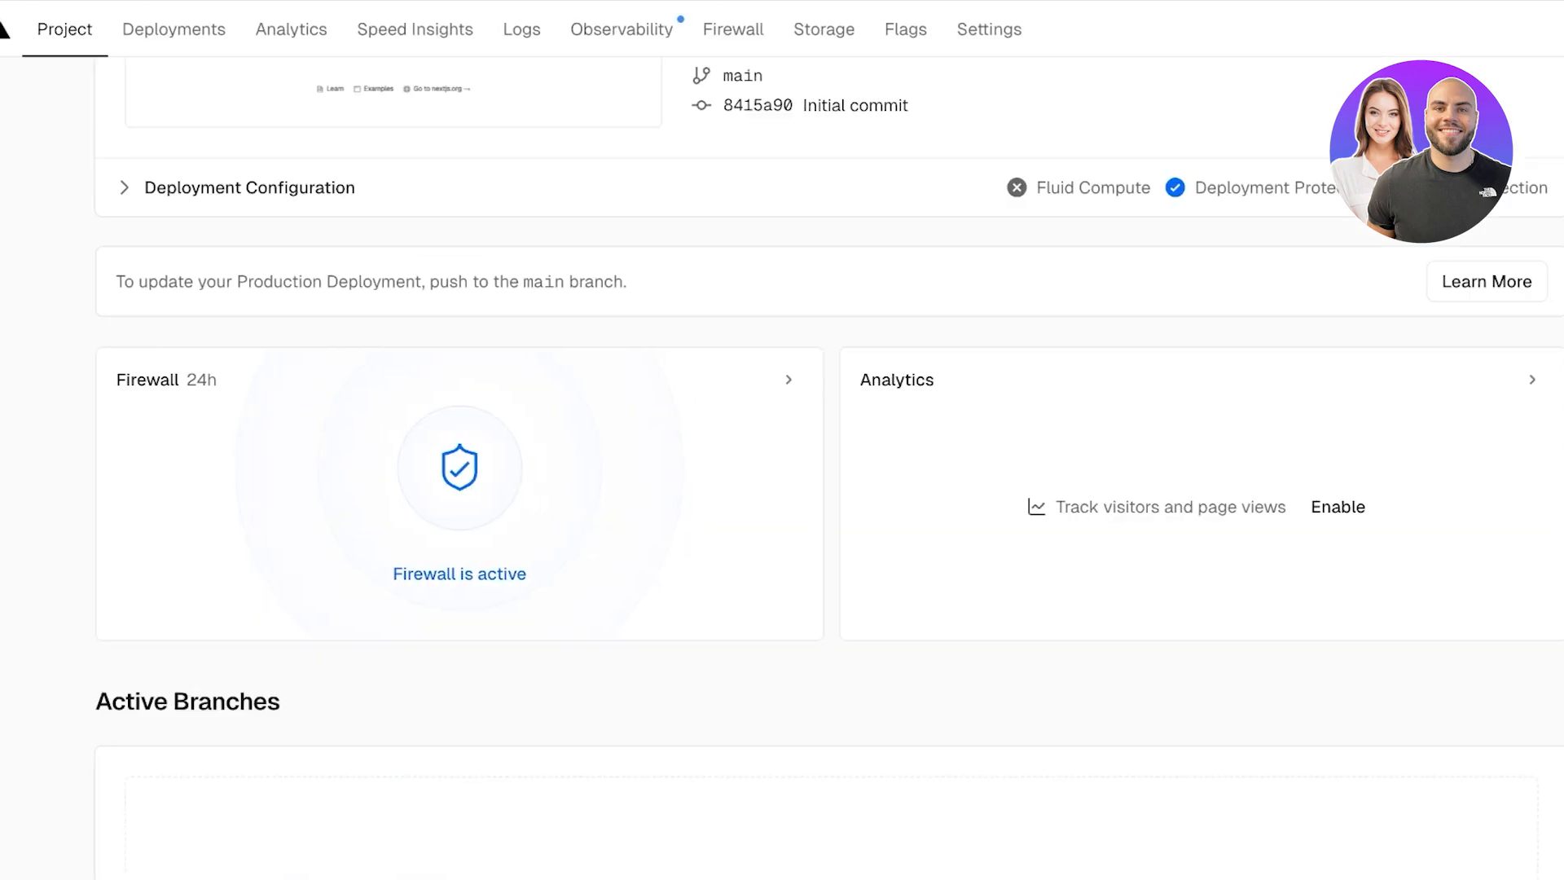
pyautogui.scroll(3, 783, 489)
pyautogui.scroll(-3, 782, 488)
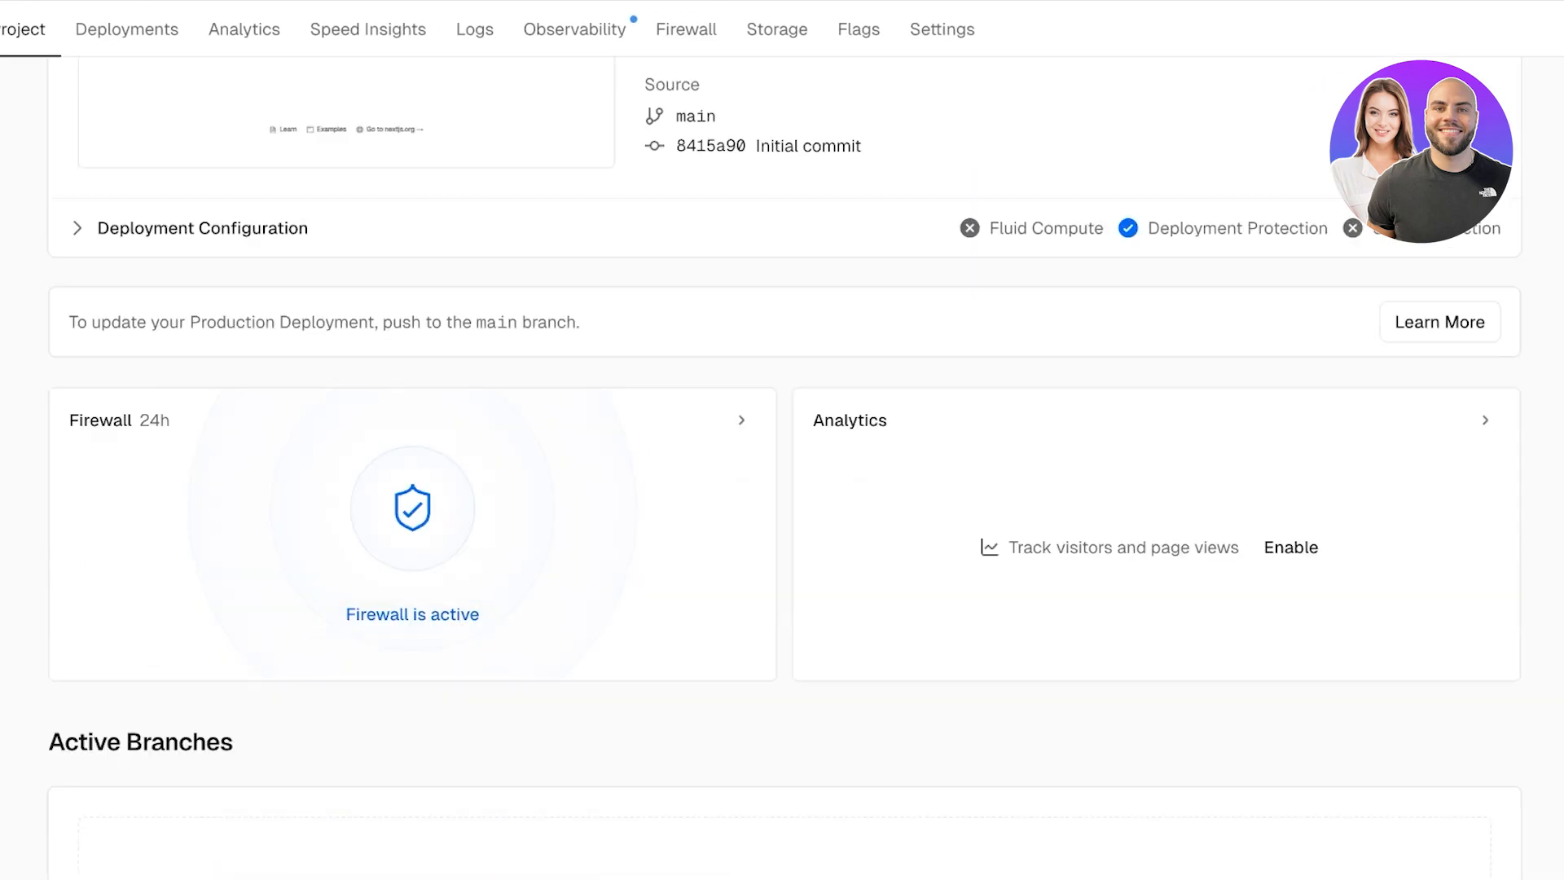
pyautogui.scroll(3, 782, 489)
pyautogui.scroll(-4, 783, 489)
pyautogui.scroll(10, 782, 469)
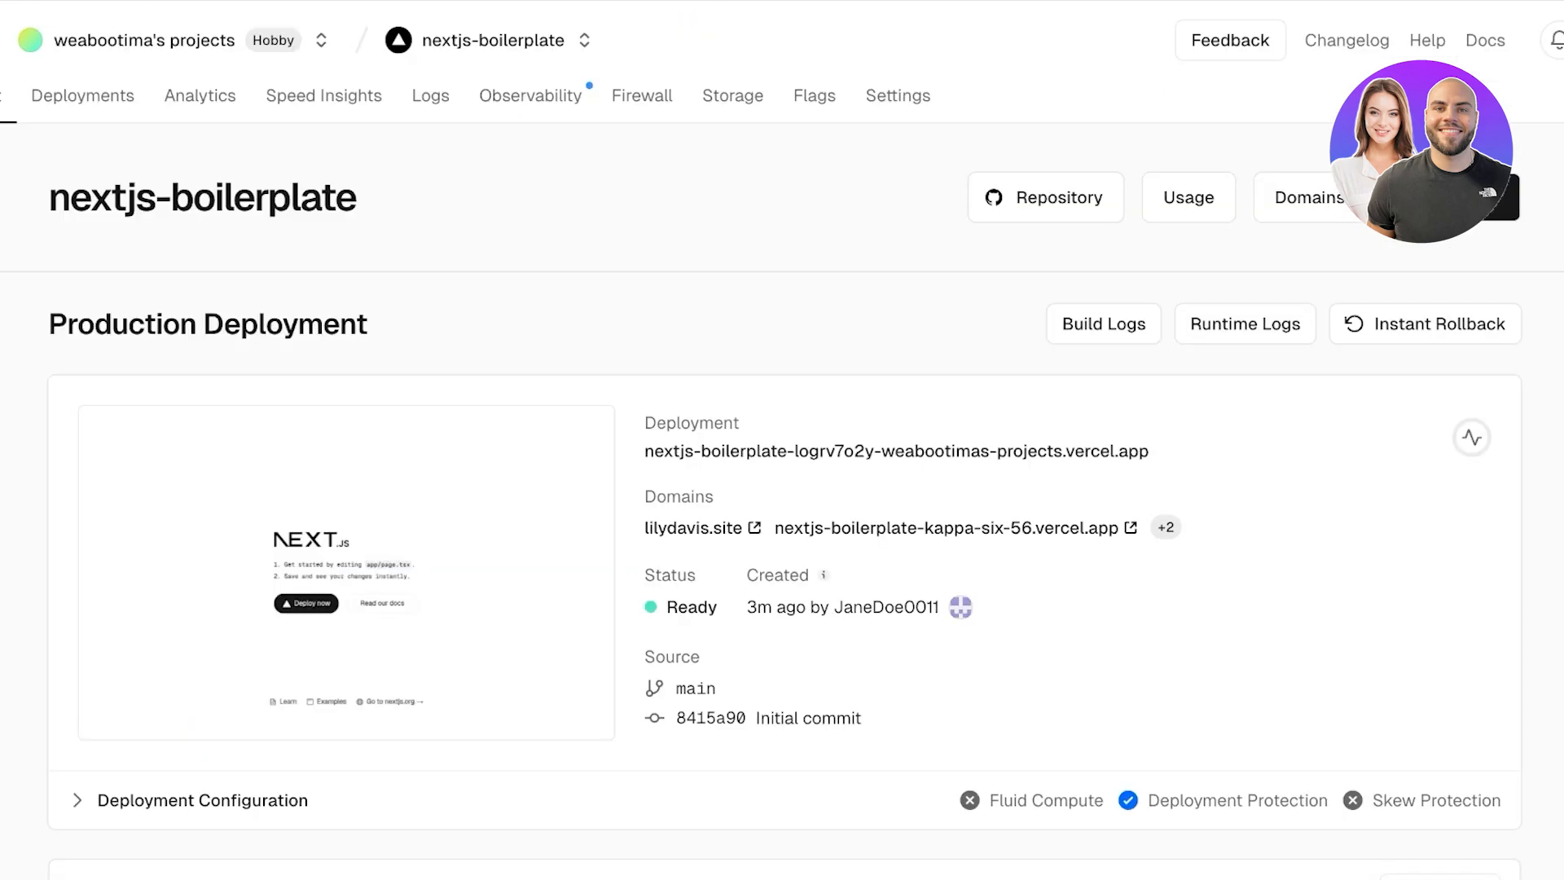
pyautogui.scroll(-13, 782, 468)
pyautogui.scroll(8, 782, 468)
pyautogui.scroll(-3, 782, 468)
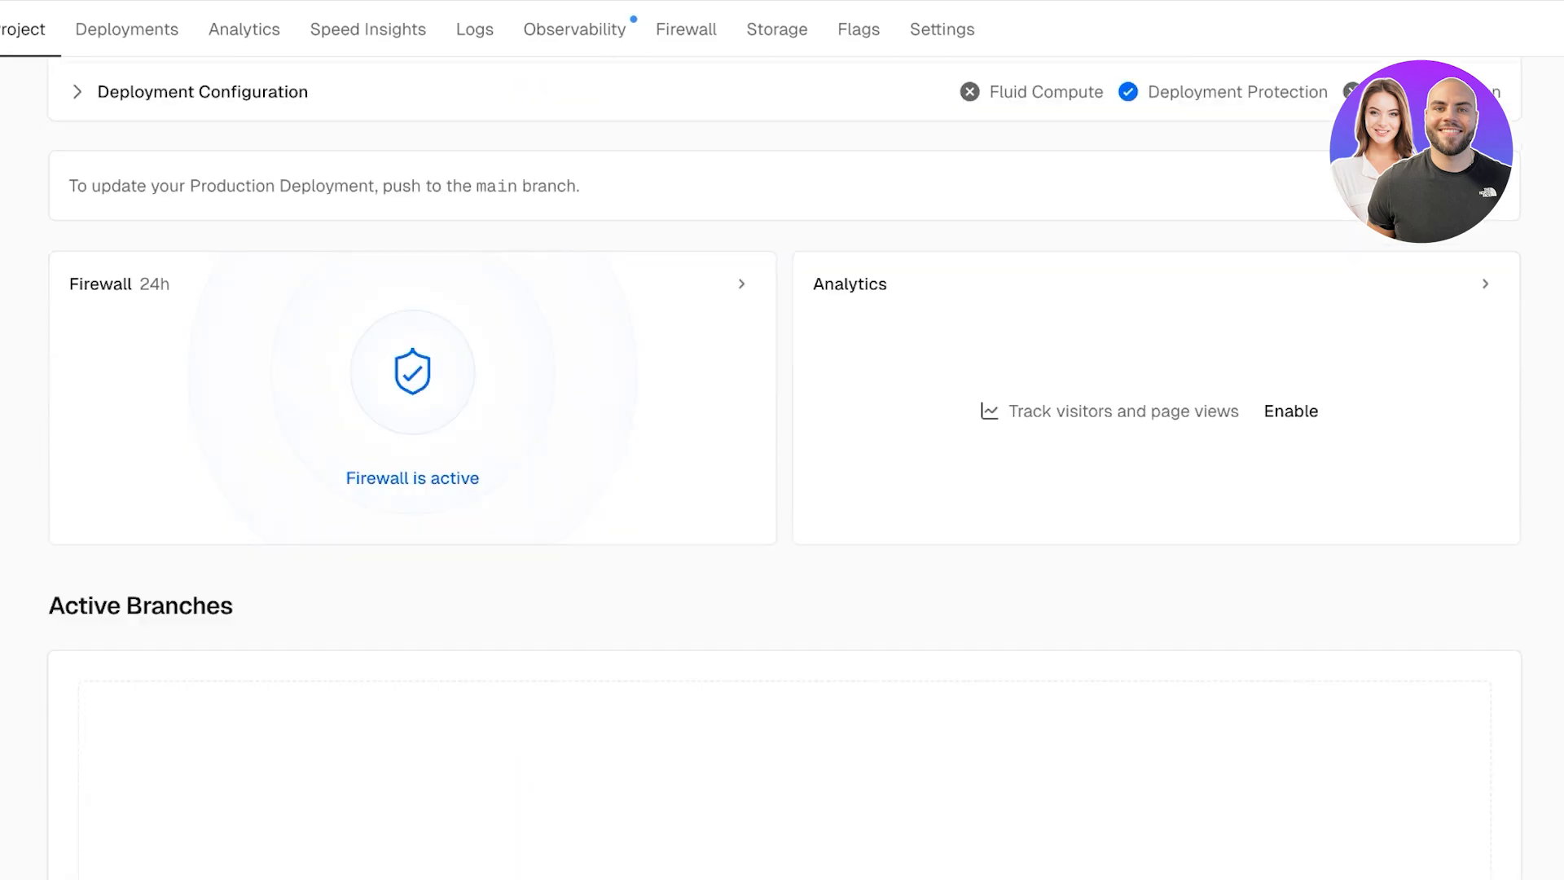
pyautogui.scroll(8, 782, 468)
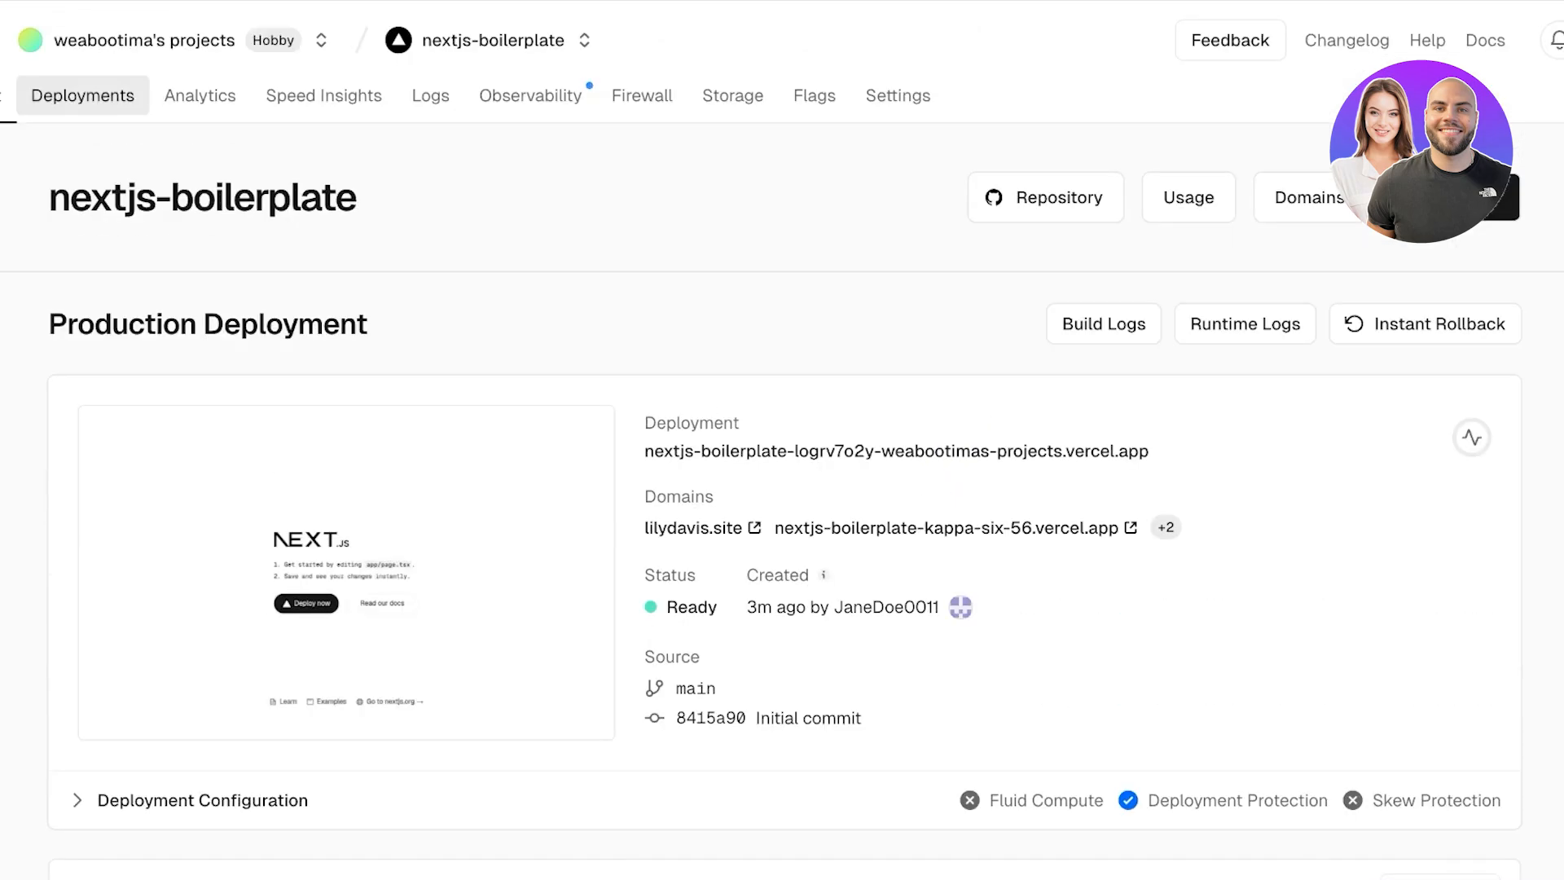
# - In the project's deployments list, view the Assign Domain instructions for the current production deployment, copy the vercel alias command and close them
pyautogui.click(82, 95)
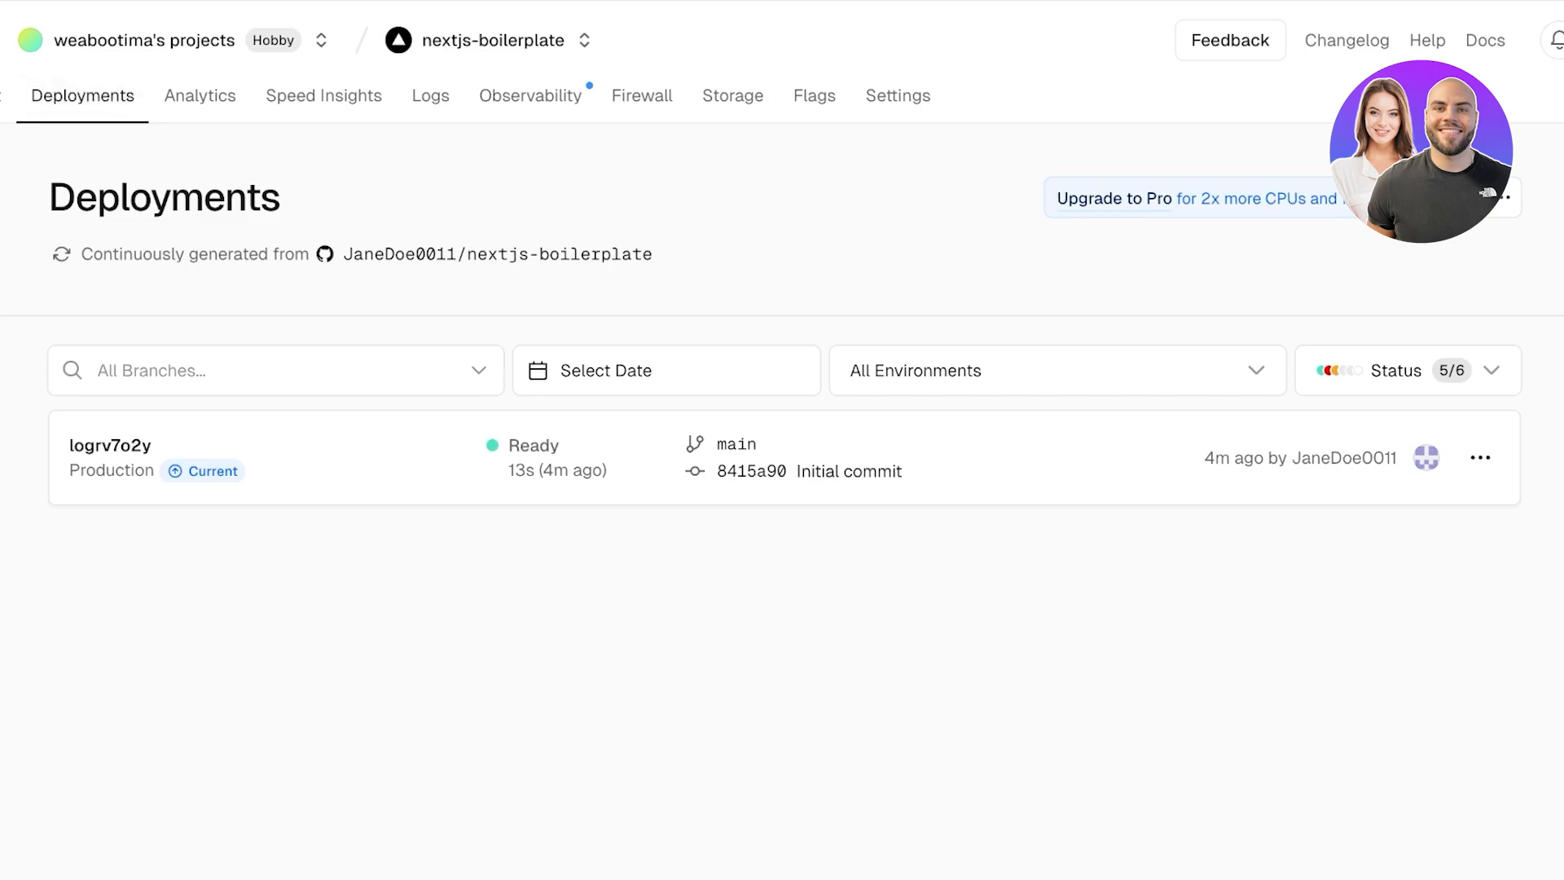
pyautogui.click(1480, 458)
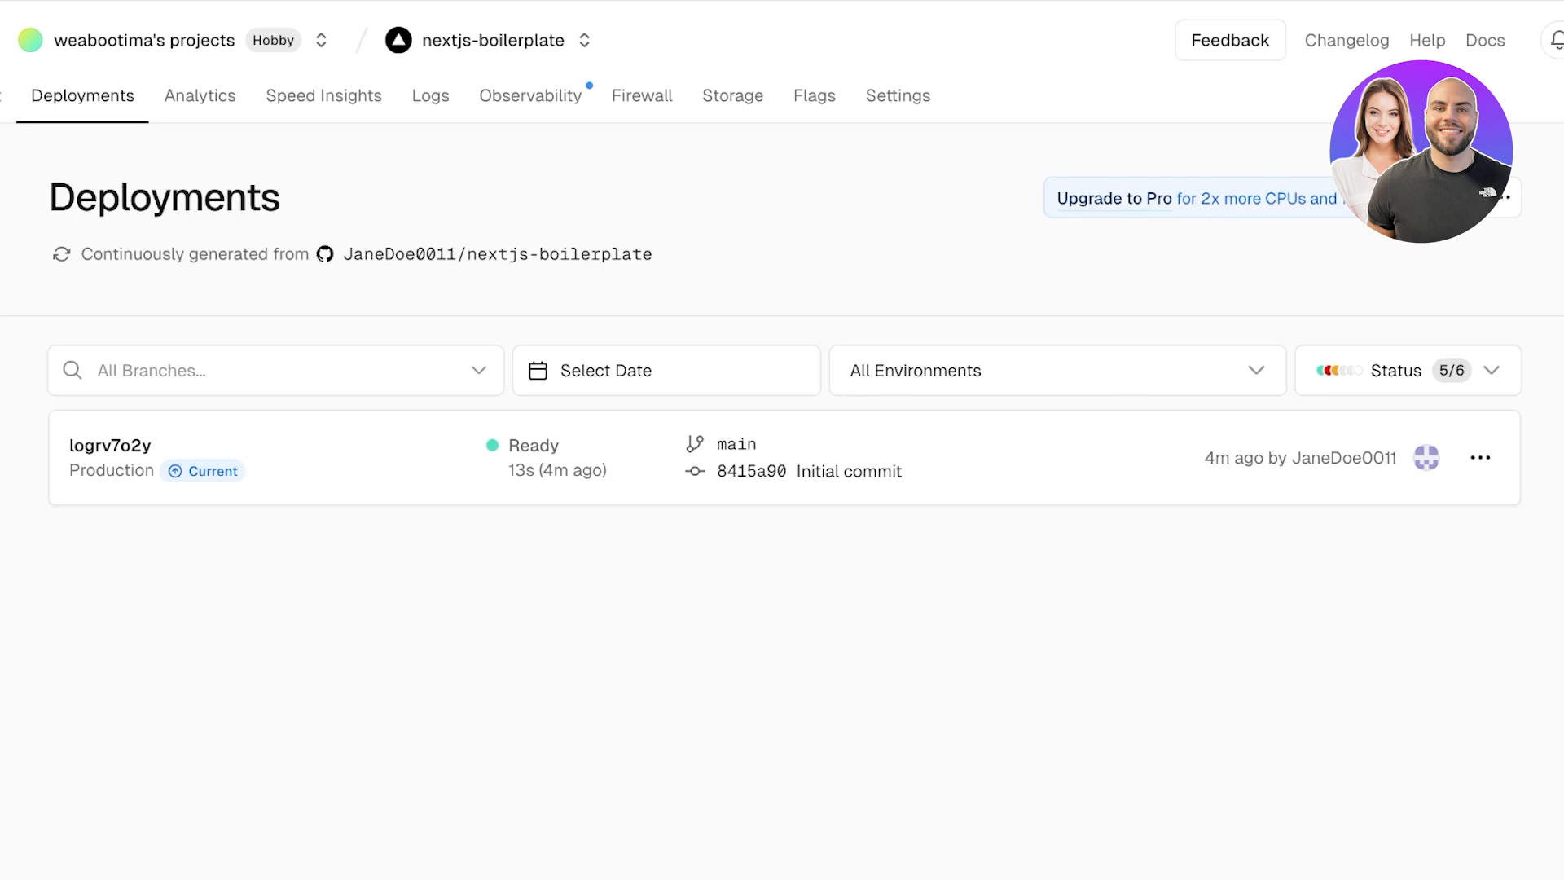
pyautogui.click(1480, 455)
pyautogui.click(1334, 339)
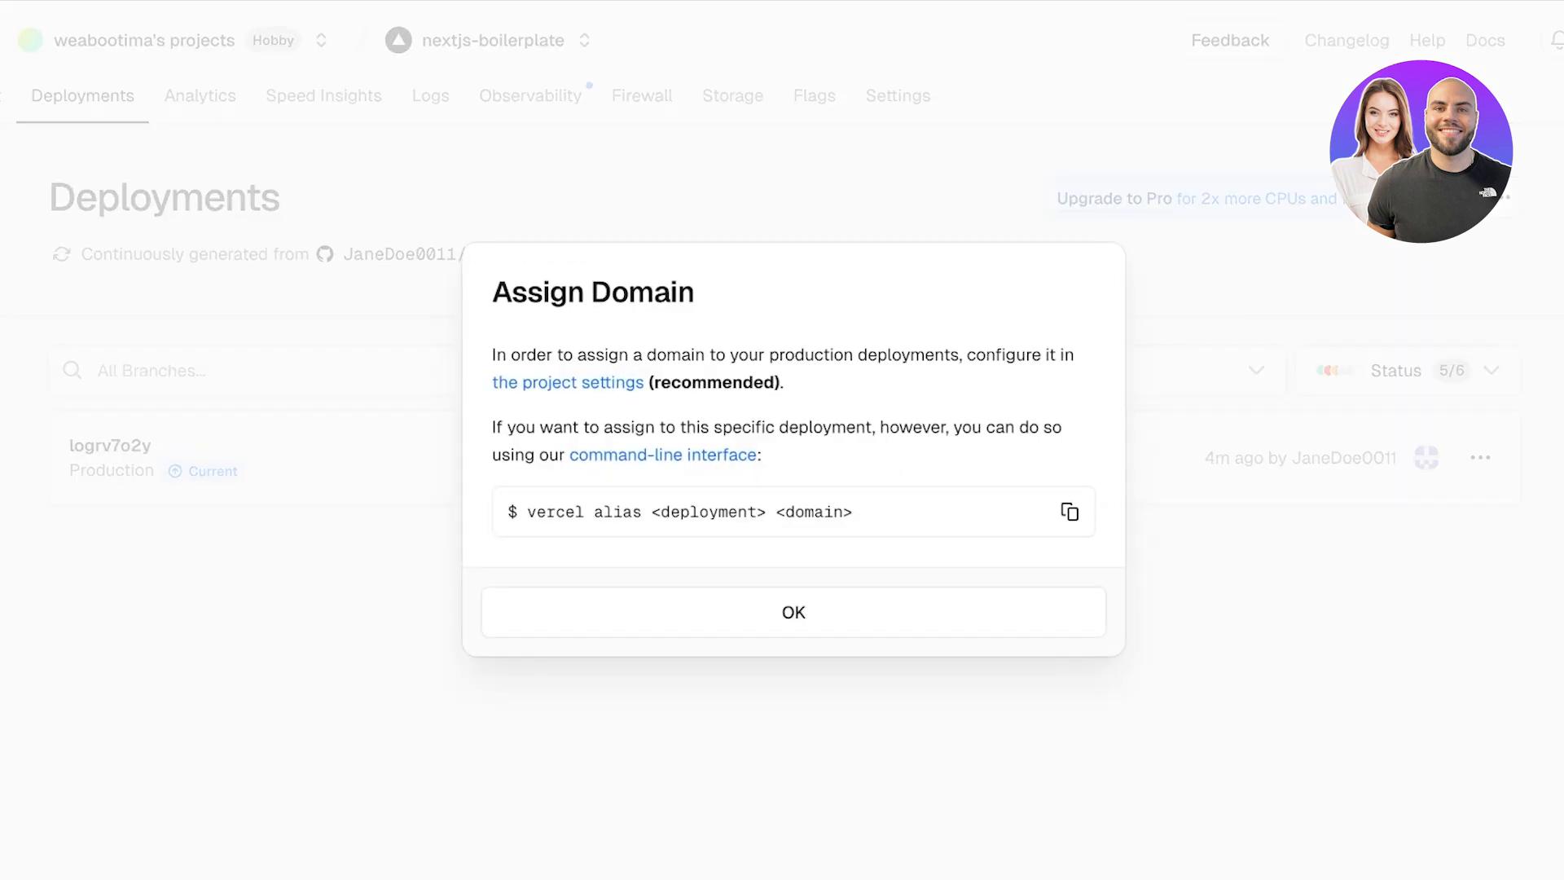
pyautogui.click(1069, 512)
pyautogui.click(793, 612)
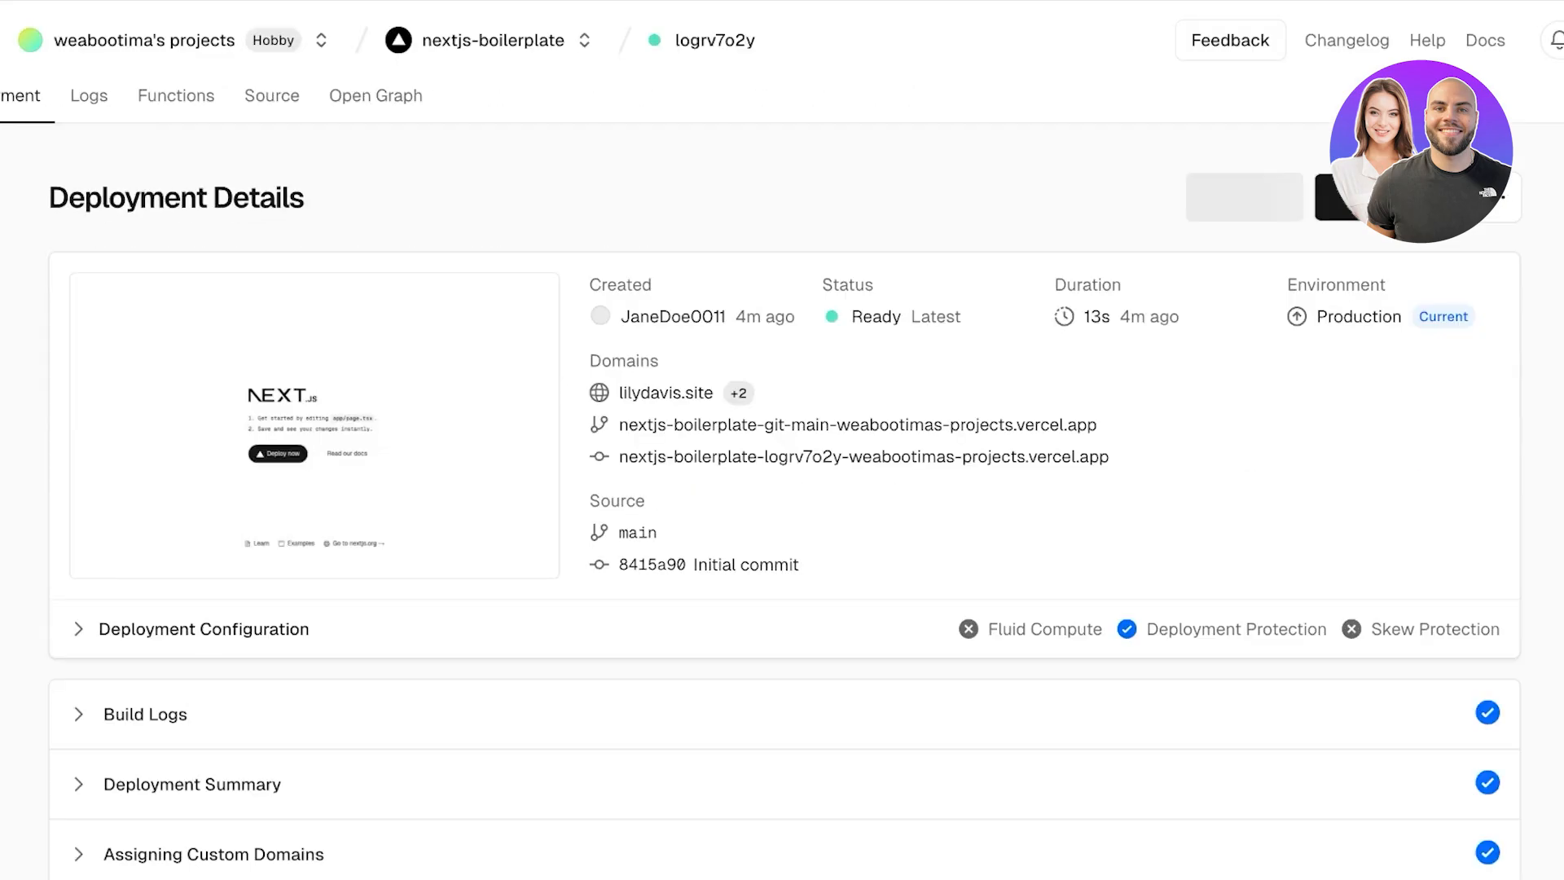
# - Review the deployment details of the current production deployment and return to the nextjs-boilerplate project overview
pyautogui.scroll(-3, 782, 439)
pyautogui.moveTo(783, 459); pyautogui.dragTo(782, 599)
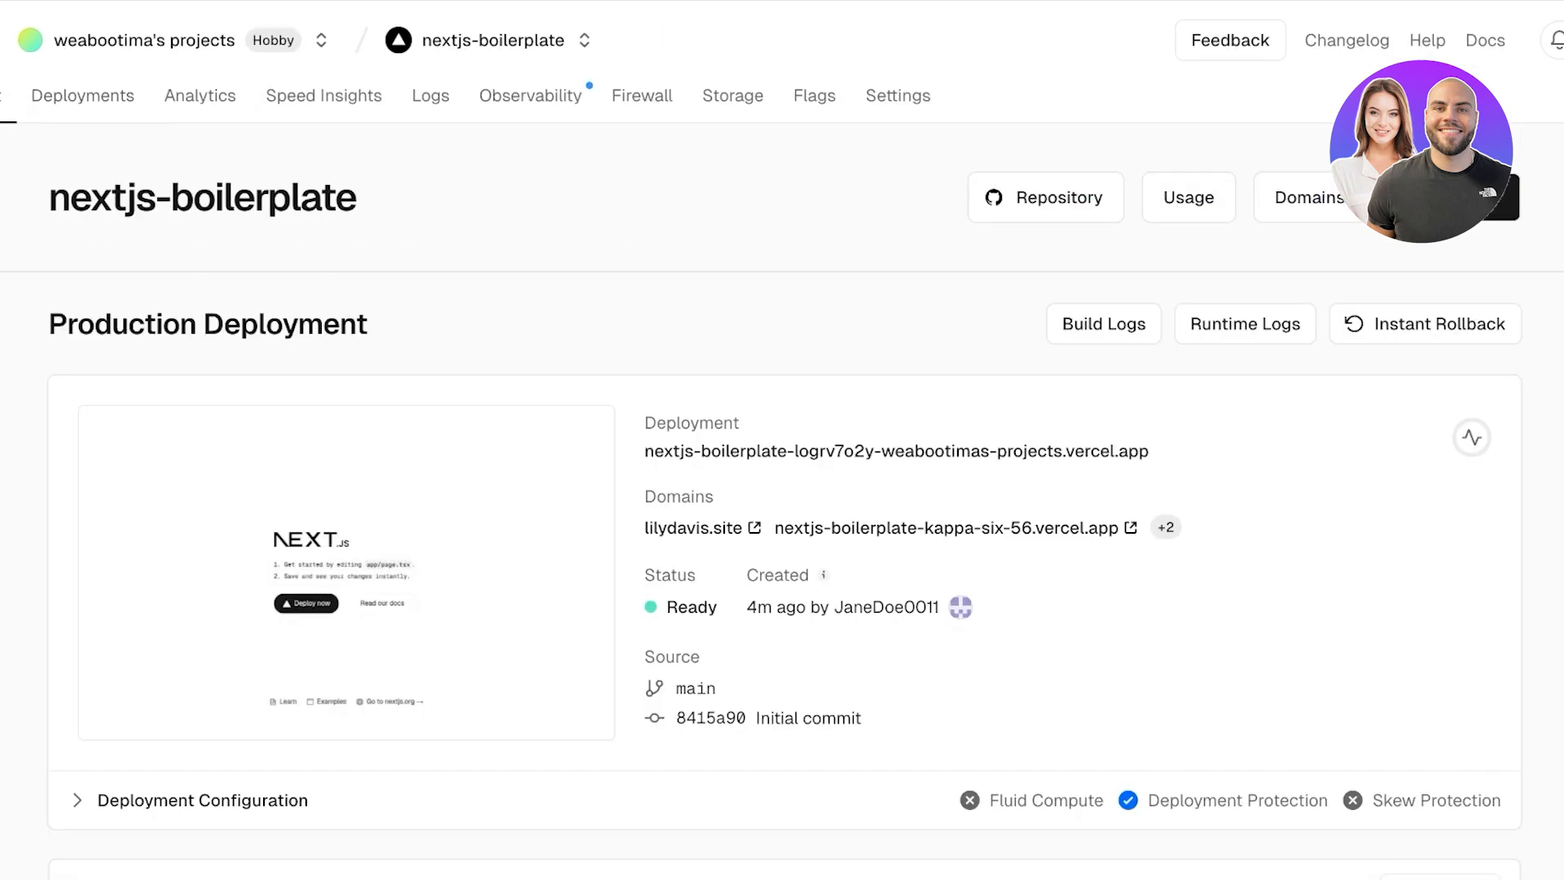
pyautogui.scroll(-4, 782, 489)
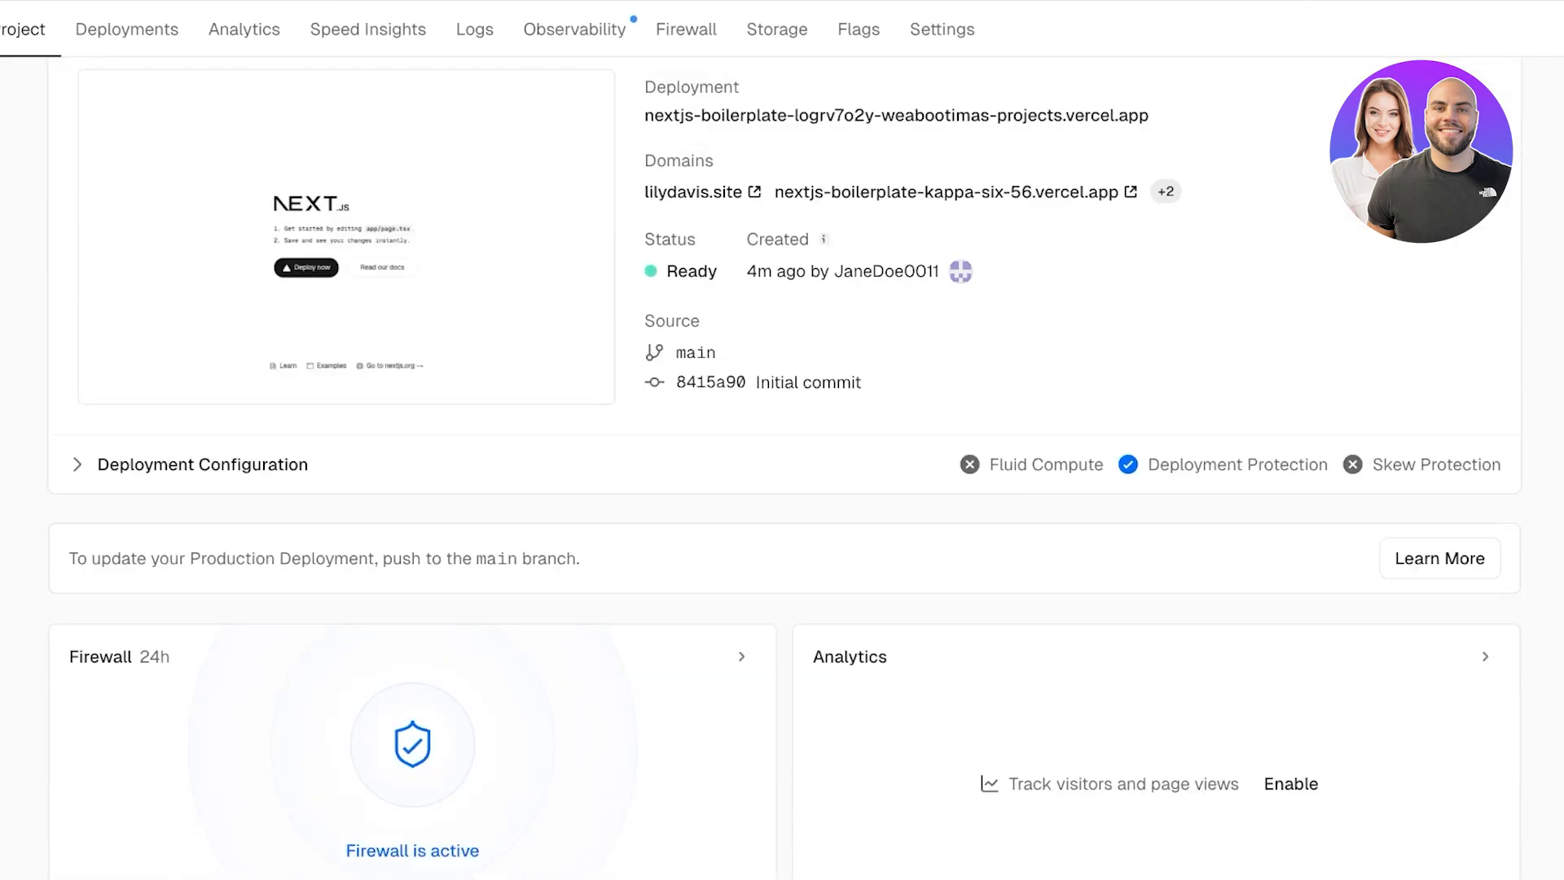
pyautogui.scroll(4, 782, 489)
pyautogui.scroll(-1, 782, 489)
pyautogui.scroll(1, 782, 489)
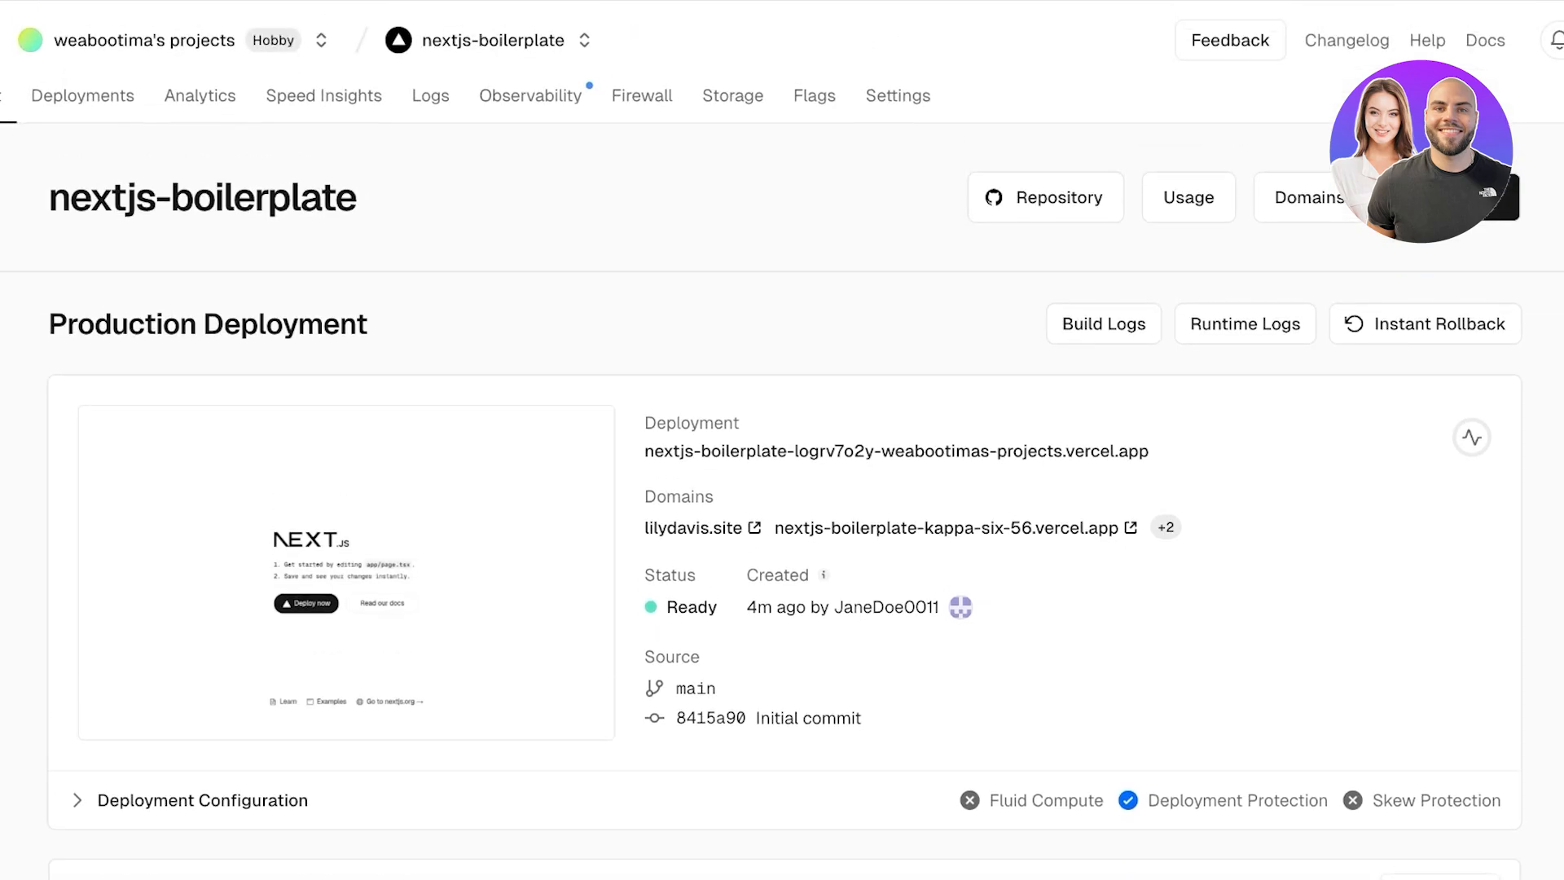